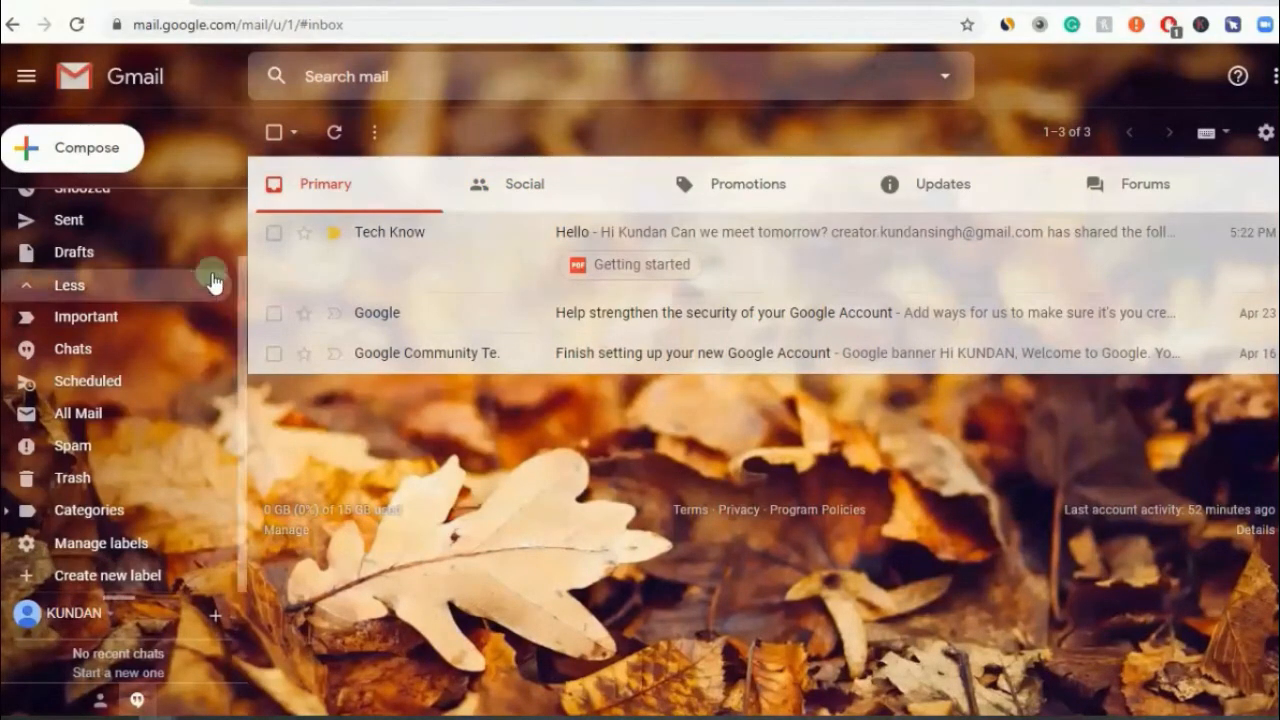
# - Uncheck the Social, Promotions, Updates and Forums categories in Configure inbox and save
pyautogui.moveTo(241, 266); pyautogui.dragTo(246, 197)
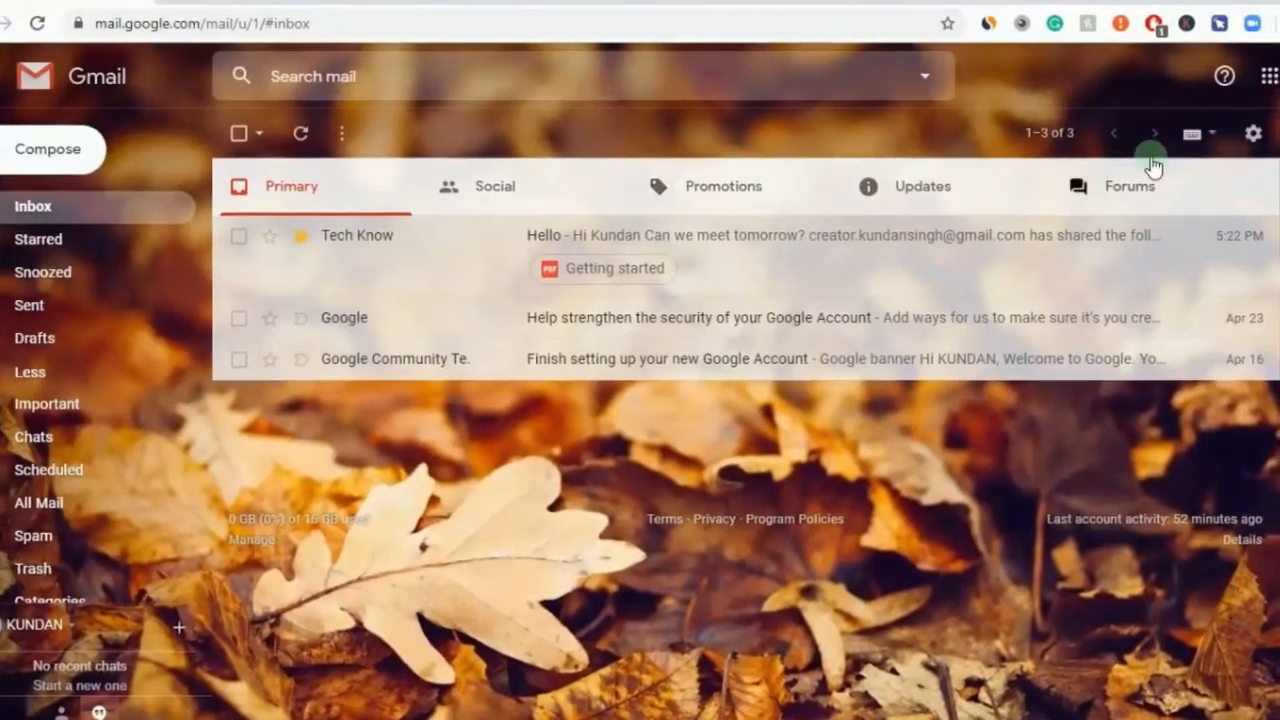
pyautogui.click(1237, 137)
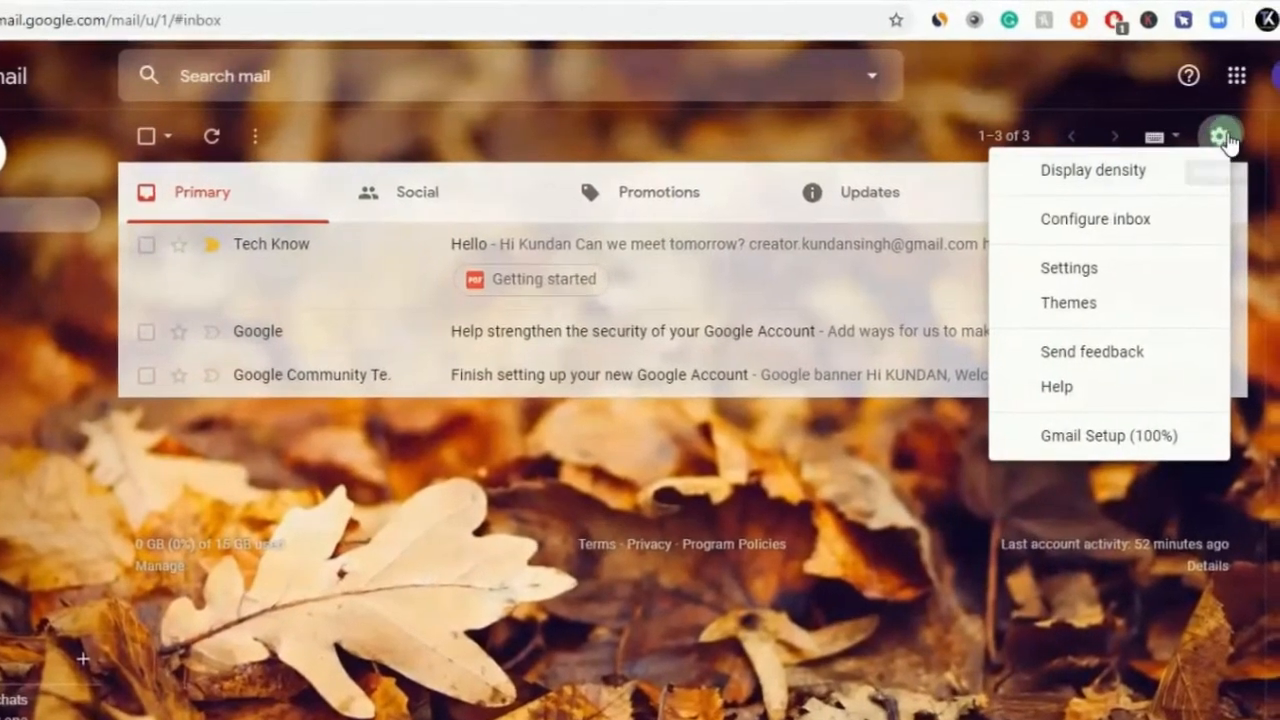
pyautogui.click(1100, 225)
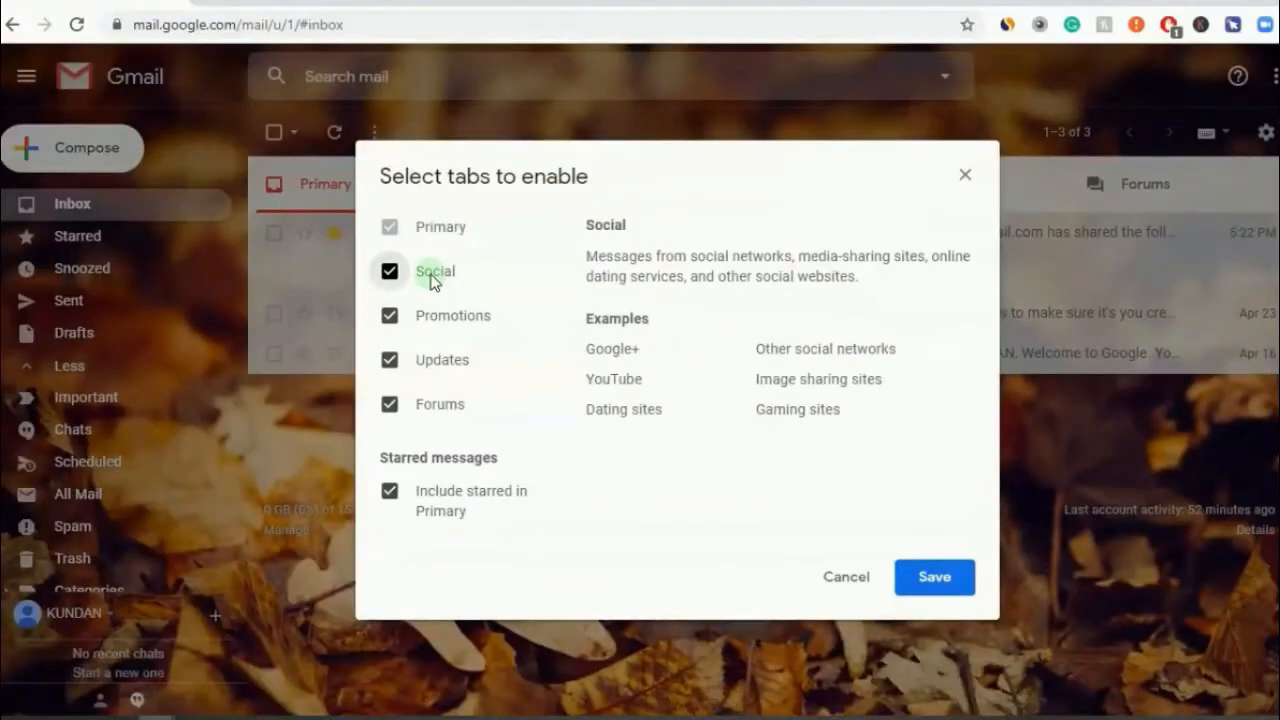
pyautogui.click(228, 303)
pyautogui.click(225, 352)
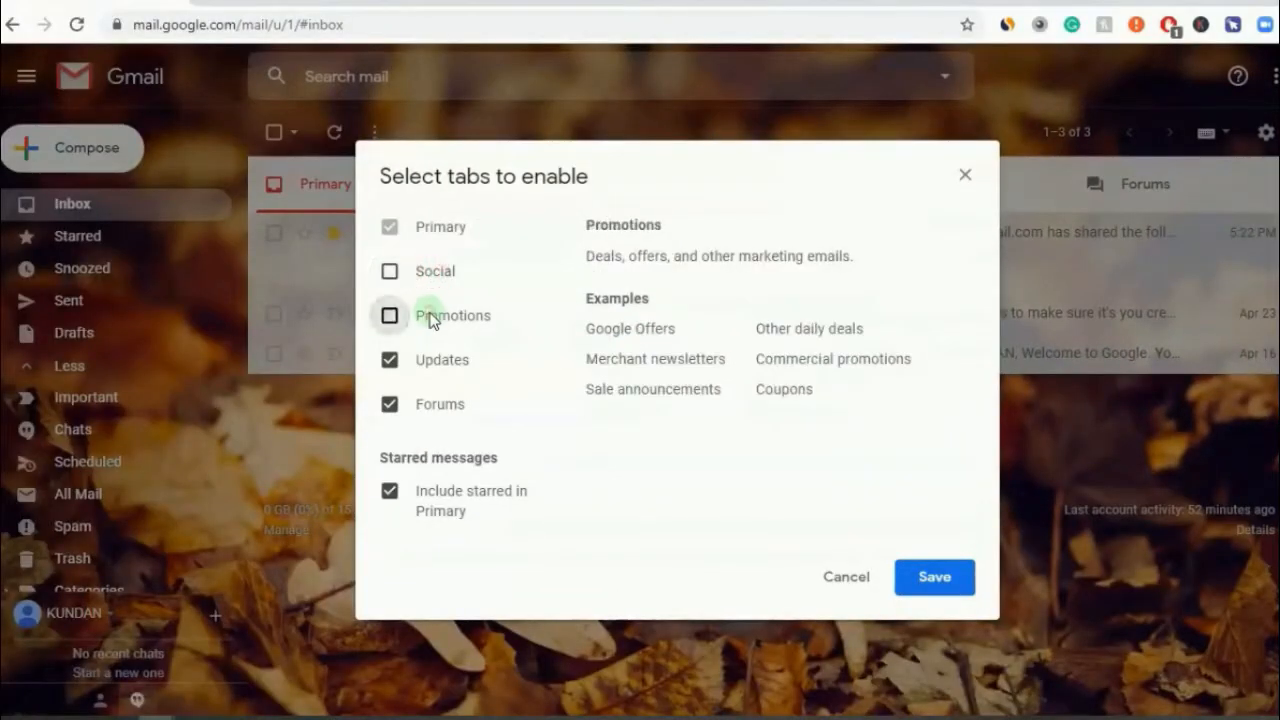
pyautogui.click(423, 360)
pyautogui.click(424, 405)
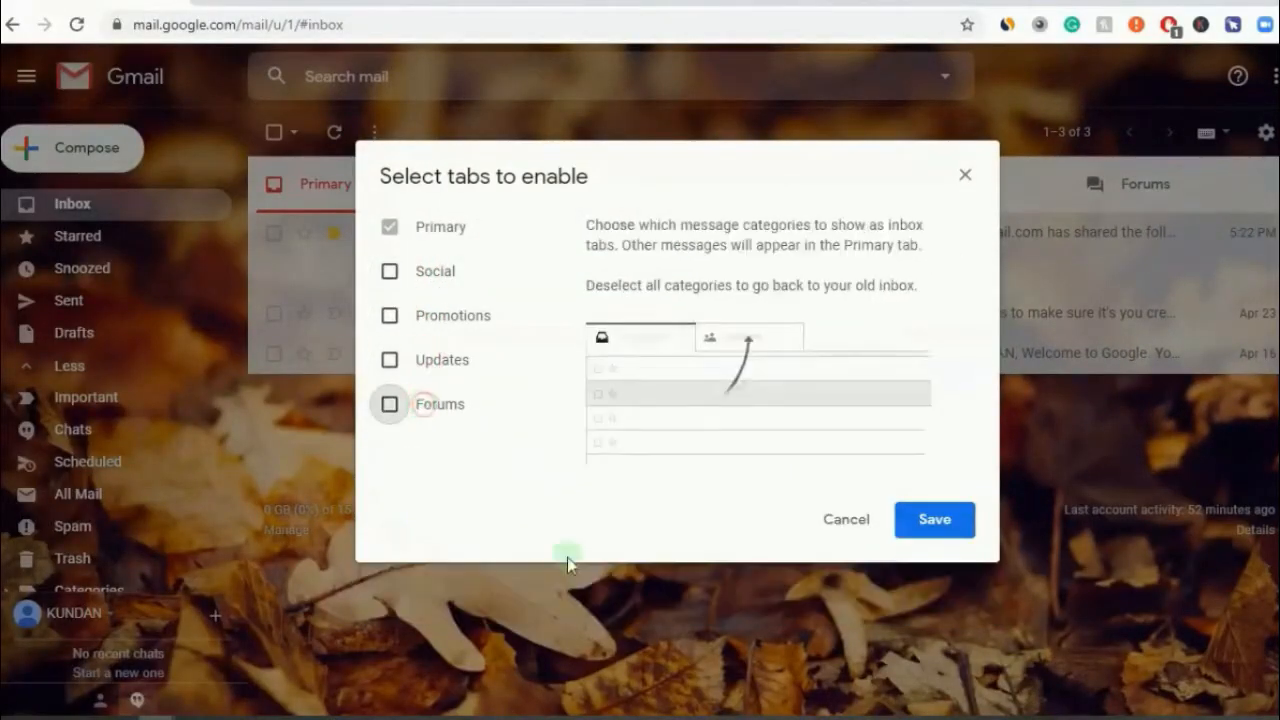
pyautogui.click(940, 522)
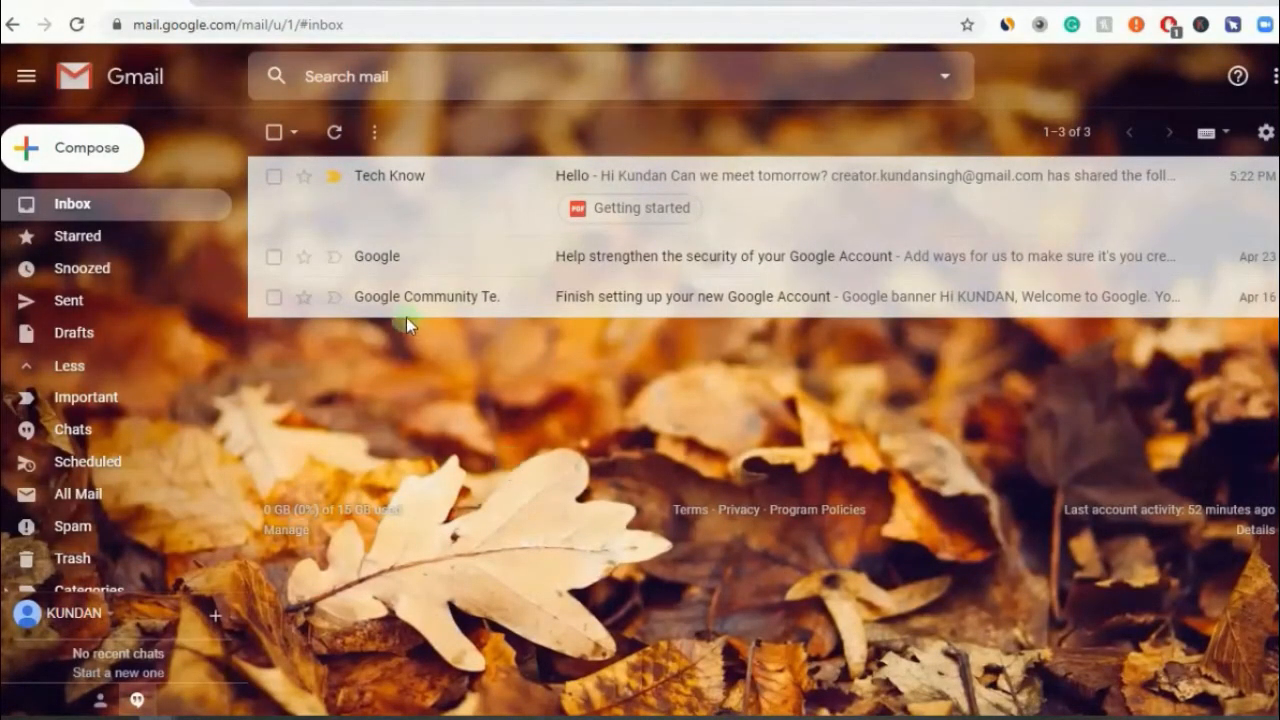
# - Re-check Social, Promotions, Updates and Forums in Configure inbox and save again
pyautogui.click(1263, 145)
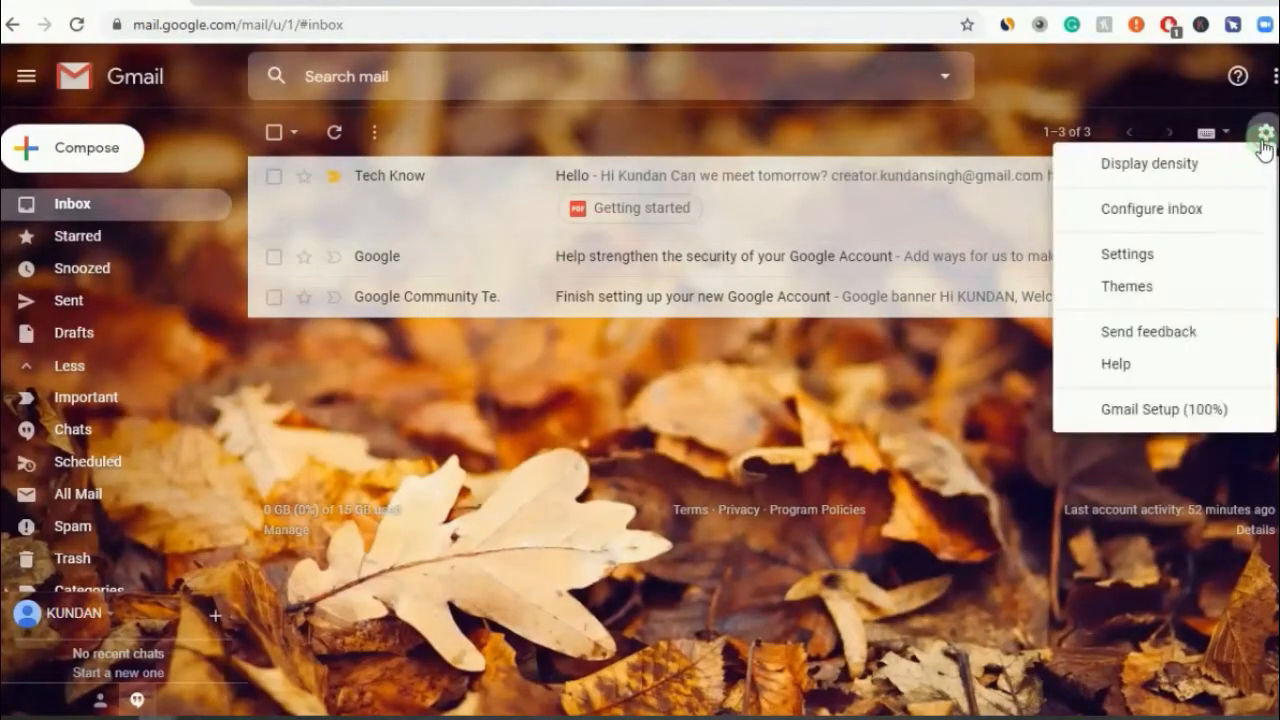
pyautogui.click(1187, 205)
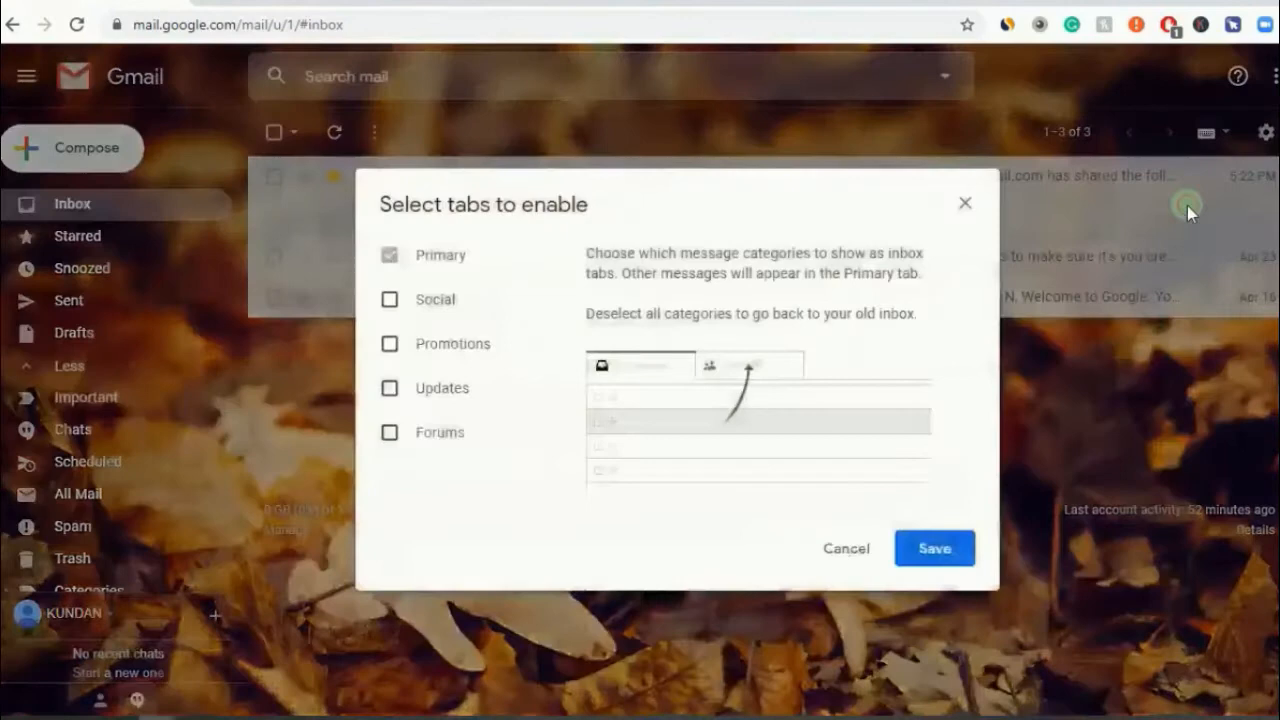
pyautogui.click(396, 301)
pyautogui.click(408, 346)
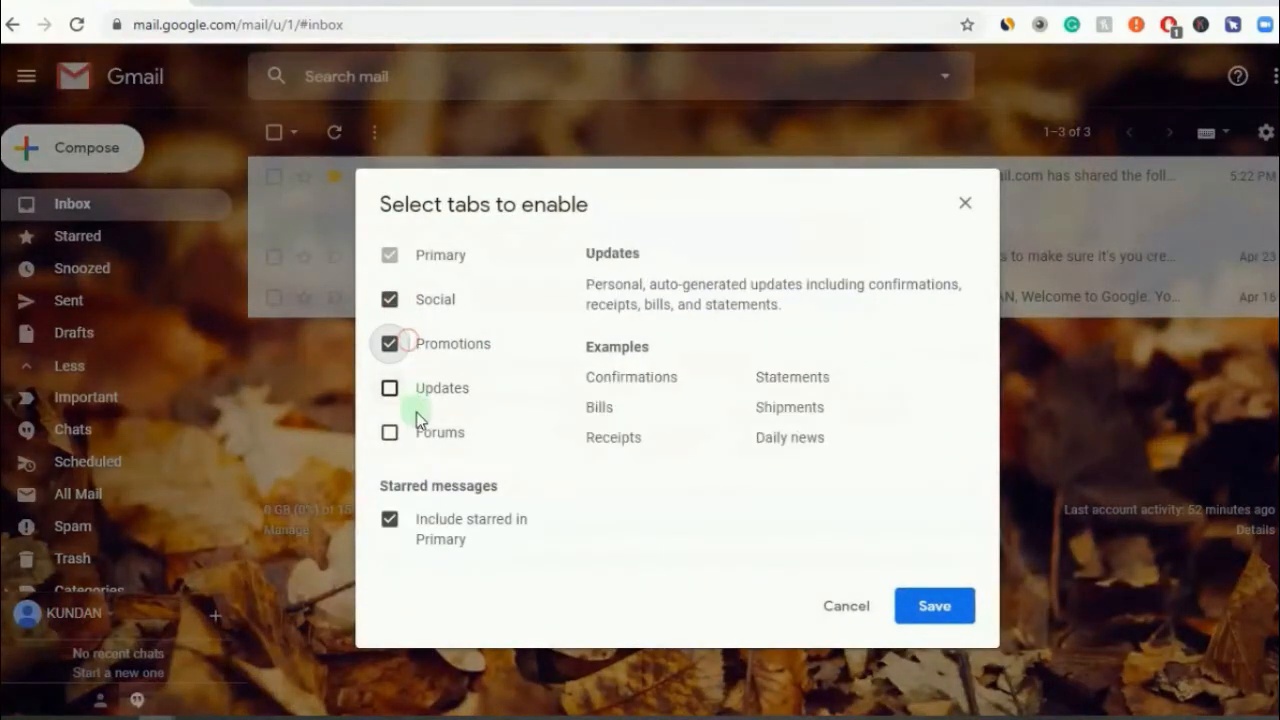
pyautogui.click(415, 398)
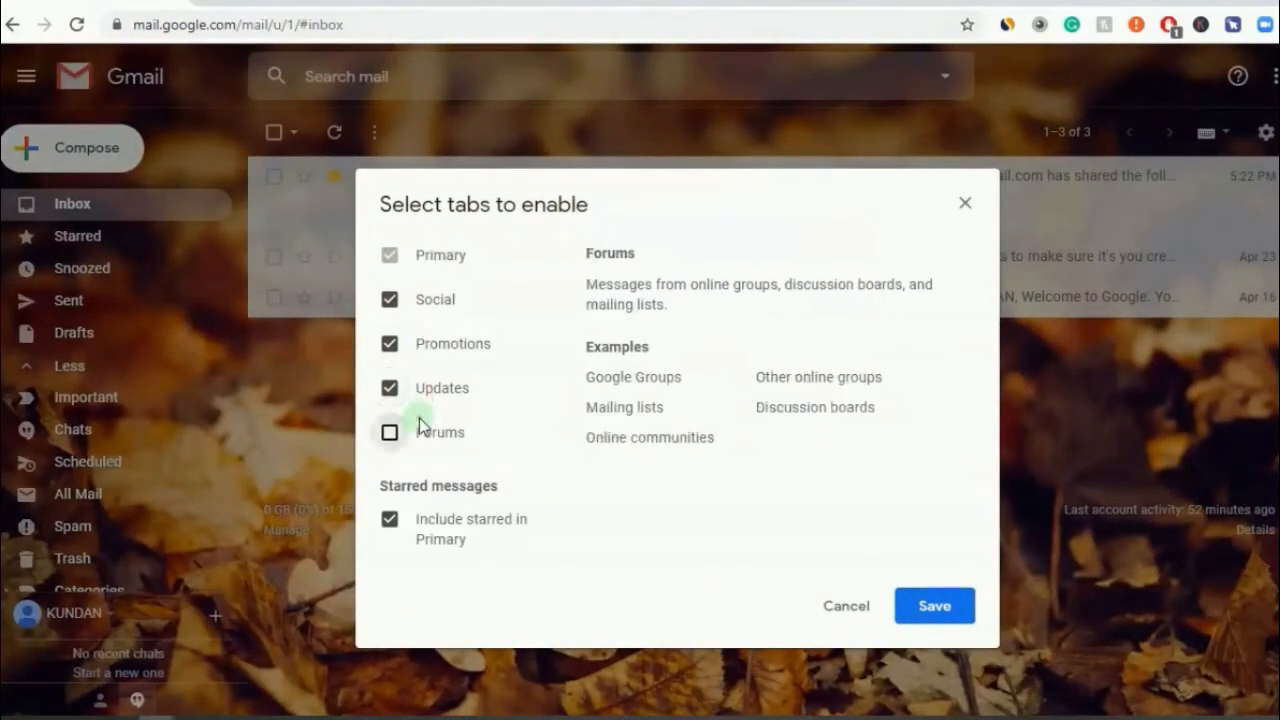
pyautogui.click(420, 424)
pyautogui.click(965, 610)
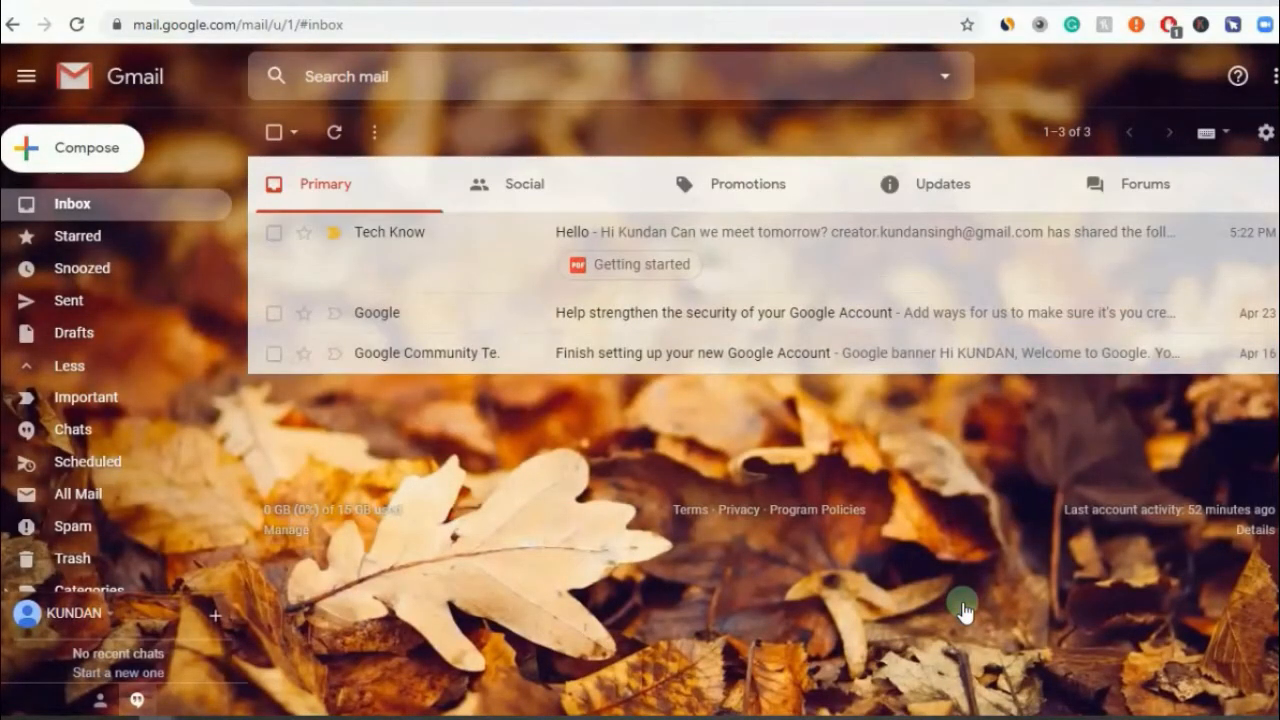
pyautogui.click(513, 194)
pyautogui.click(710, 190)
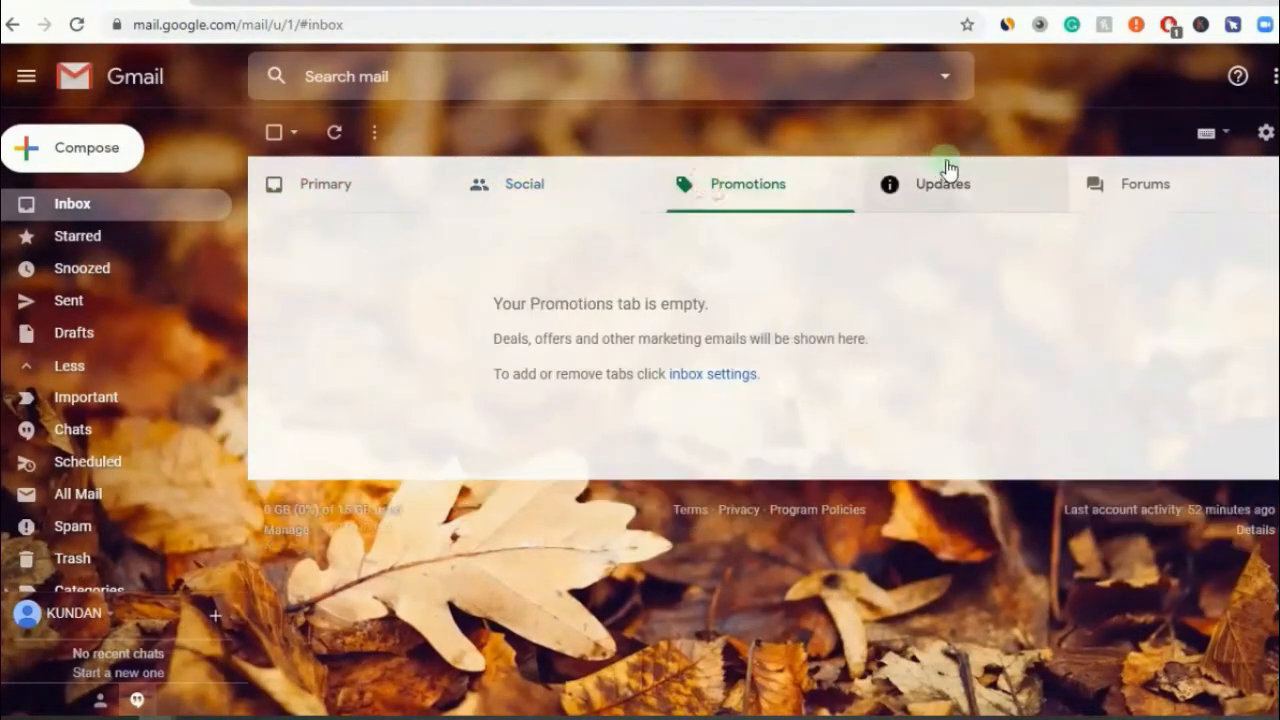
pyautogui.click(1108, 193)
pyautogui.click(937, 203)
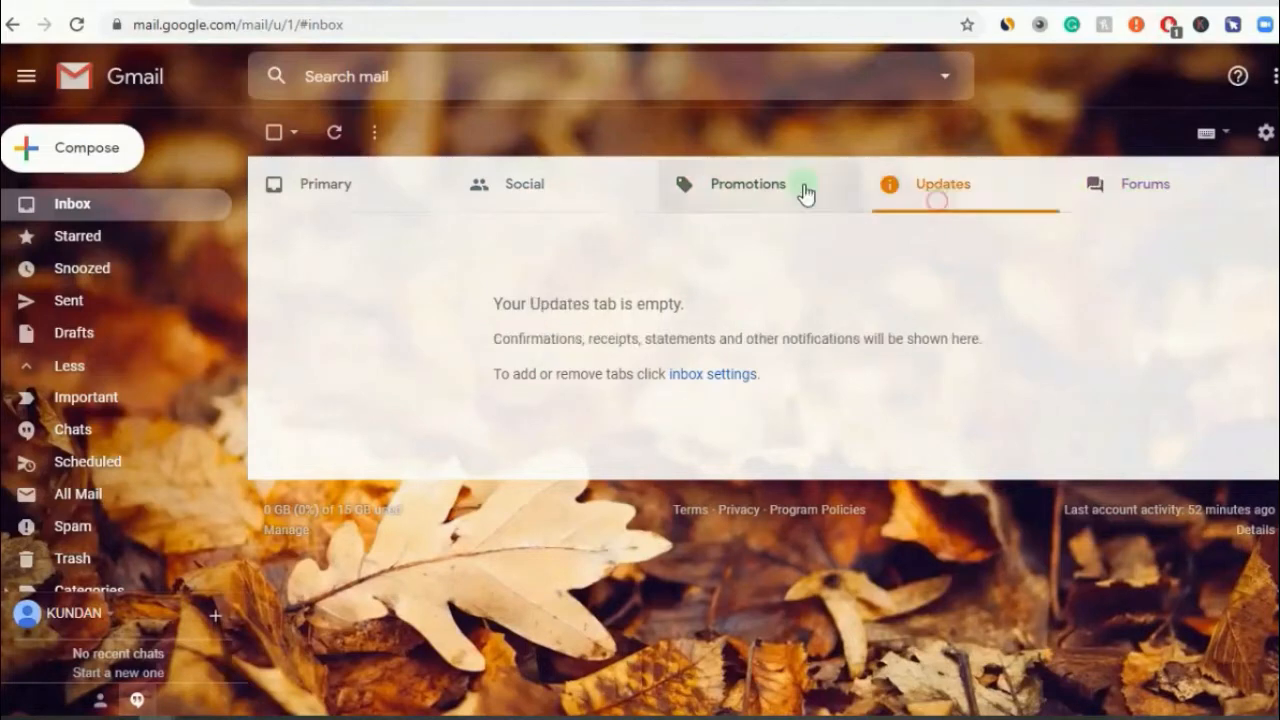
pyautogui.click(760, 189)
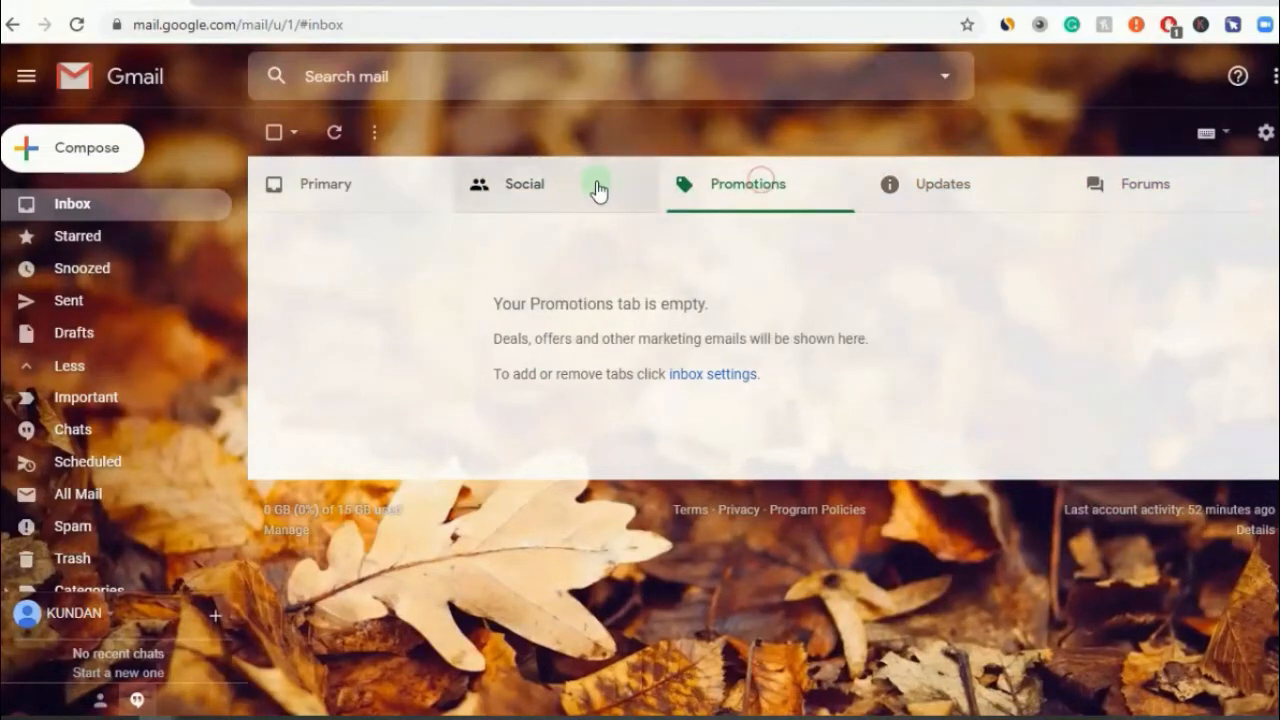
pyautogui.click(360, 195)
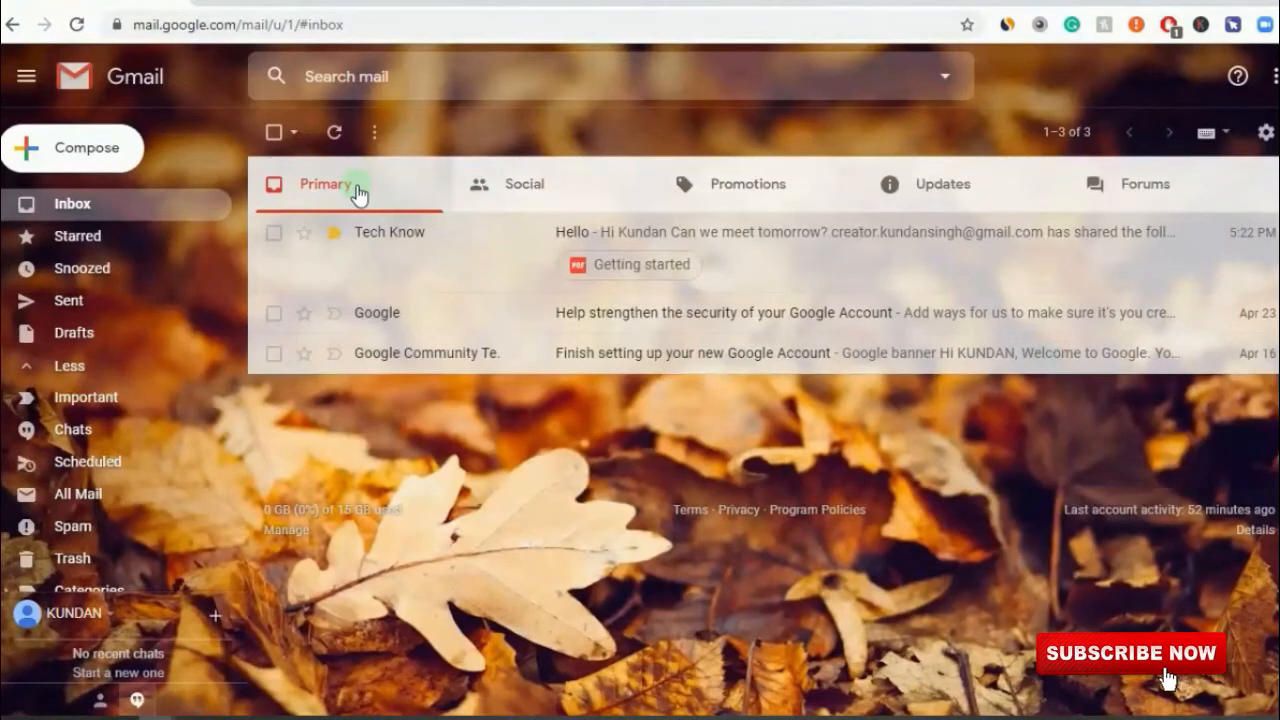
pyautogui.click(543, 179)
pyautogui.click(707, 192)
pyautogui.click(943, 170)
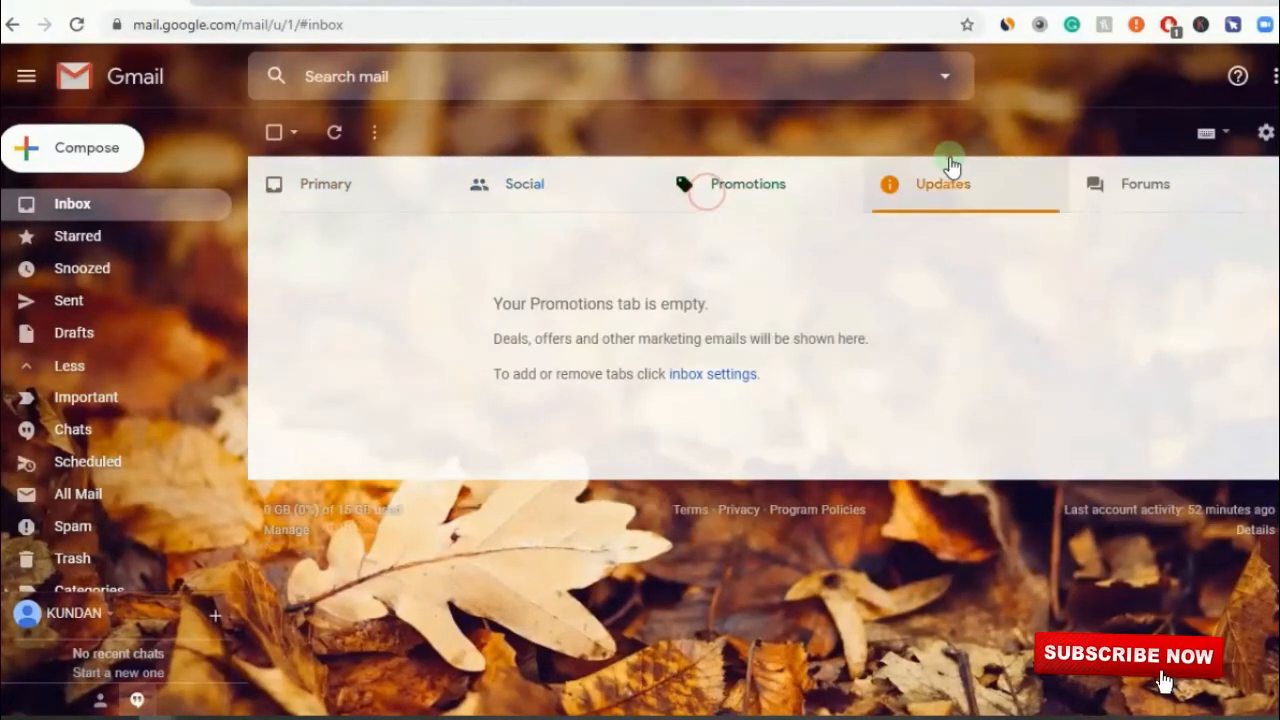
pyautogui.click(1097, 196)
pyautogui.click(588, 193)
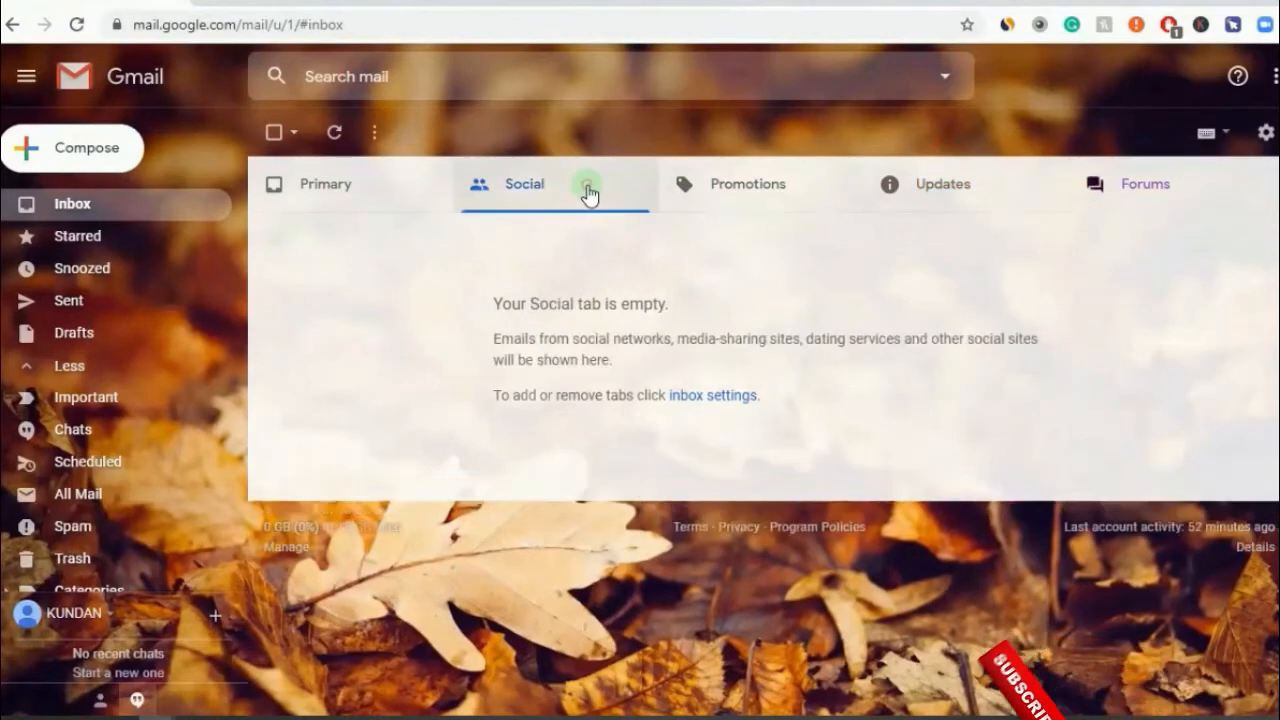
pyautogui.click(357, 190)
pyautogui.click(558, 185)
pyautogui.click(766, 182)
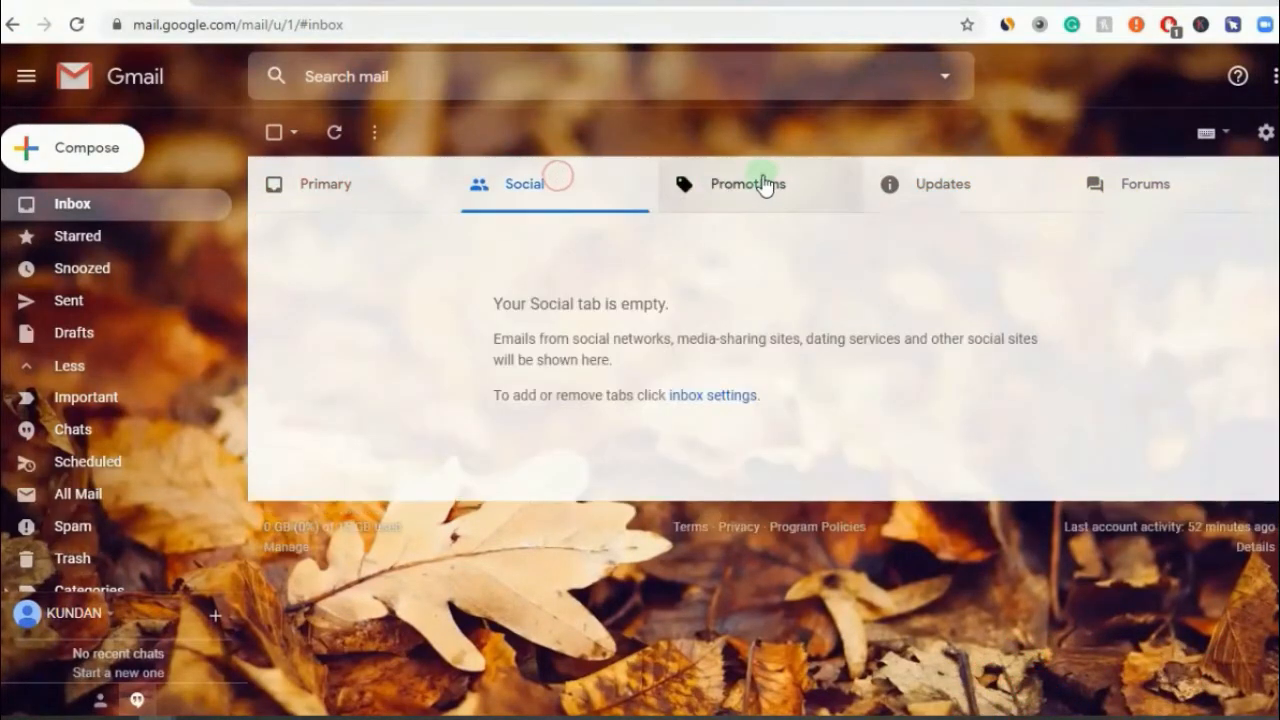
pyautogui.click(945, 180)
pyautogui.click(1107, 196)
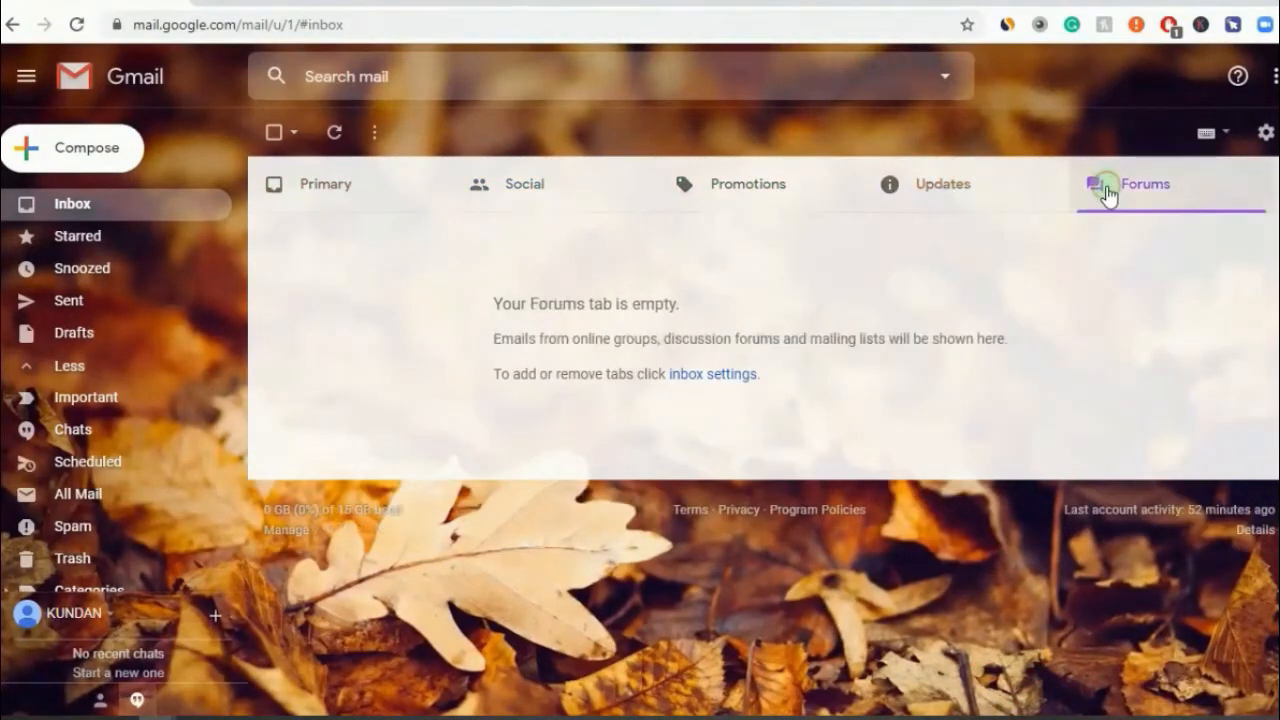
pyautogui.click(343, 196)
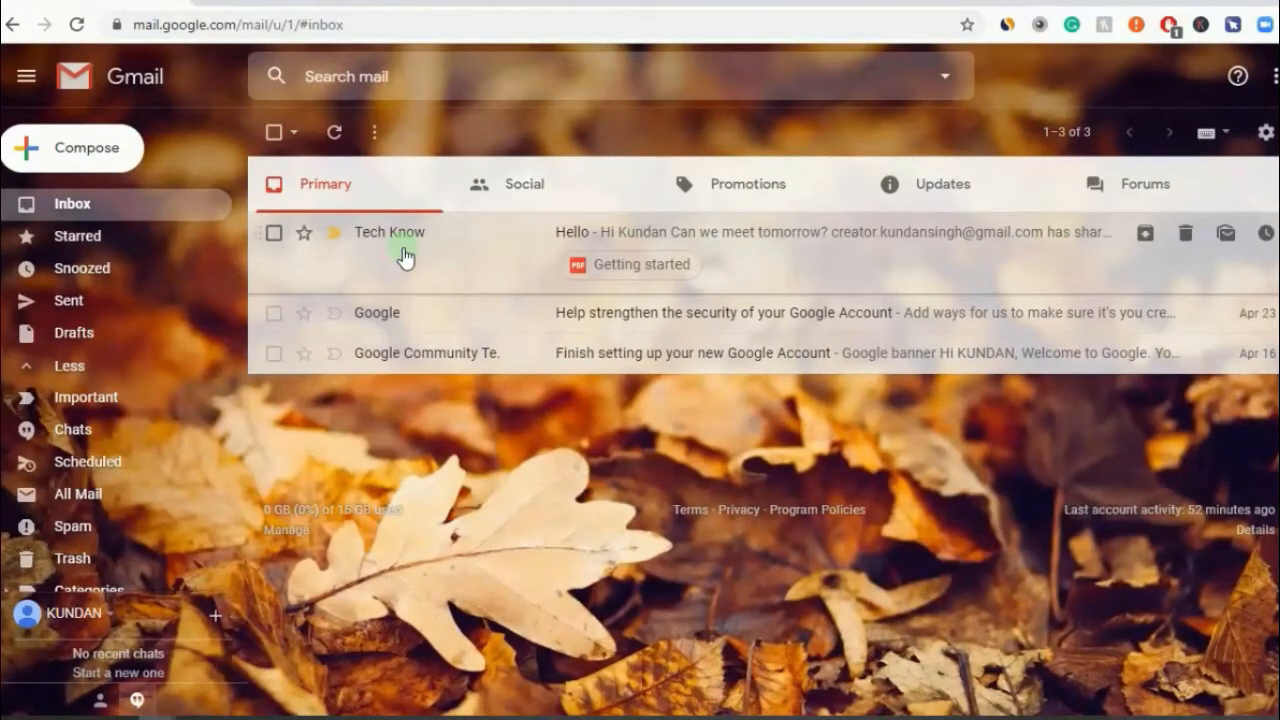
# - Drag the Tech Know email onto the Promotions tab, confirm it there, and mark it not important
pyautogui.moveTo(423, 257); pyautogui.dragTo(681, 180)
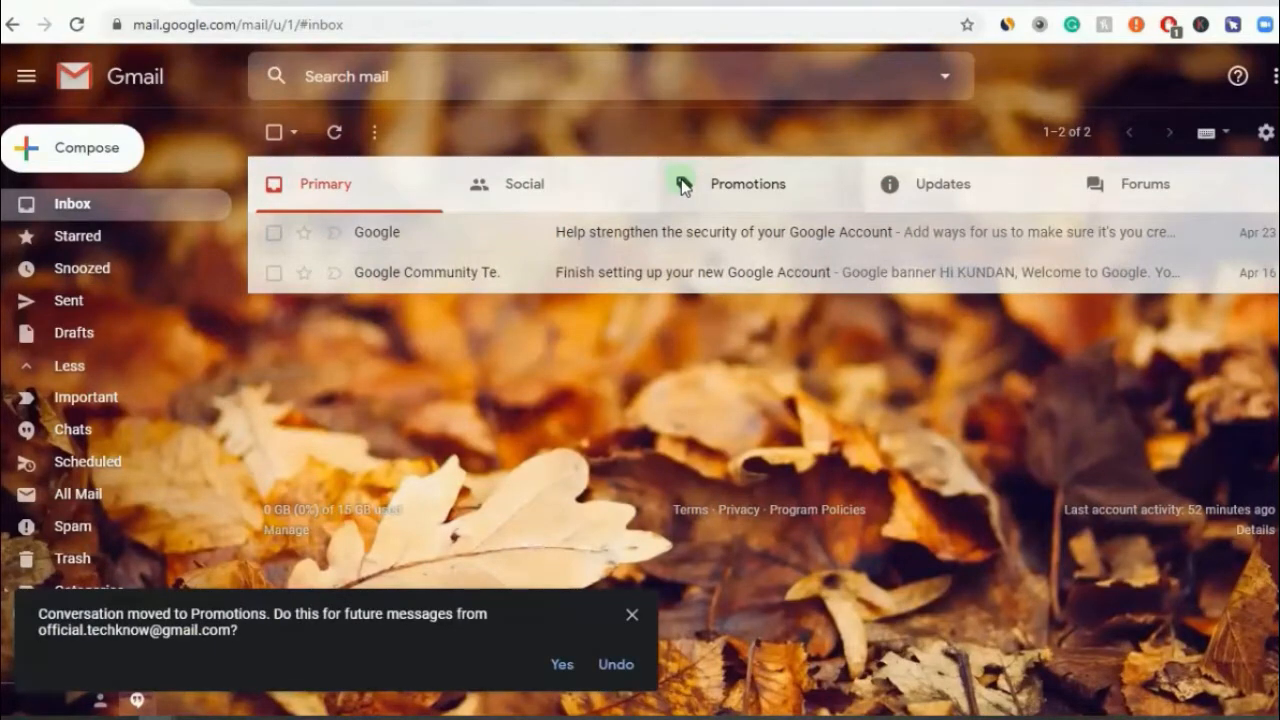
pyautogui.click(682, 186)
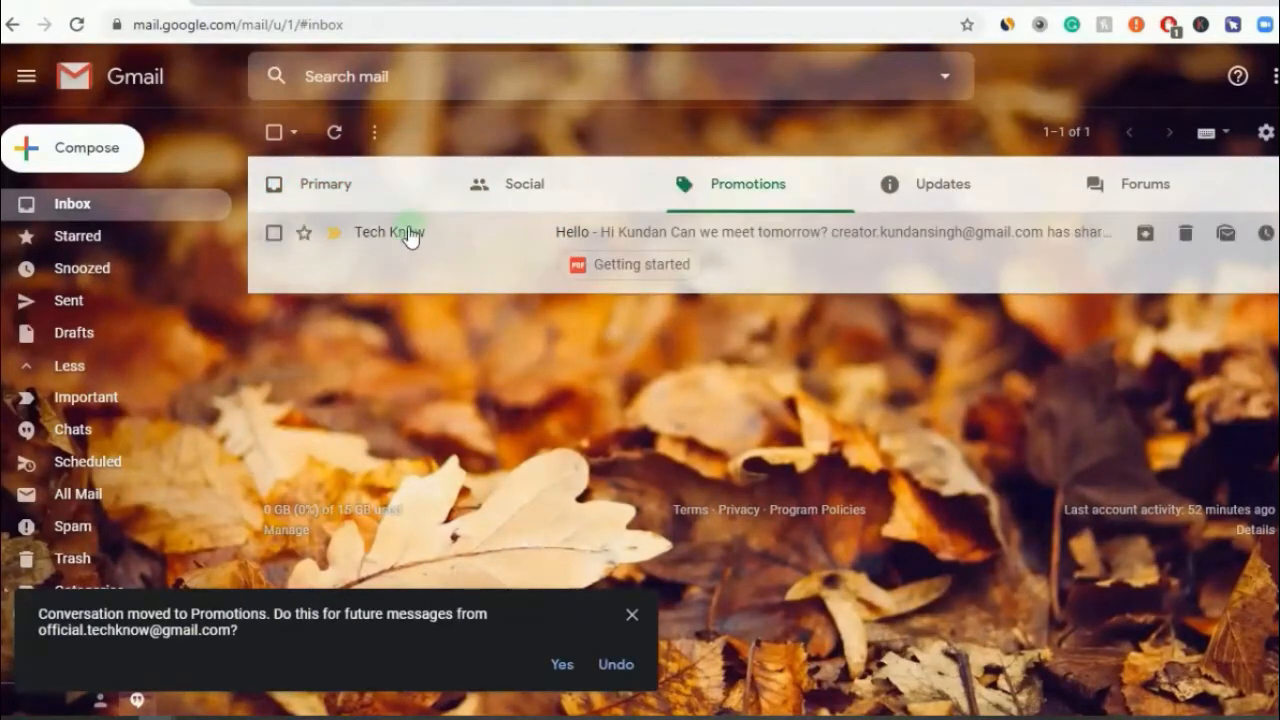
pyautogui.click(336, 234)
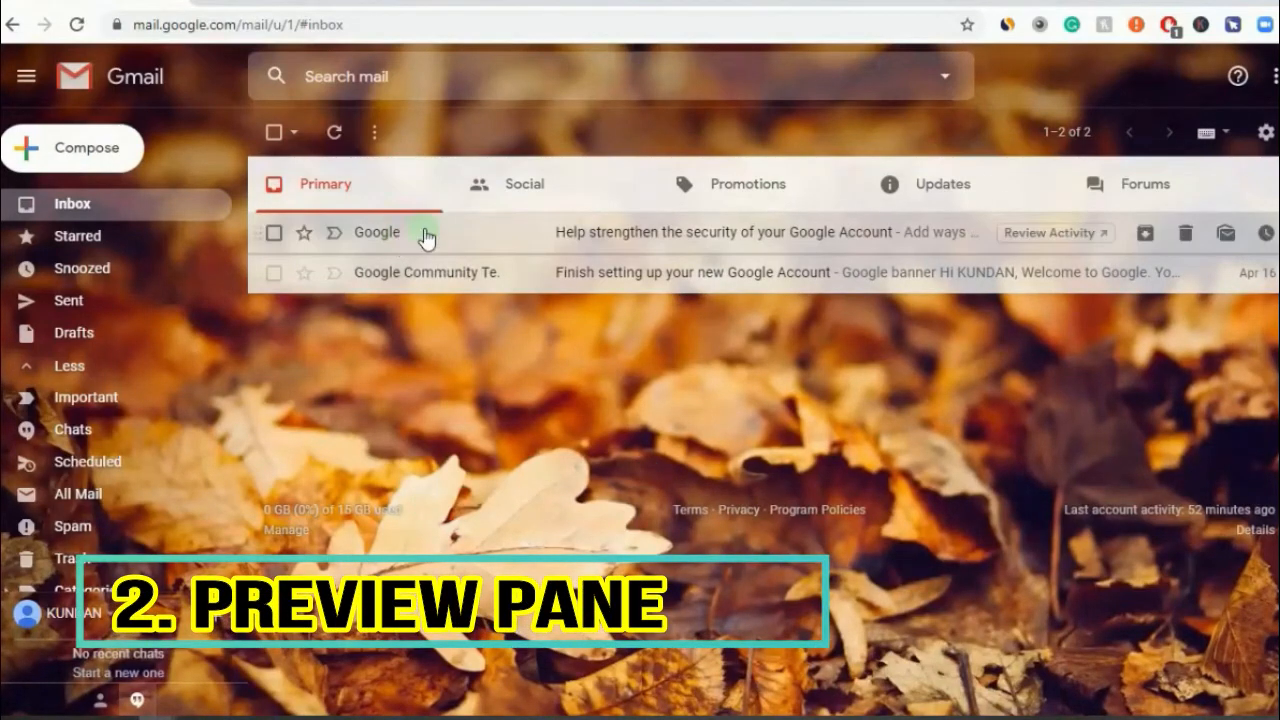
# - Read the Google security and account setup emails, then bring up the gear's quick settings list
pyautogui.click(603, 240)
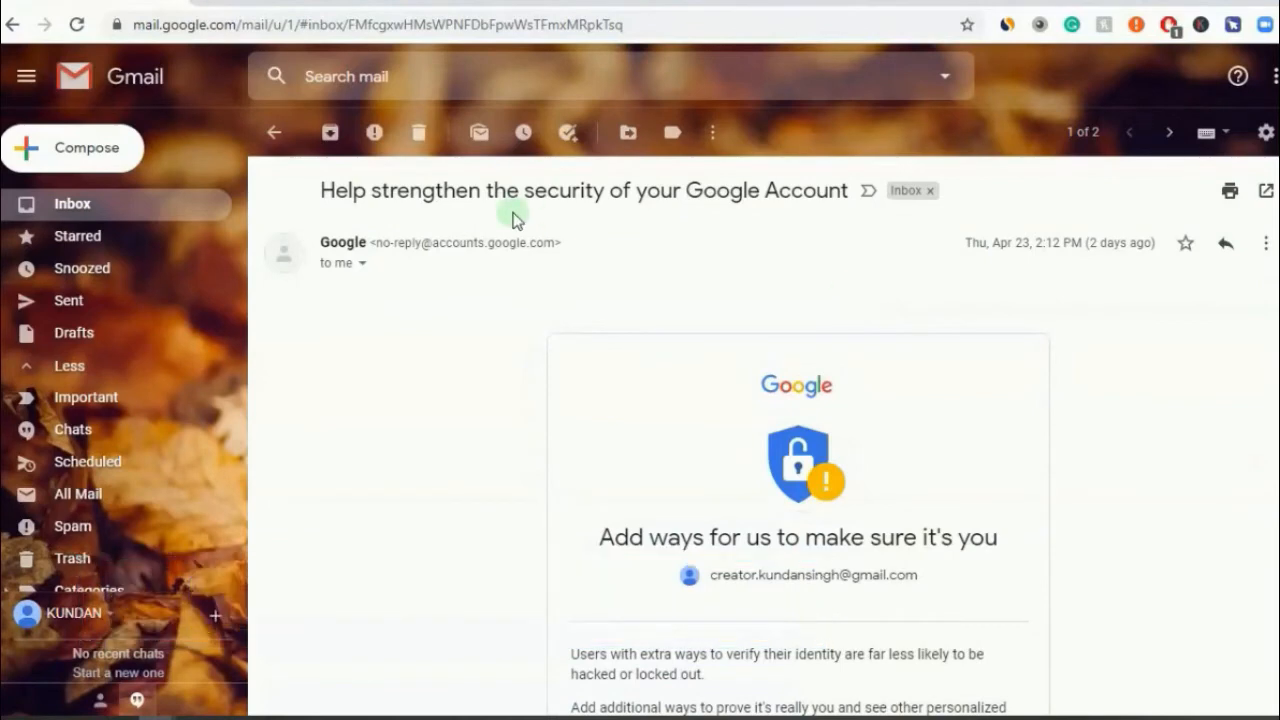
pyautogui.click(276, 135)
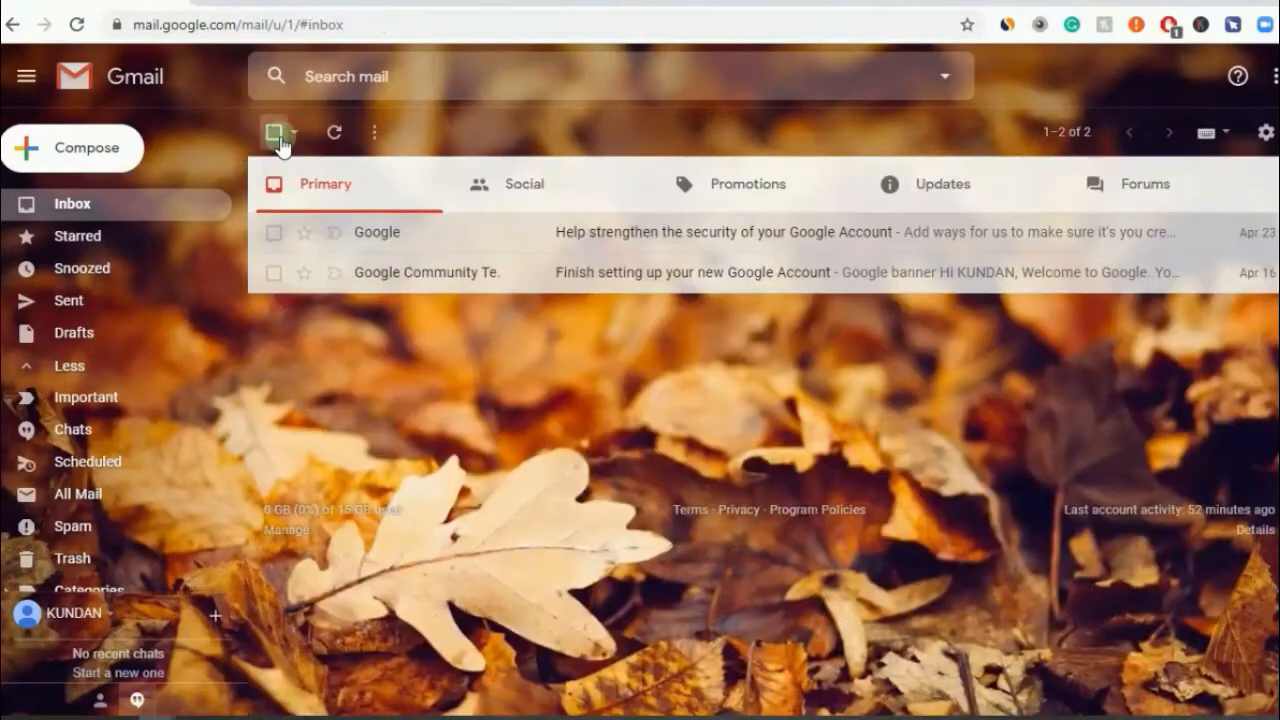
pyautogui.click(557, 274)
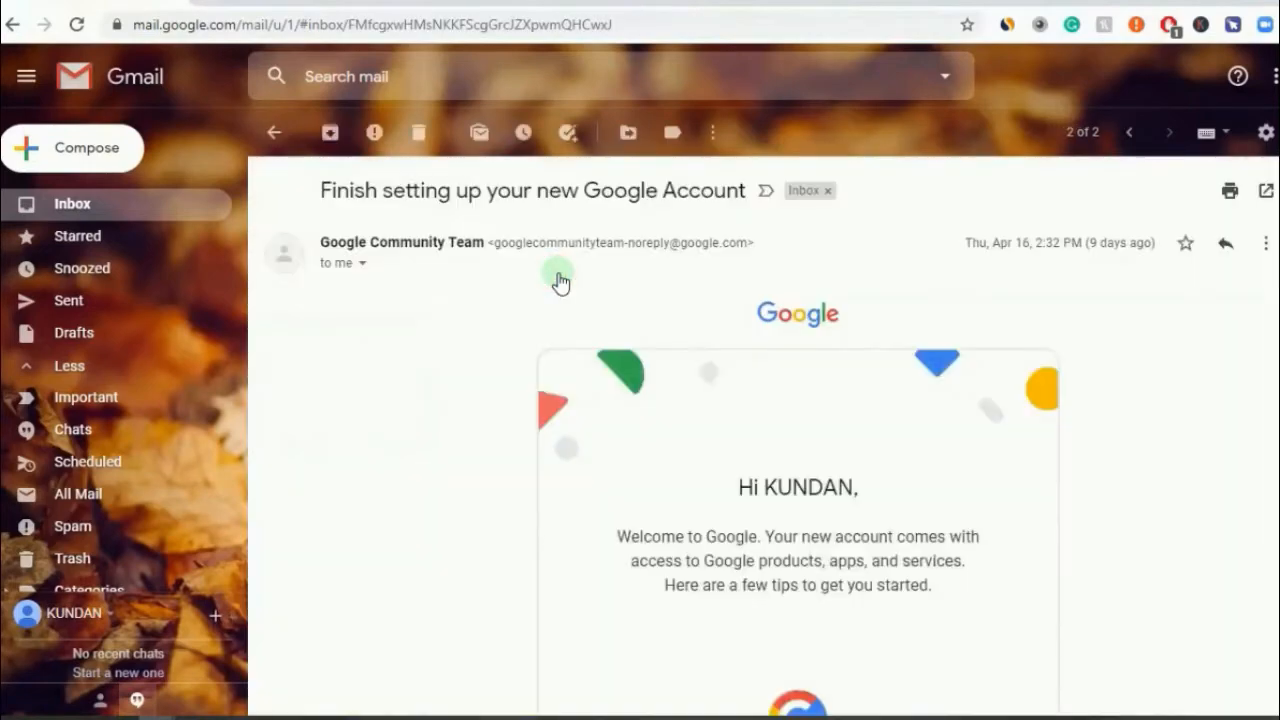
pyautogui.click(272, 132)
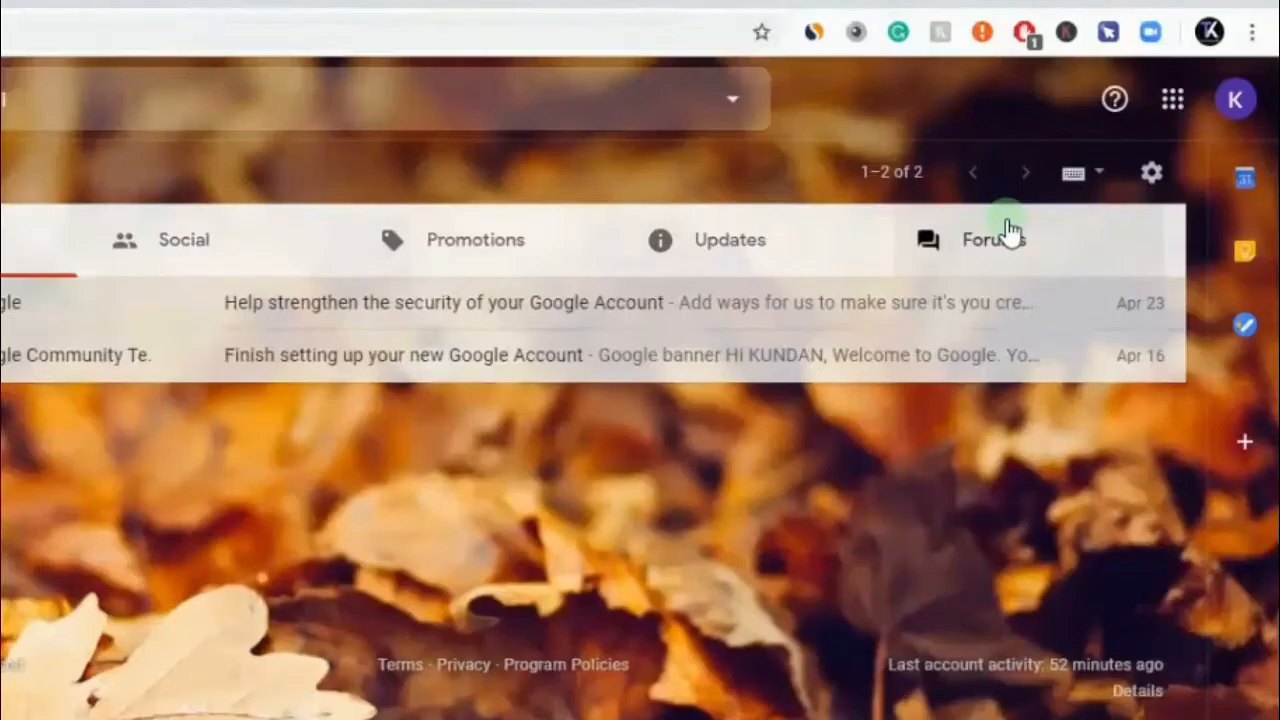
pyautogui.click(1151, 173)
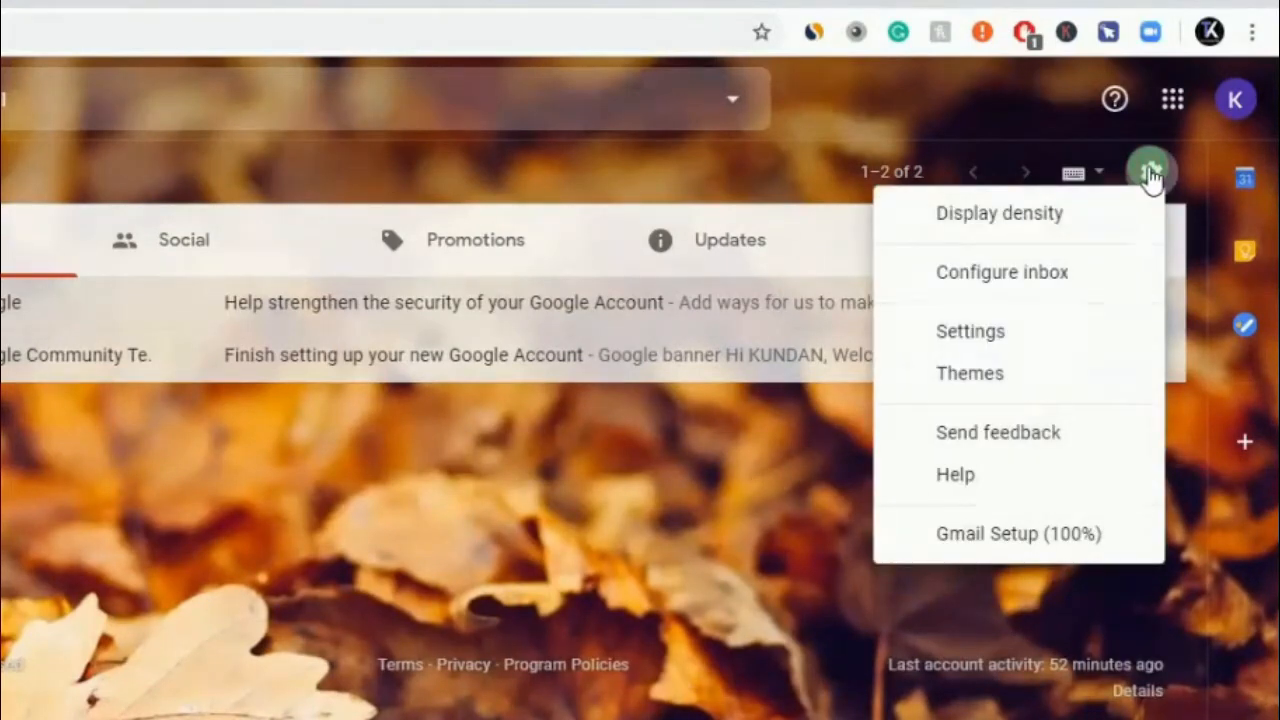
# - Open the full Settings page on its Inbox tab and scroll to the Reading pane section
pyautogui.click(1001, 337)
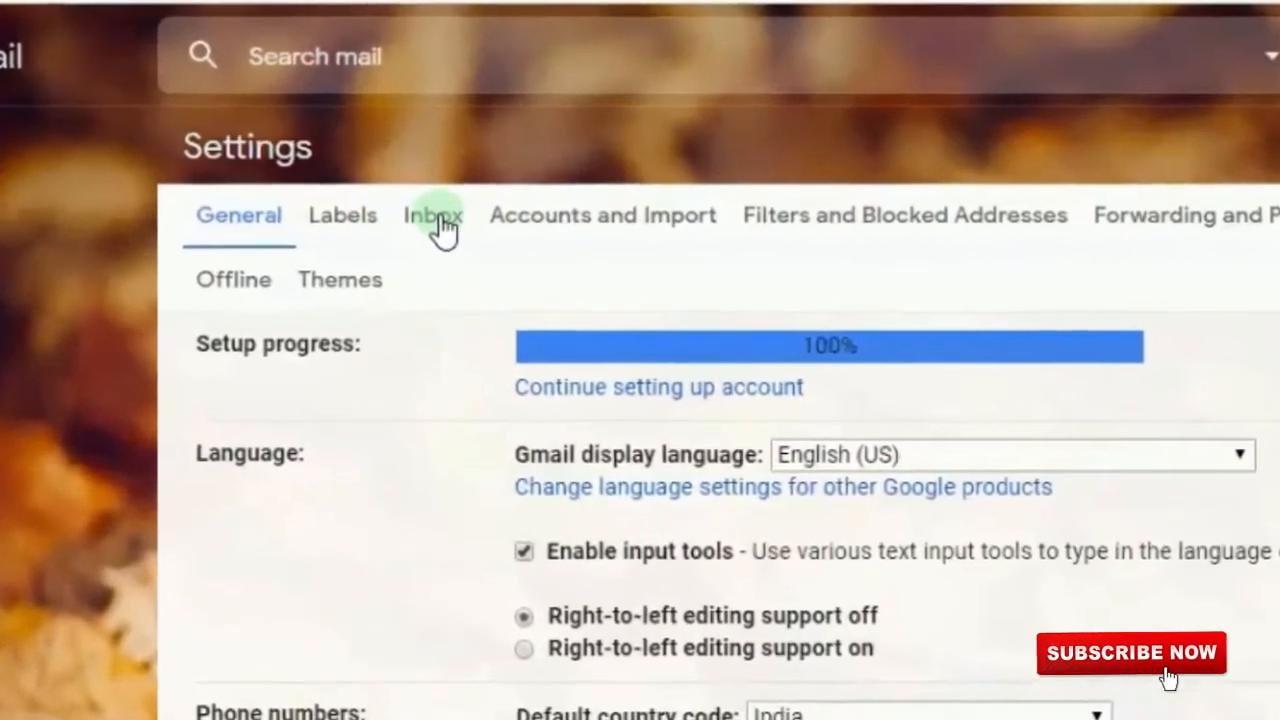
pyautogui.click(430, 215)
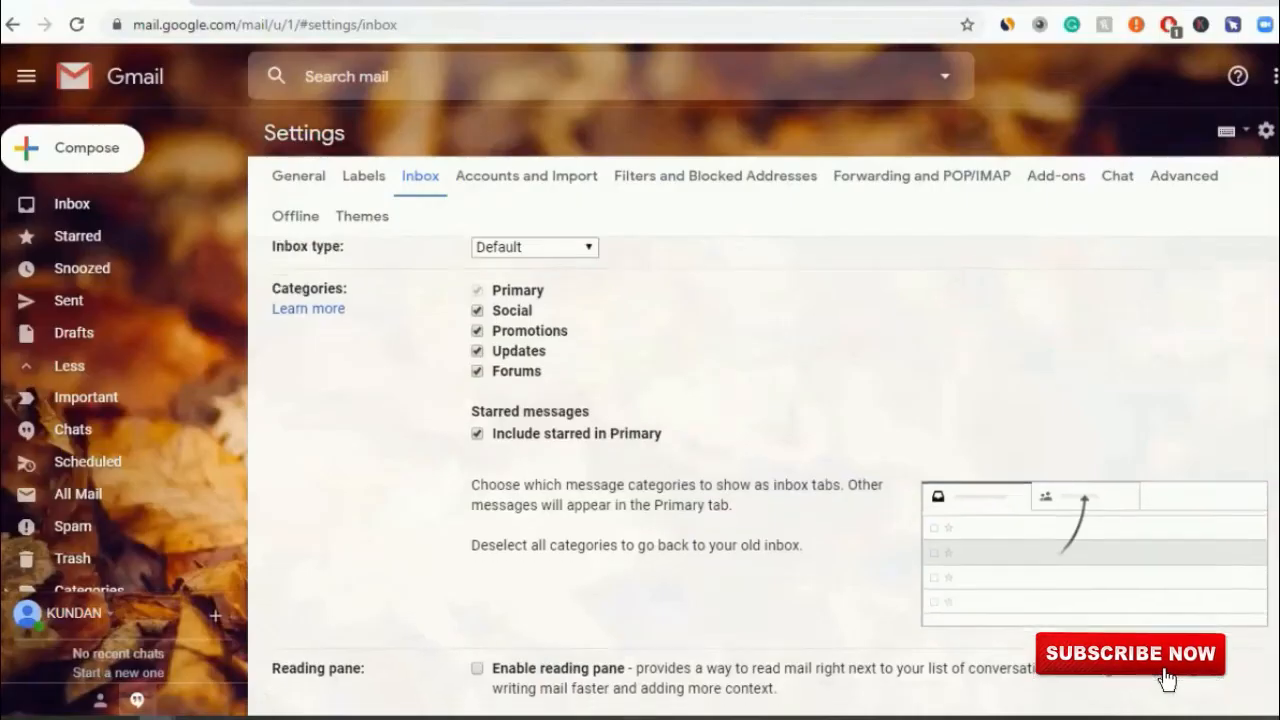
pyautogui.scroll(-3, 1066, 374)
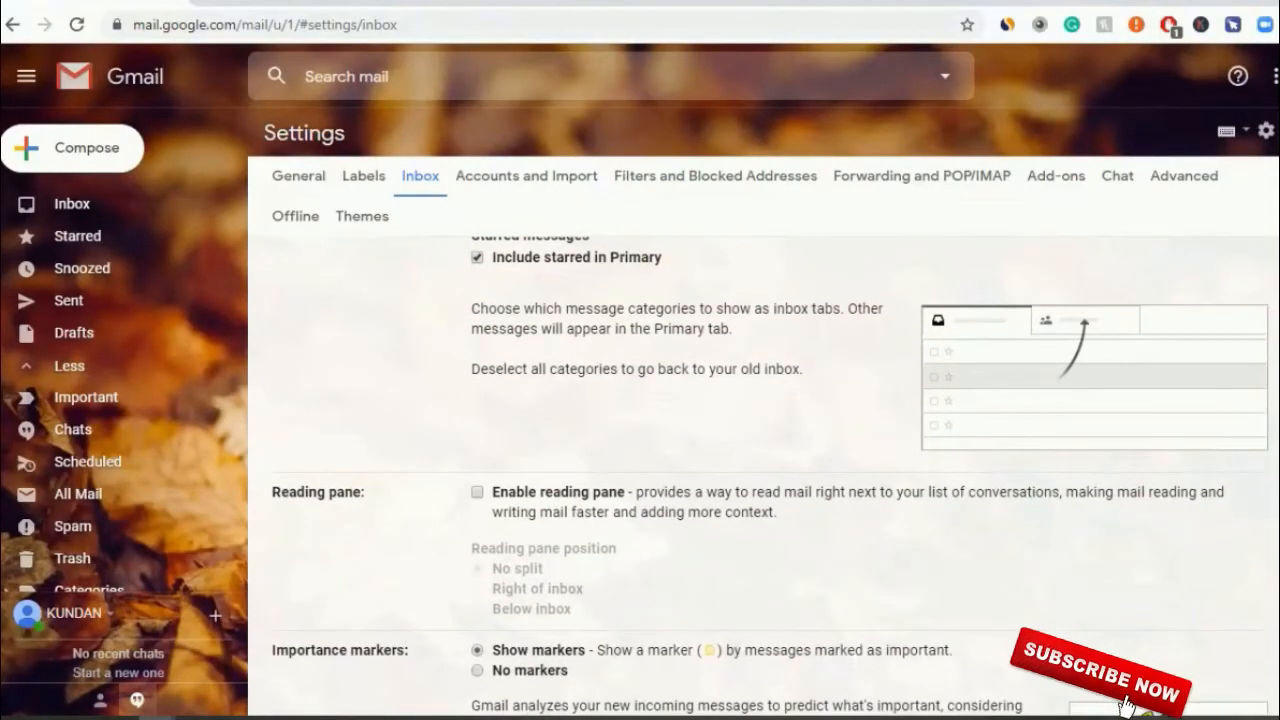
pyautogui.scroll(-3, 771, 478)
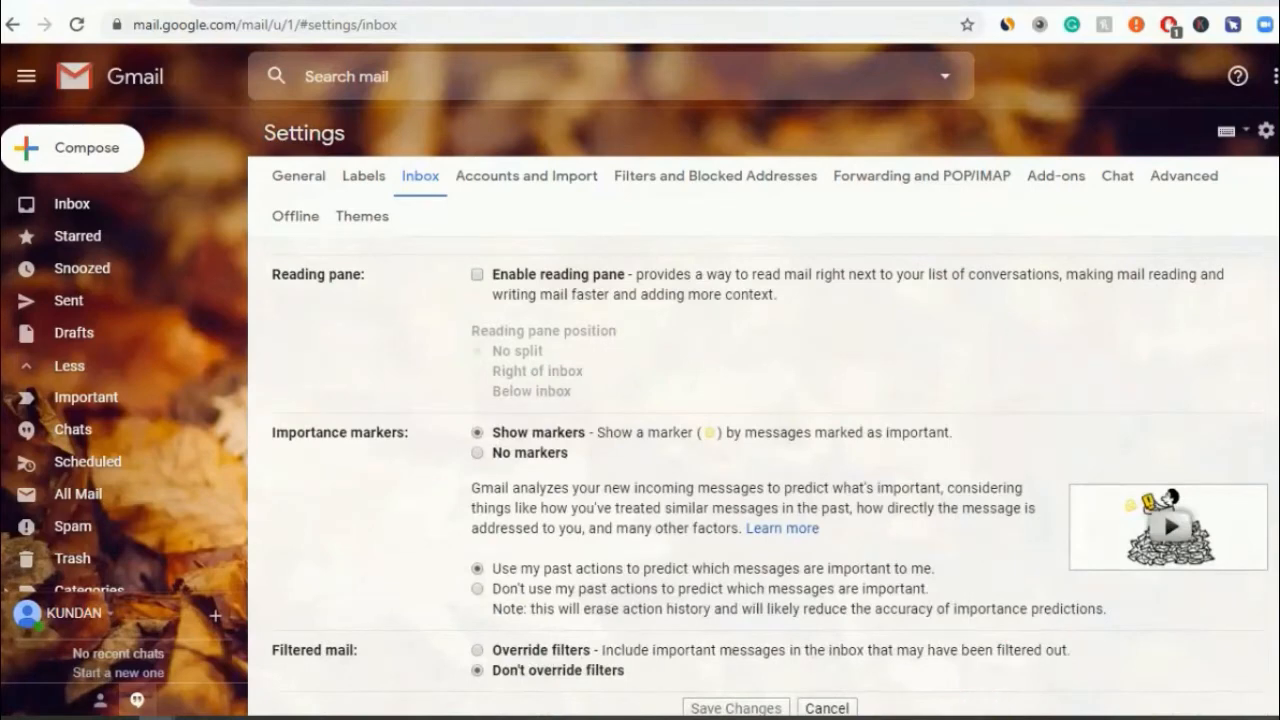
pyautogui.scroll(1, 665, 362)
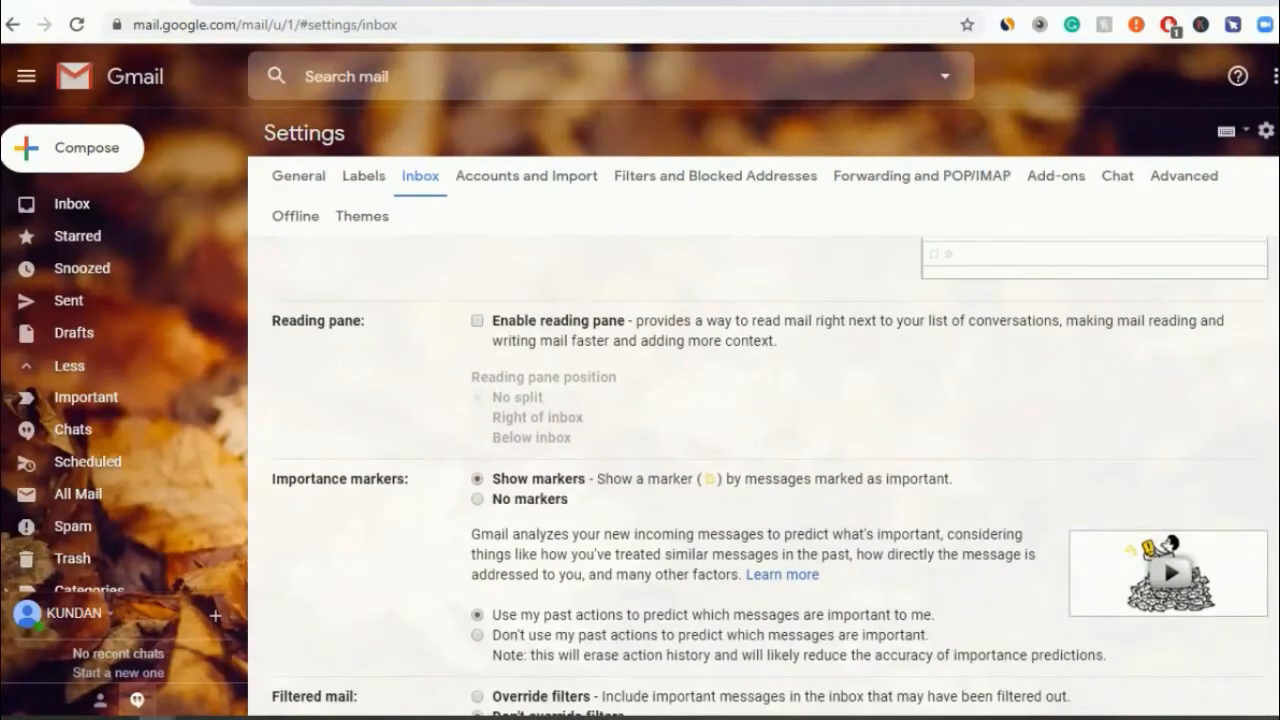
# - Enable the reading pane at Right of inbox, save, and view the Google security email in it
pyautogui.click(478, 322)
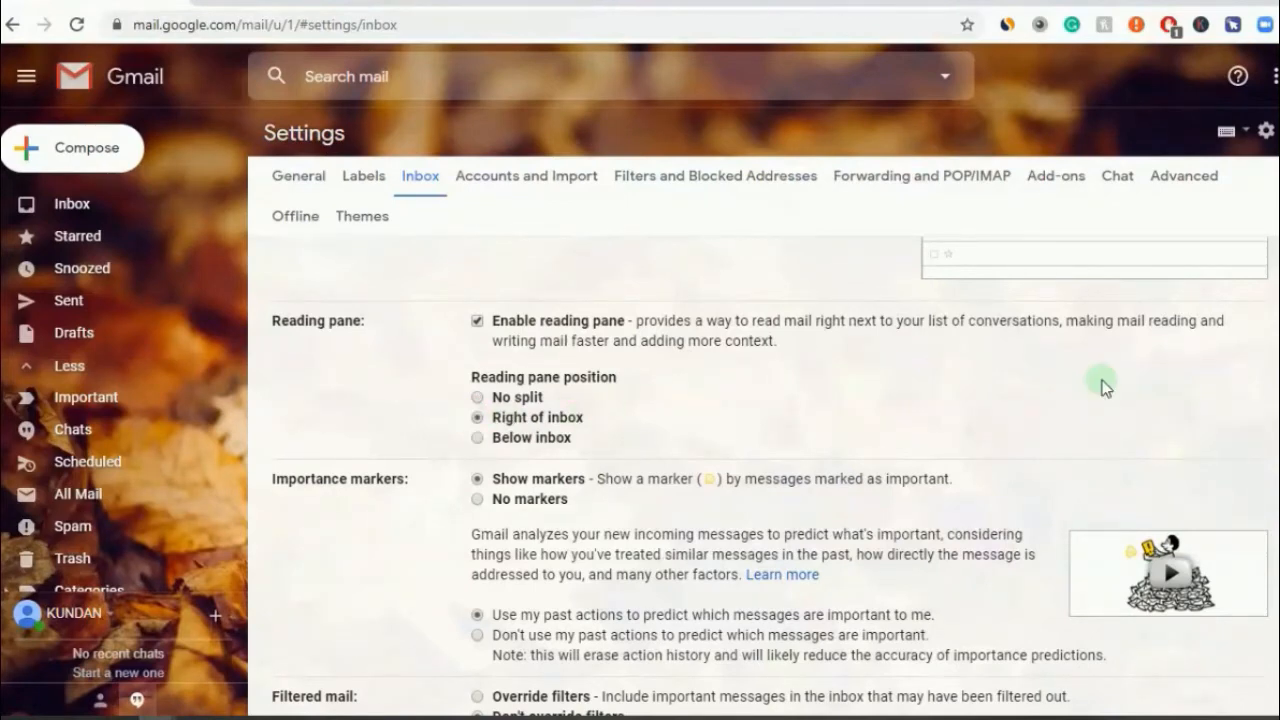
pyautogui.scroll(-2, 760, 450)
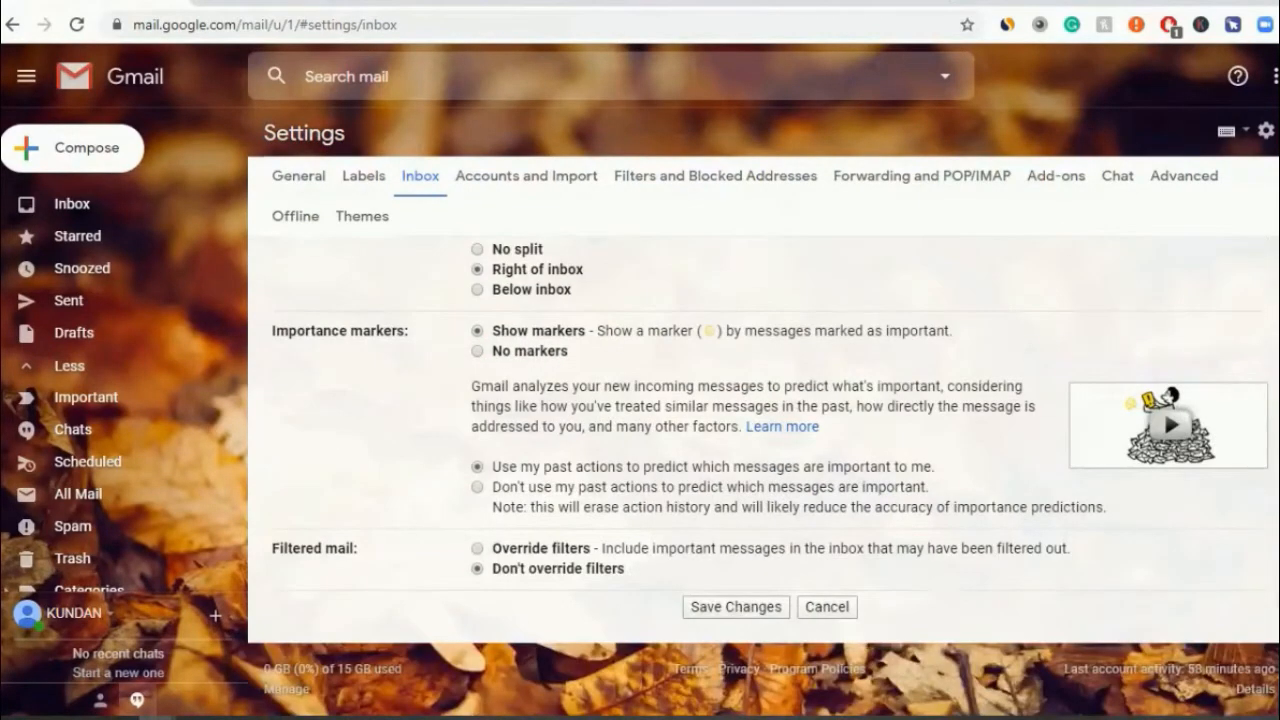
pyautogui.click(726, 607)
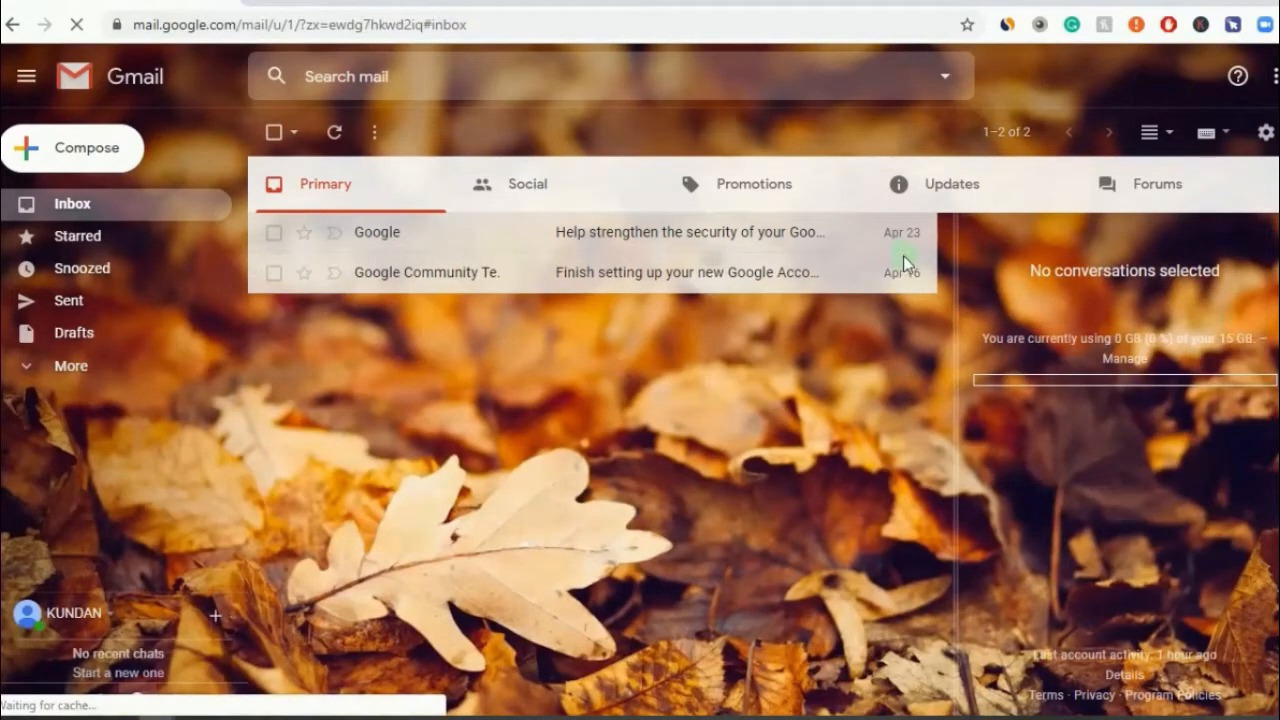
pyautogui.click(466, 243)
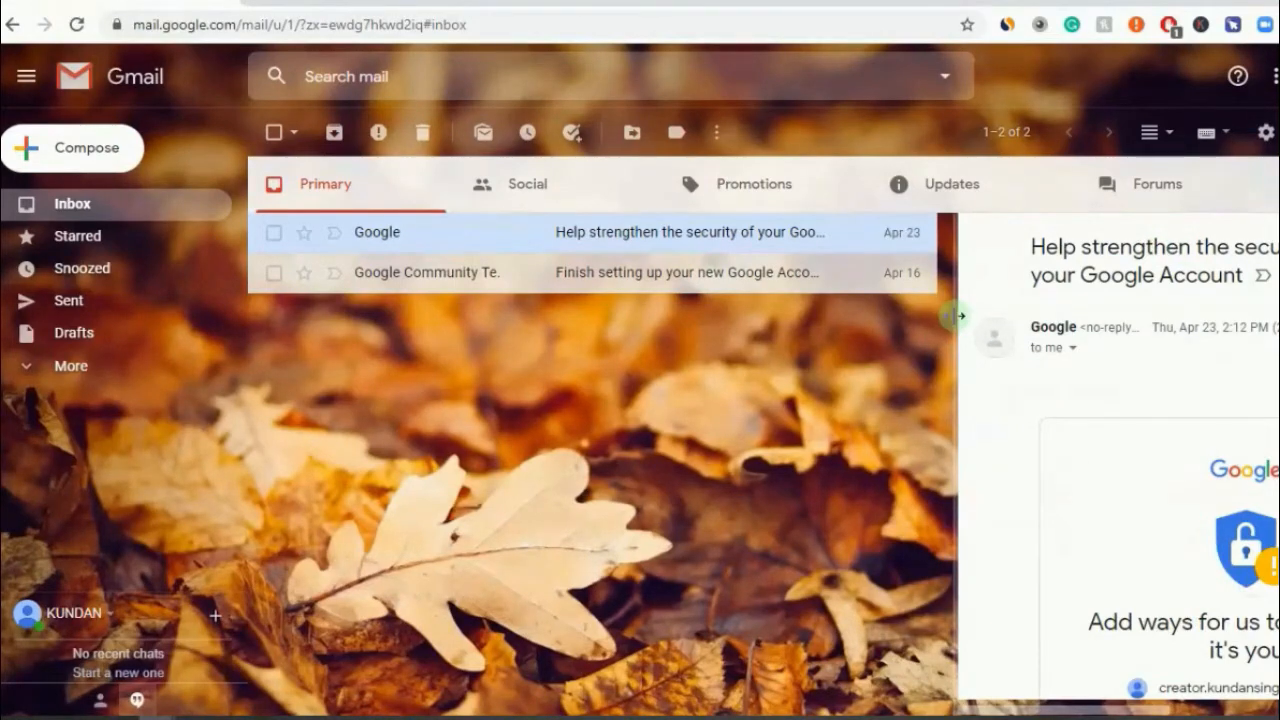
# - Drag the divider left to widen the pane and display the Finish setting up your new Google Account email
pyautogui.moveTo(957, 316); pyautogui.dragTo(580, 314)
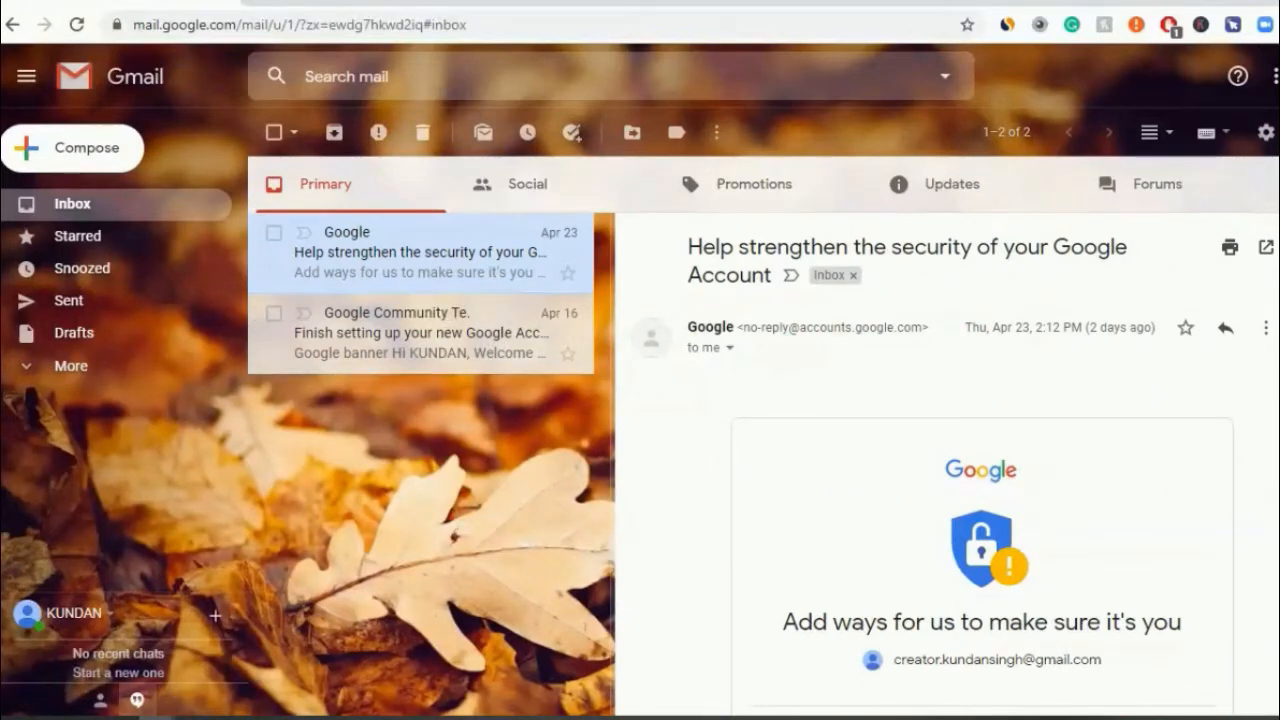
pyautogui.scroll(-4, 947, 460)
pyautogui.scroll(4, 947, 460)
pyautogui.scroll(-1, 947, 460)
pyautogui.scroll(3, 947, 460)
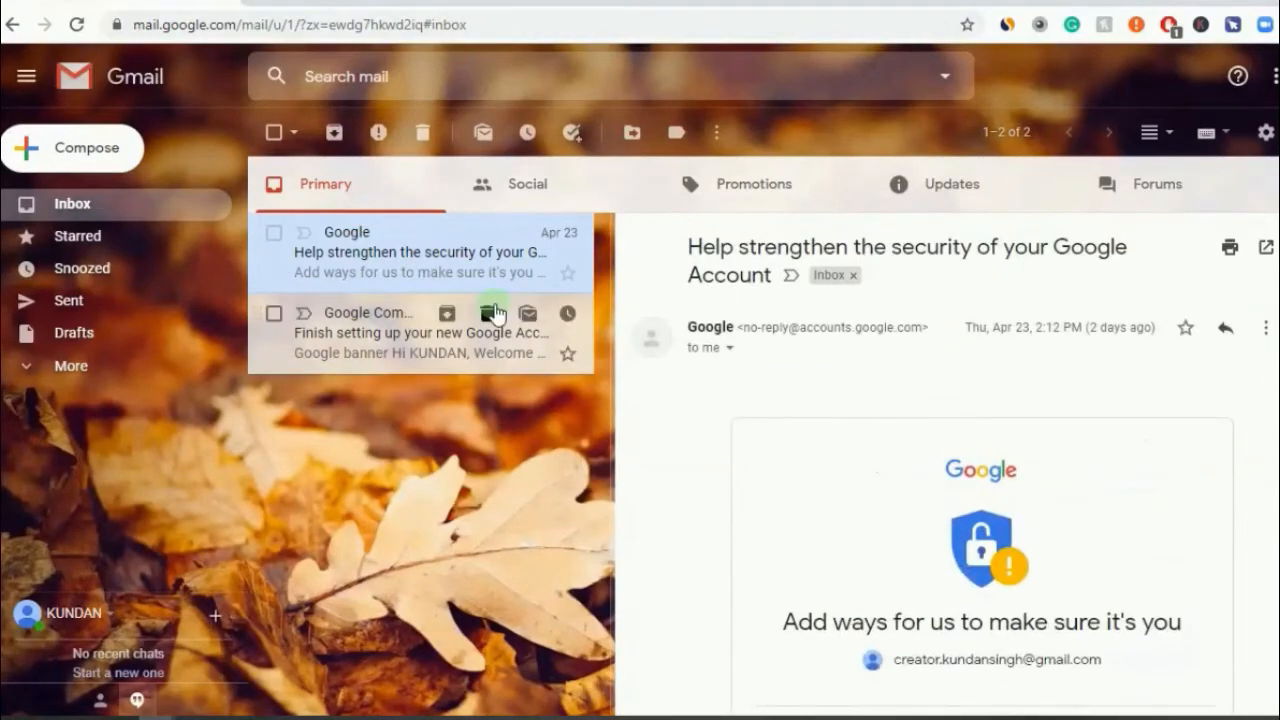
pyautogui.click(391, 328)
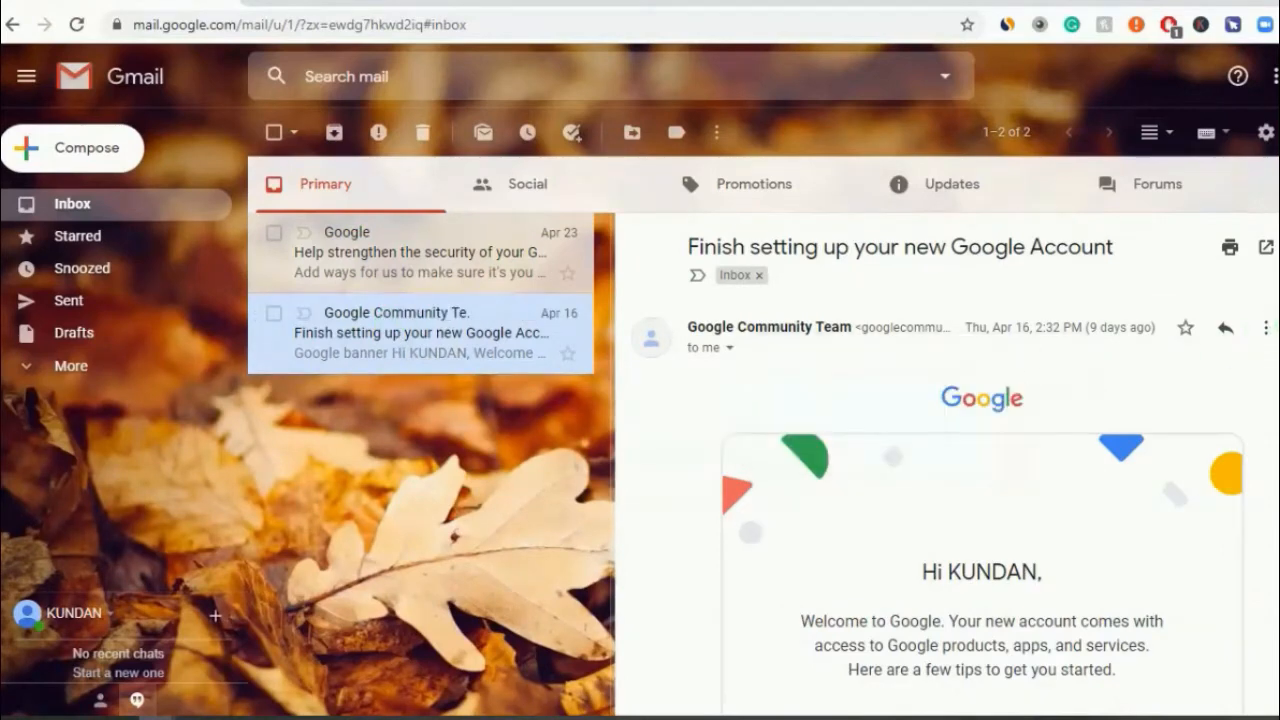
pyautogui.scroll(-10, 947, 460)
pyautogui.scroll(10, 947, 460)
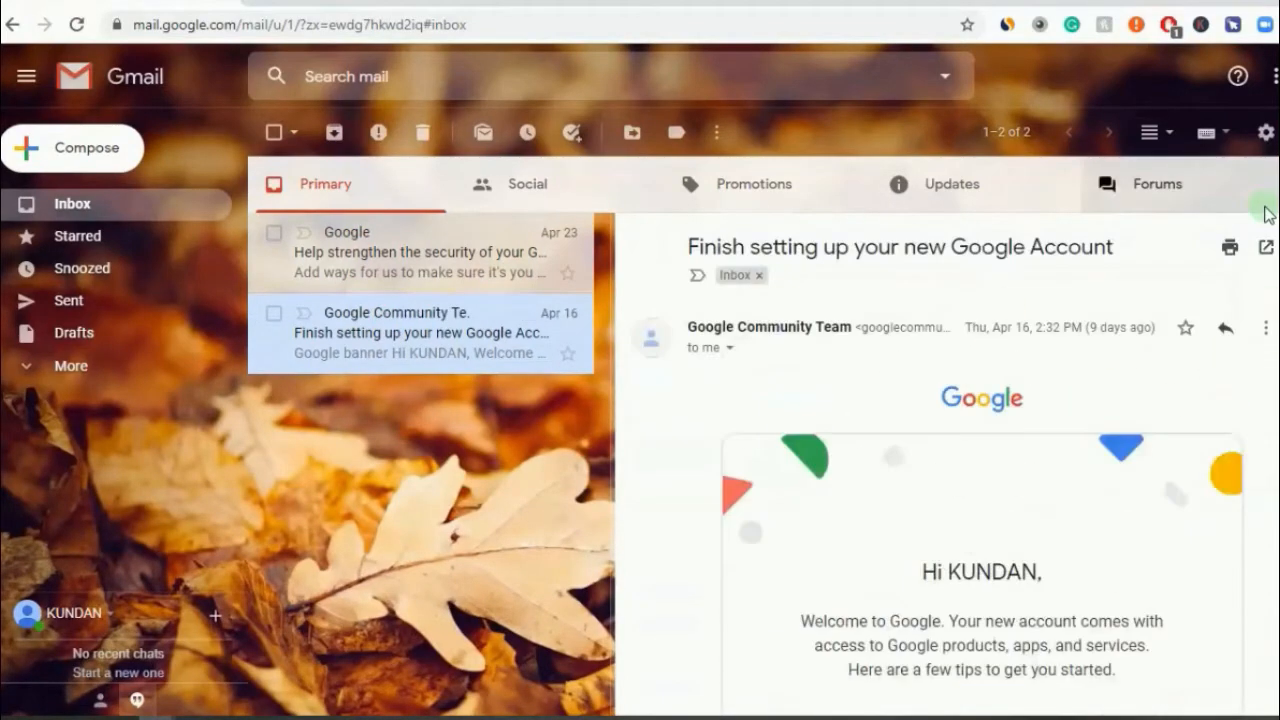
pyautogui.moveTo(487, 243)
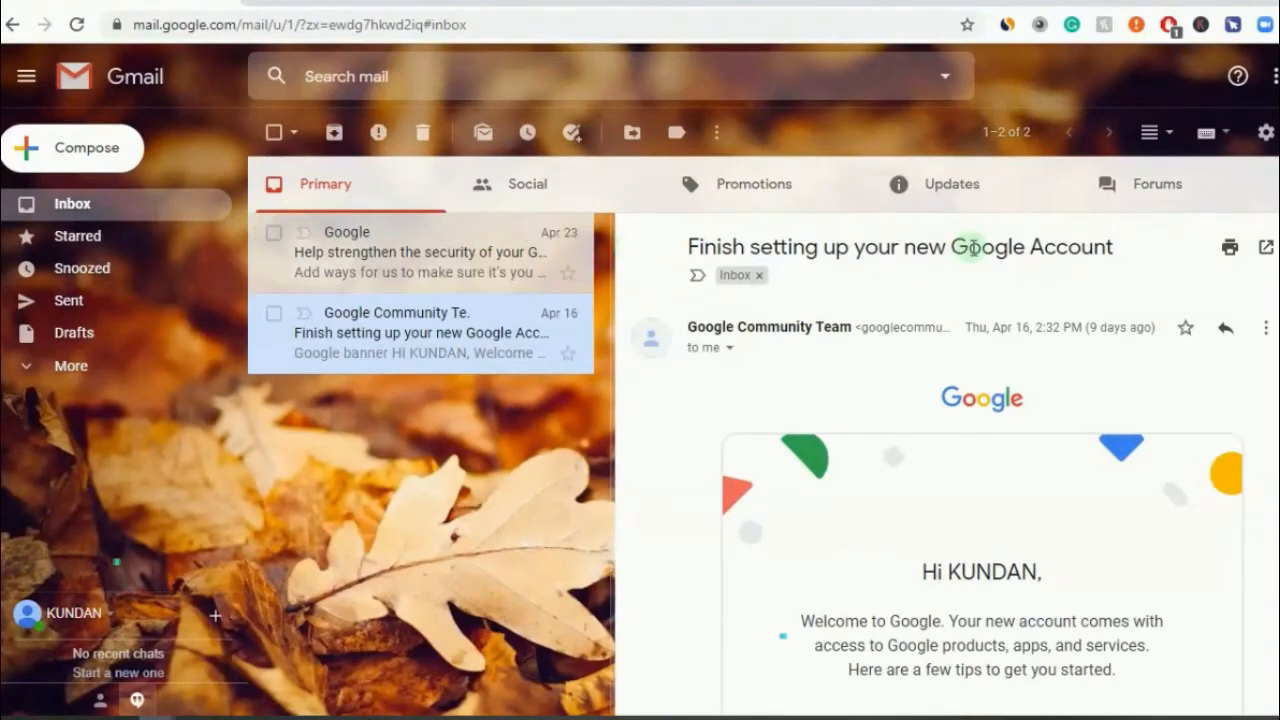
# - In Settings > General, change Maximum page size from 50 to 100 conversations per page
pyautogui.click(1264, 133)
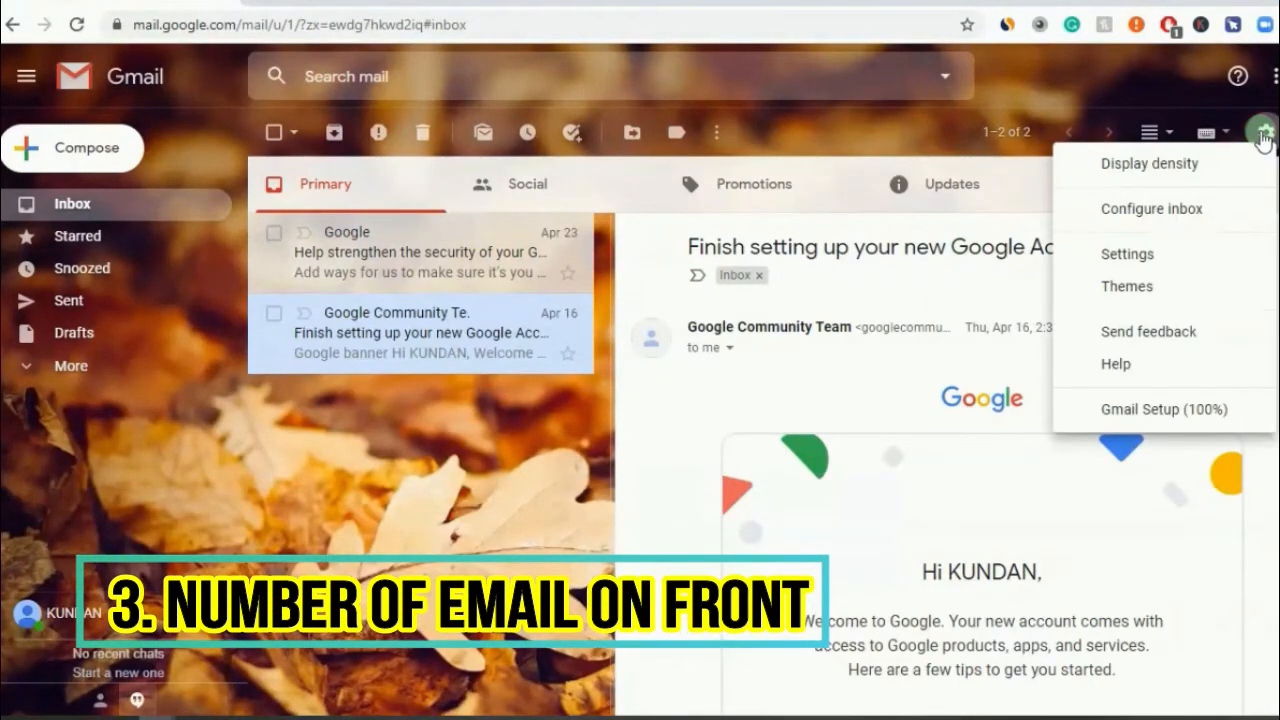
pyautogui.click(1148, 260)
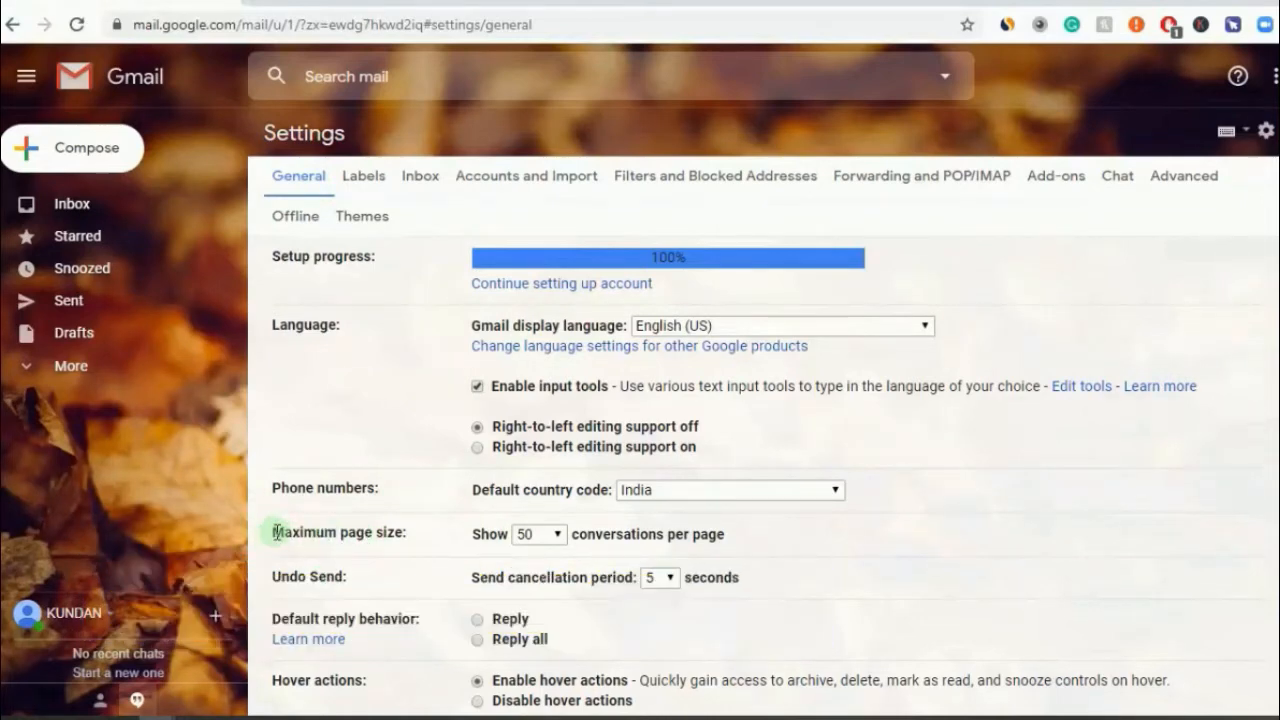
pyautogui.moveTo(276, 532); pyautogui.dragTo(404, 532)
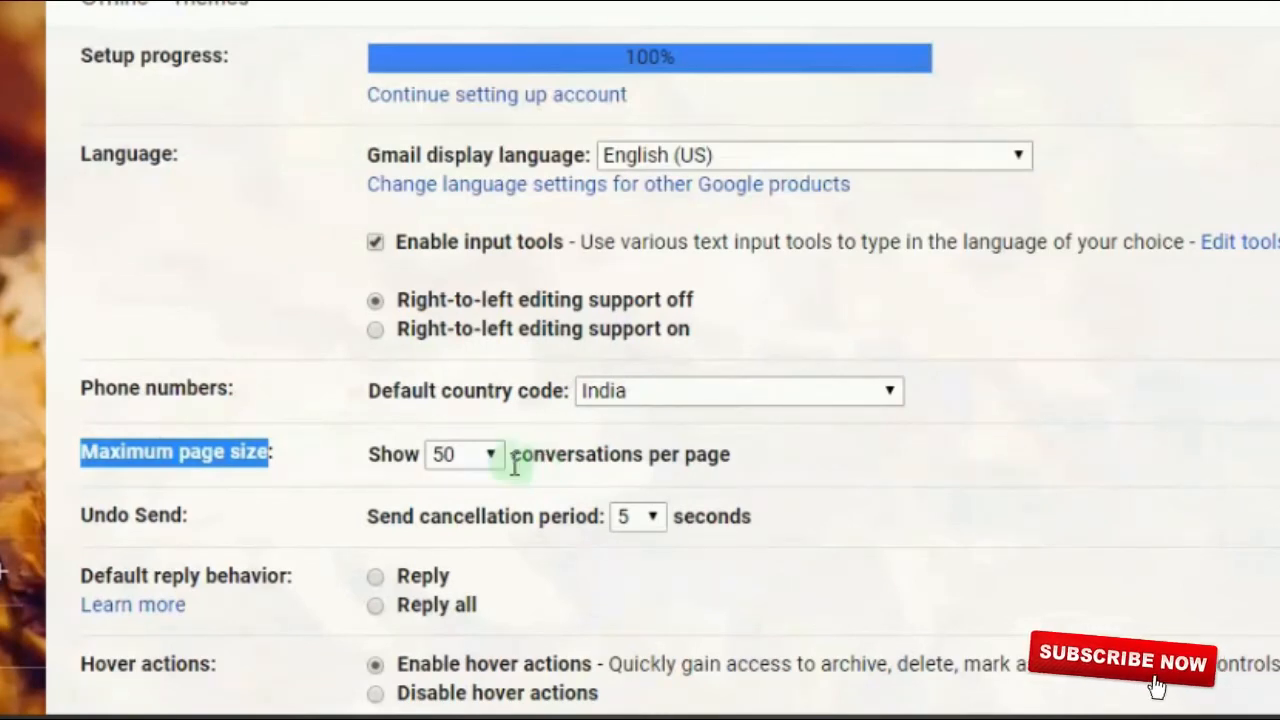
pyautogui.click(486, 455)
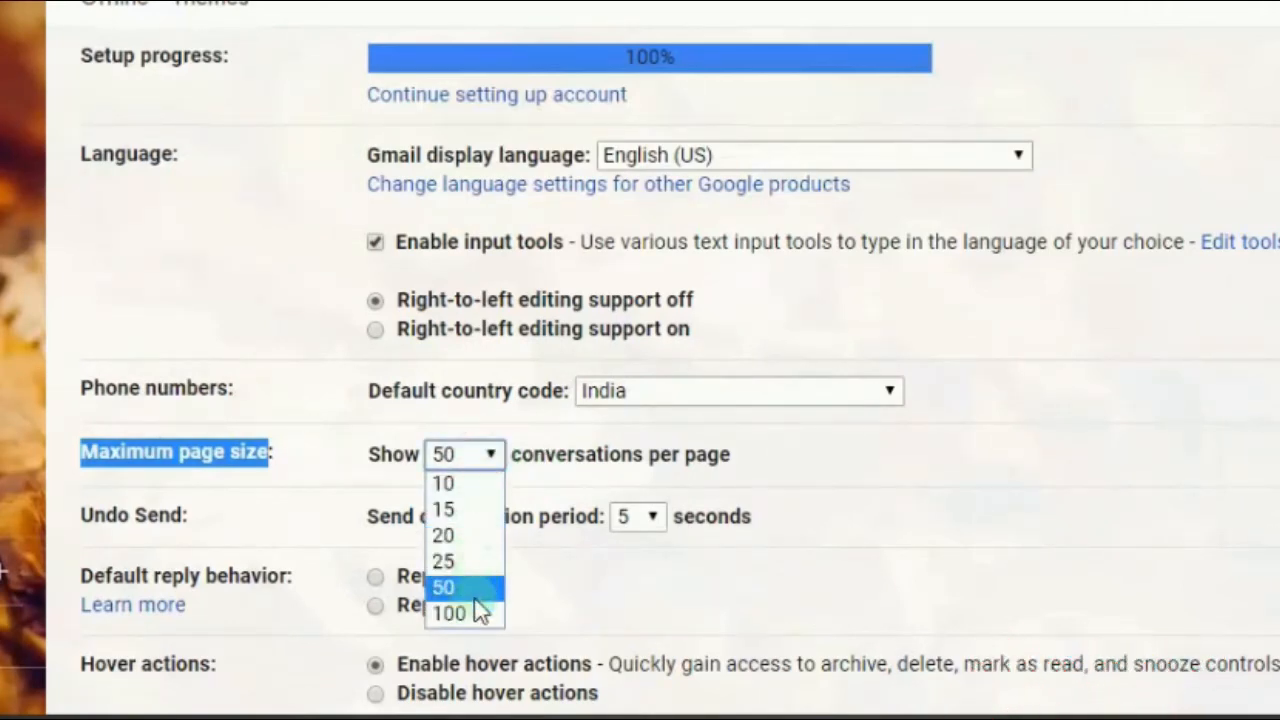
pyautogui.click(470, 611)
pyautogui.click(683, 455)
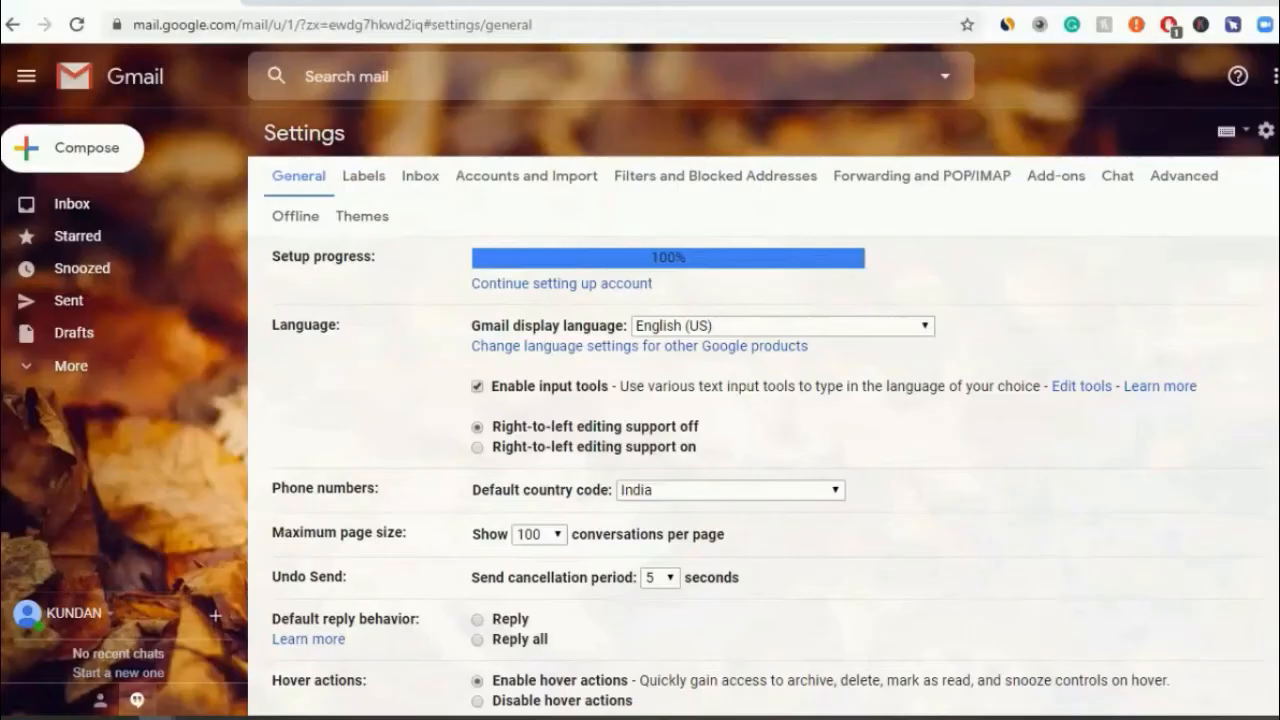
pyautogui.scroll(-3, 760, 450)
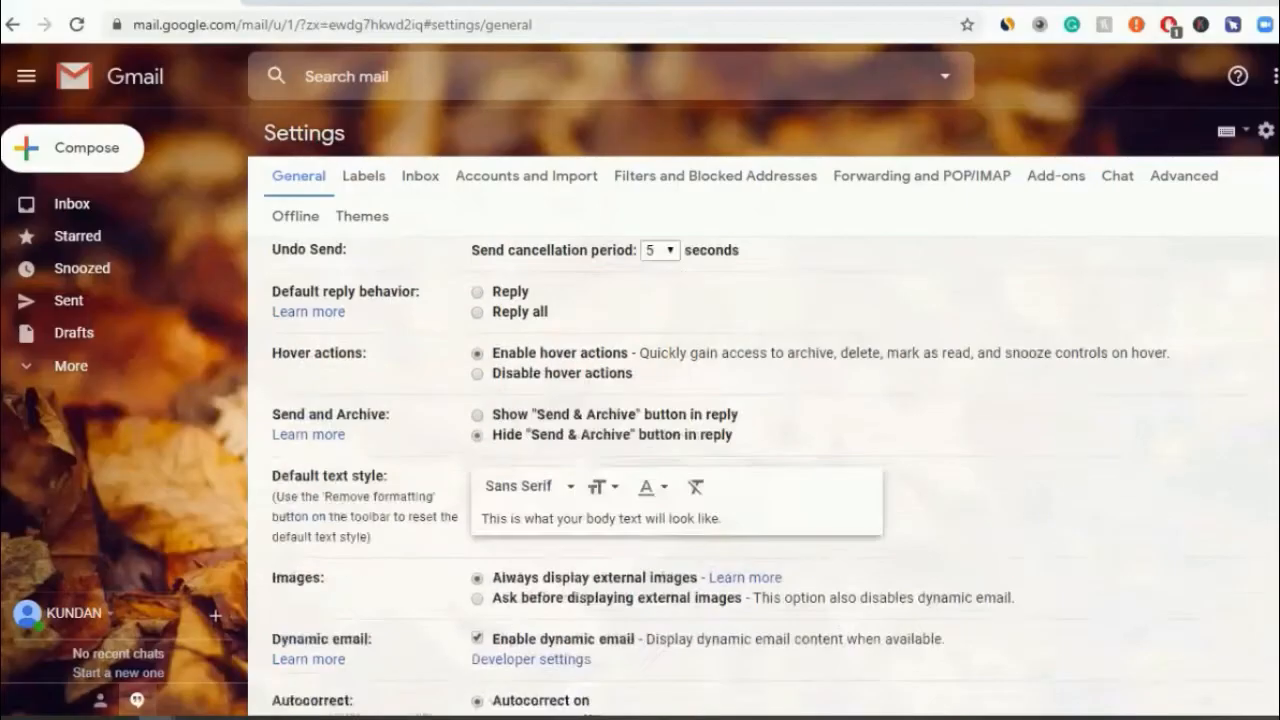
pyautogui.scroll(-3, 760, 470)
pyautogui.scroll(6, 760, 470)
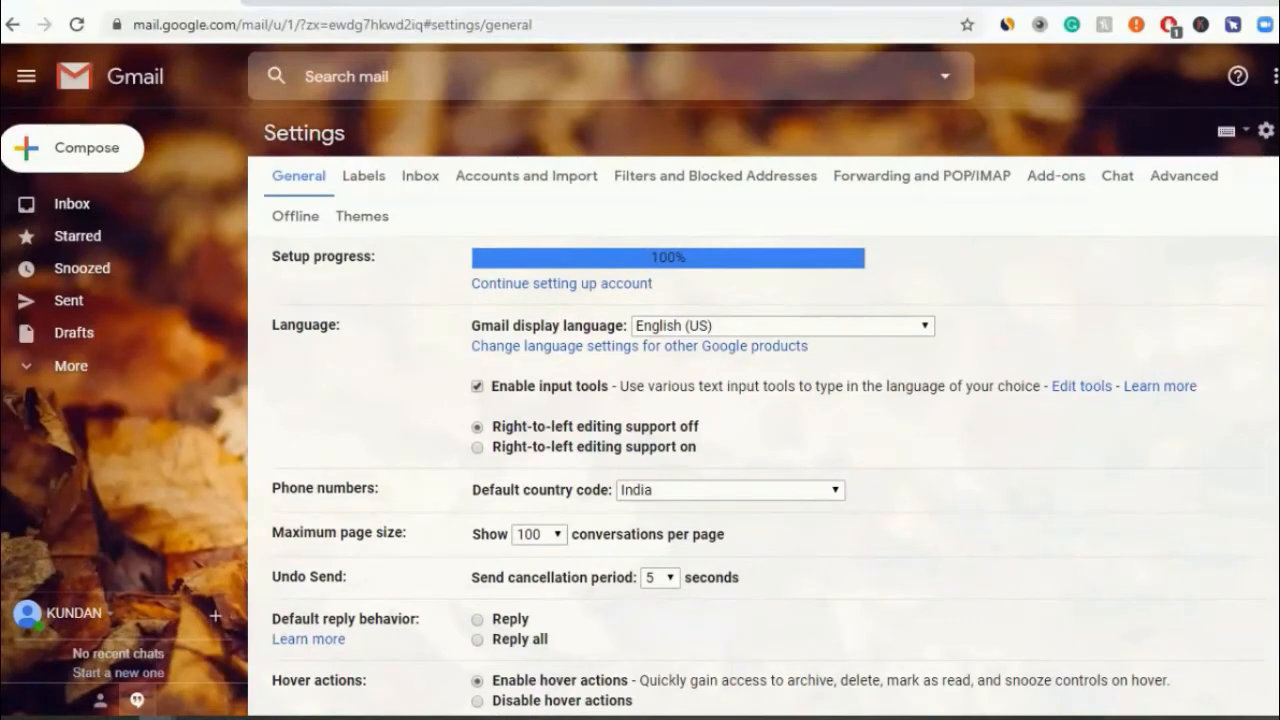
pyautogui.scroll(-2, 347, 485)
pyautogui.scroll(1, 347, 485)
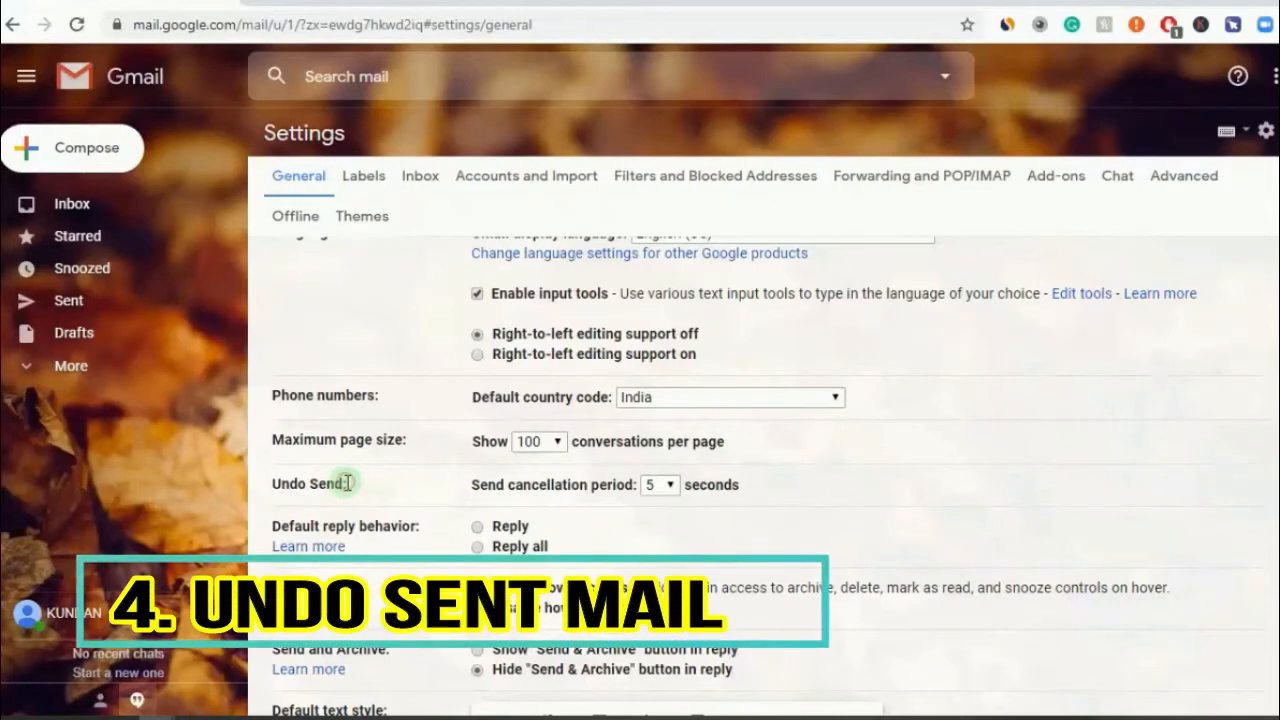
# - Set the Undo Send cancellation period to 30 seconds and scroll down toward Save Changes
pyautogui.moveTo(347, 485); pyautogui.dragTo(268, 495)
pyautogui.click(355, 488)
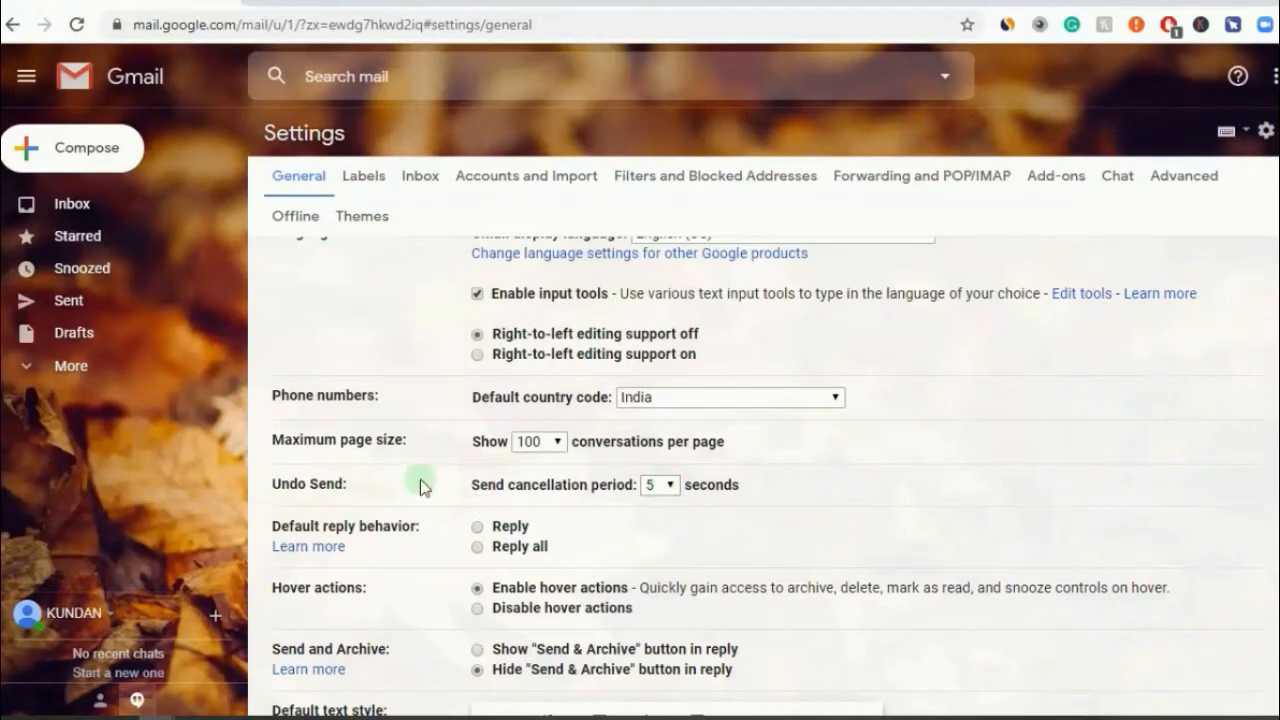
pyautogui.click(658, 486)
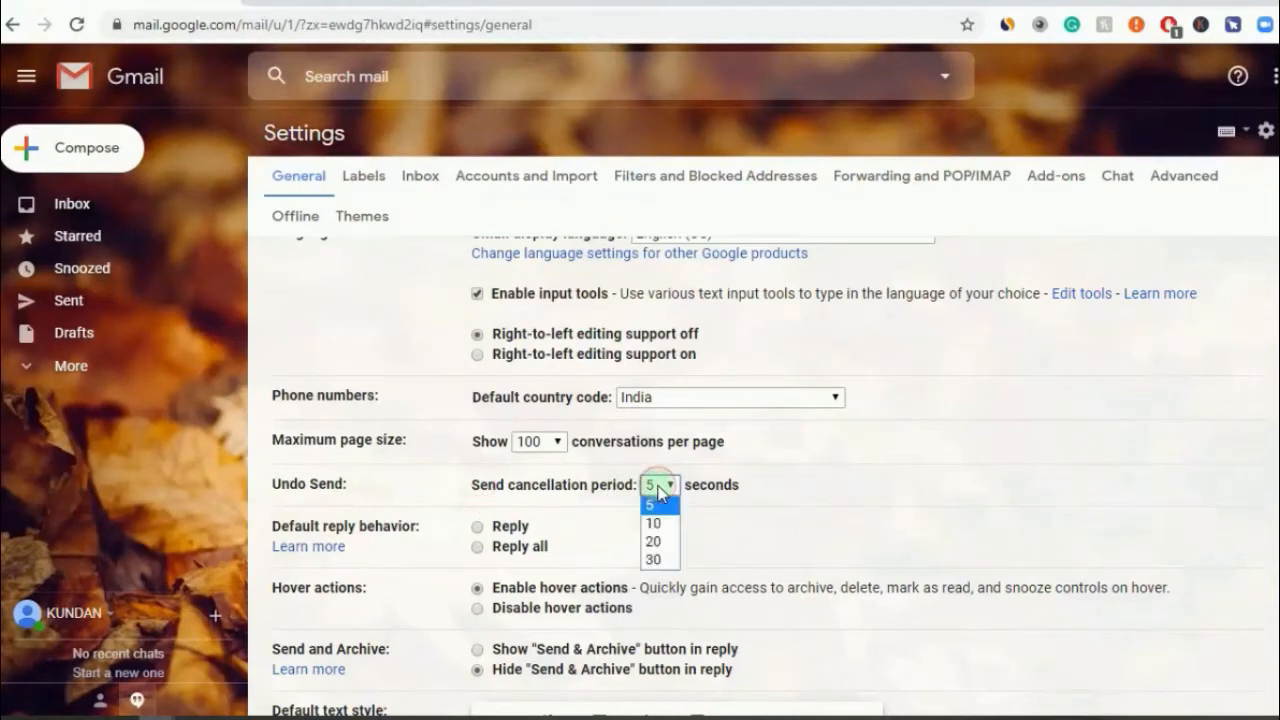
pyautogui.click(659, 560)
pyautogui.click(744, 514)
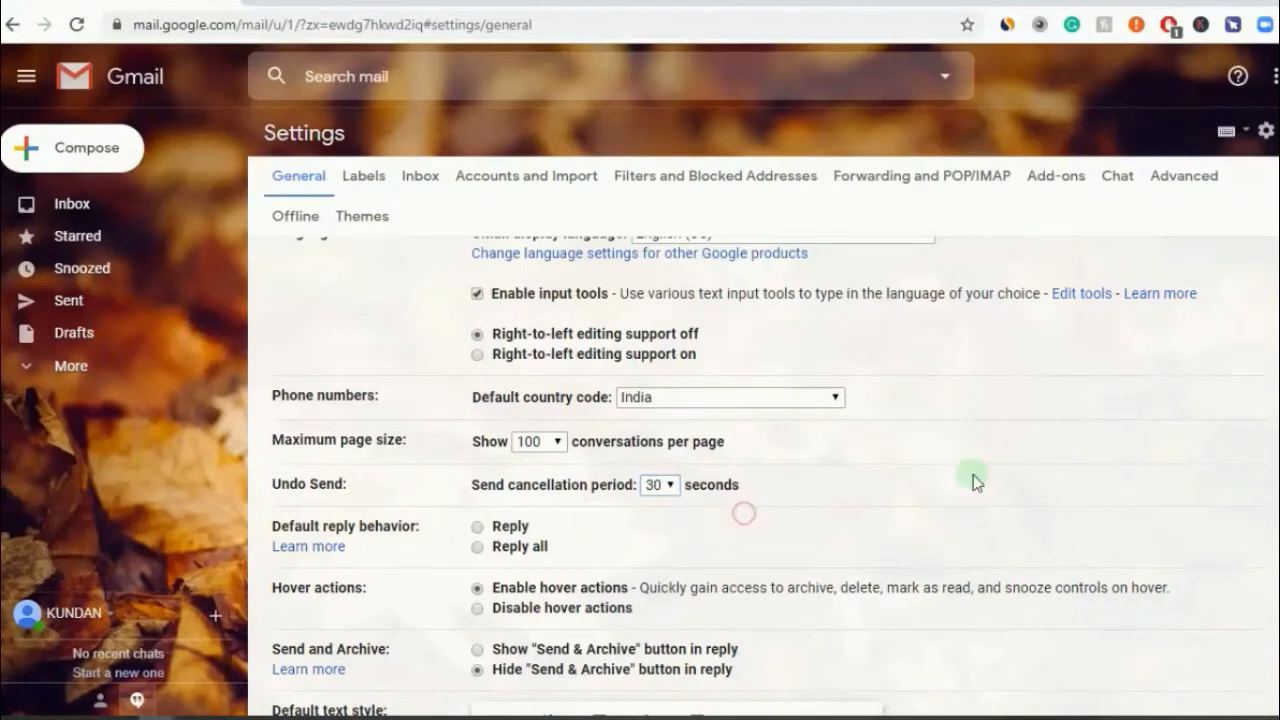
pyautogui.scroll(-15, 760, 478)
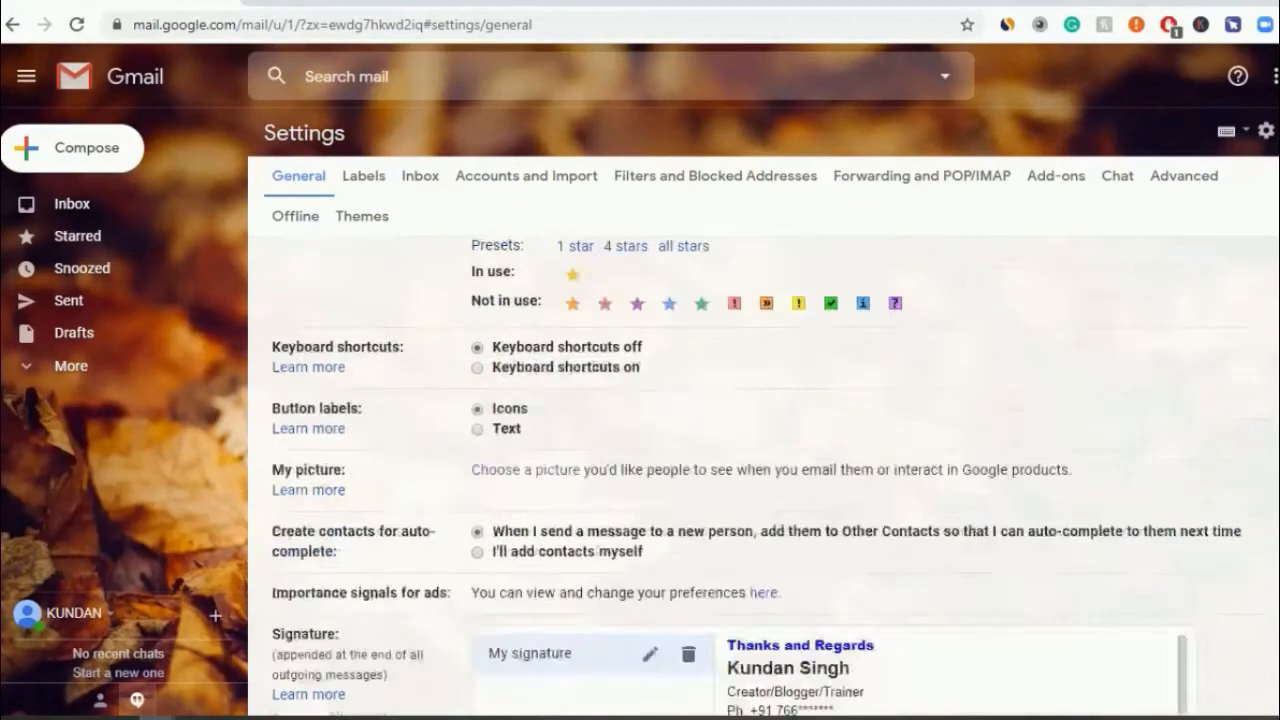
pyautogui.scroll(-2, 760, 478)
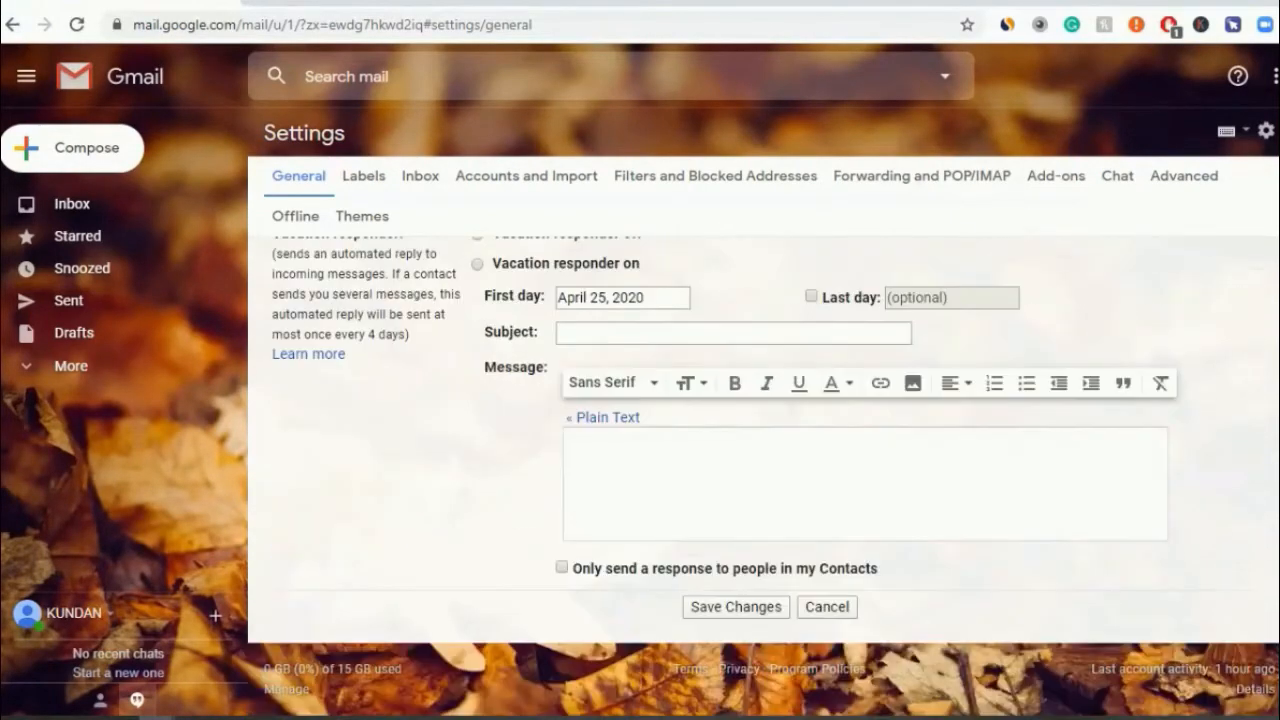
# - Save the General settings, then send a 'hello' test message with signature to a suggested contact
pyautogui.click(766, 608)
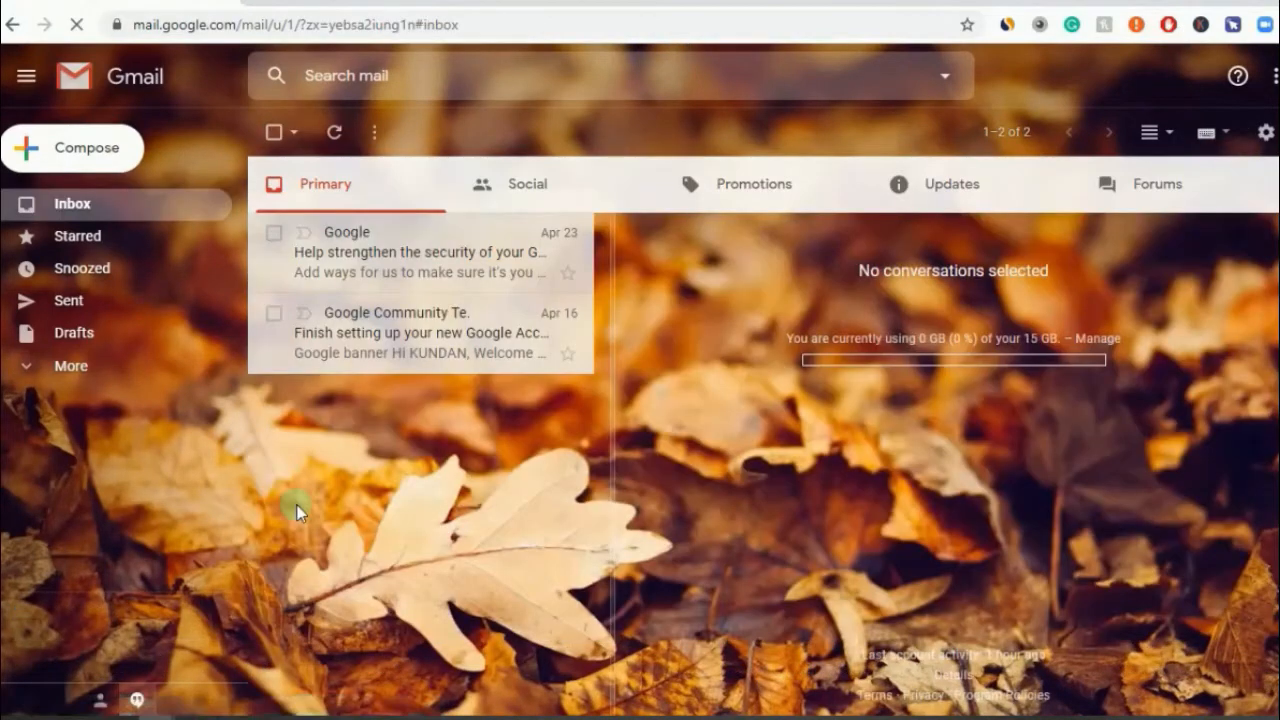
pyautogui.click(101, 158)
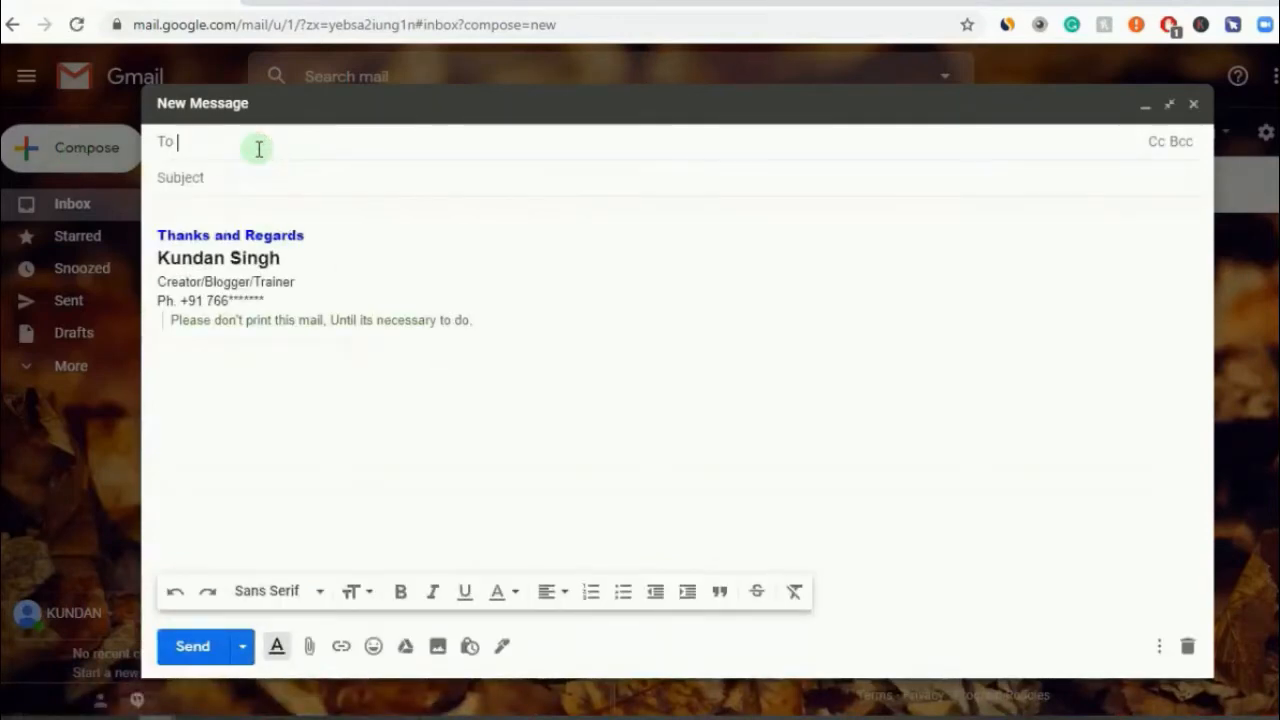
pyautogui.write('ffic')
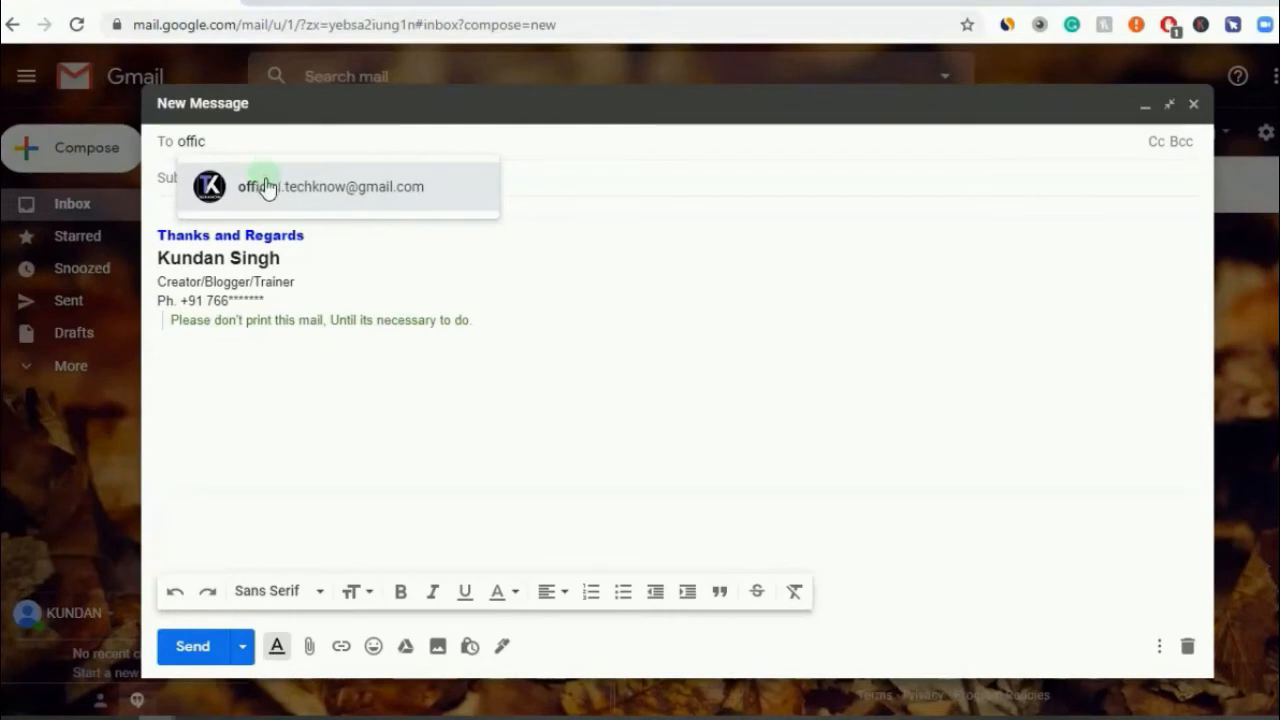
pyautogui.click(266, 186)
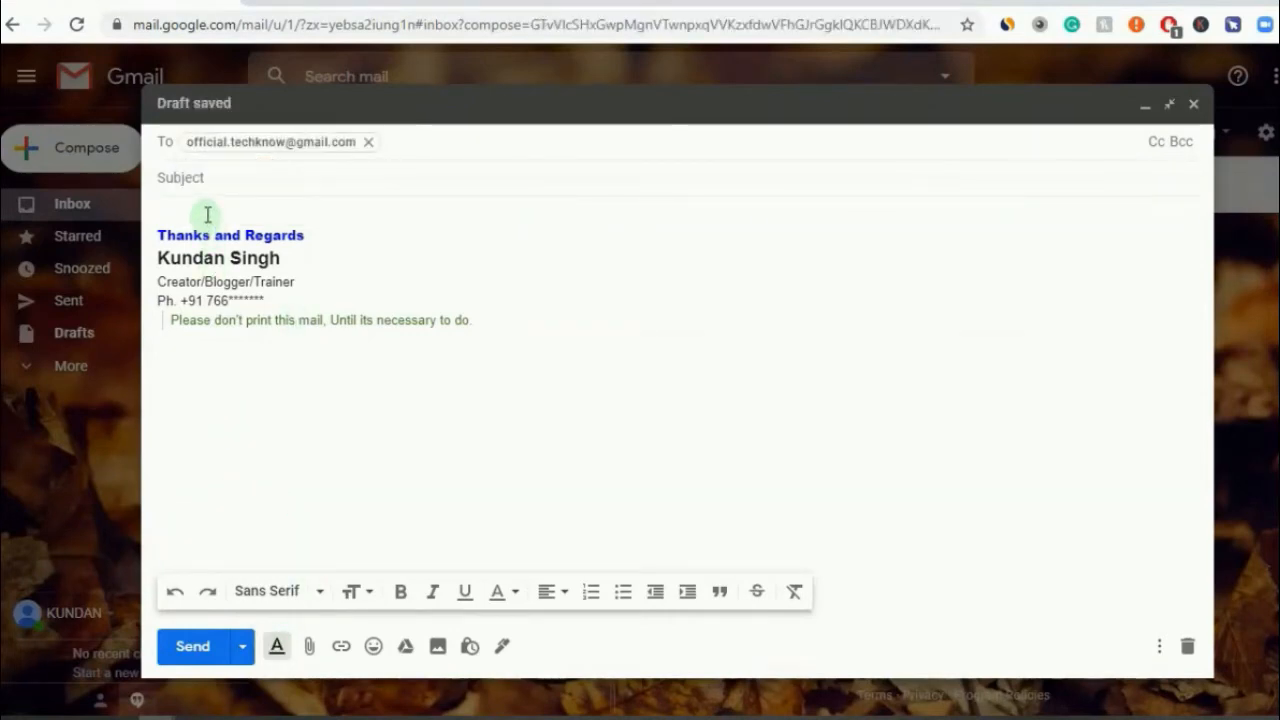
pyautogui.write('h')
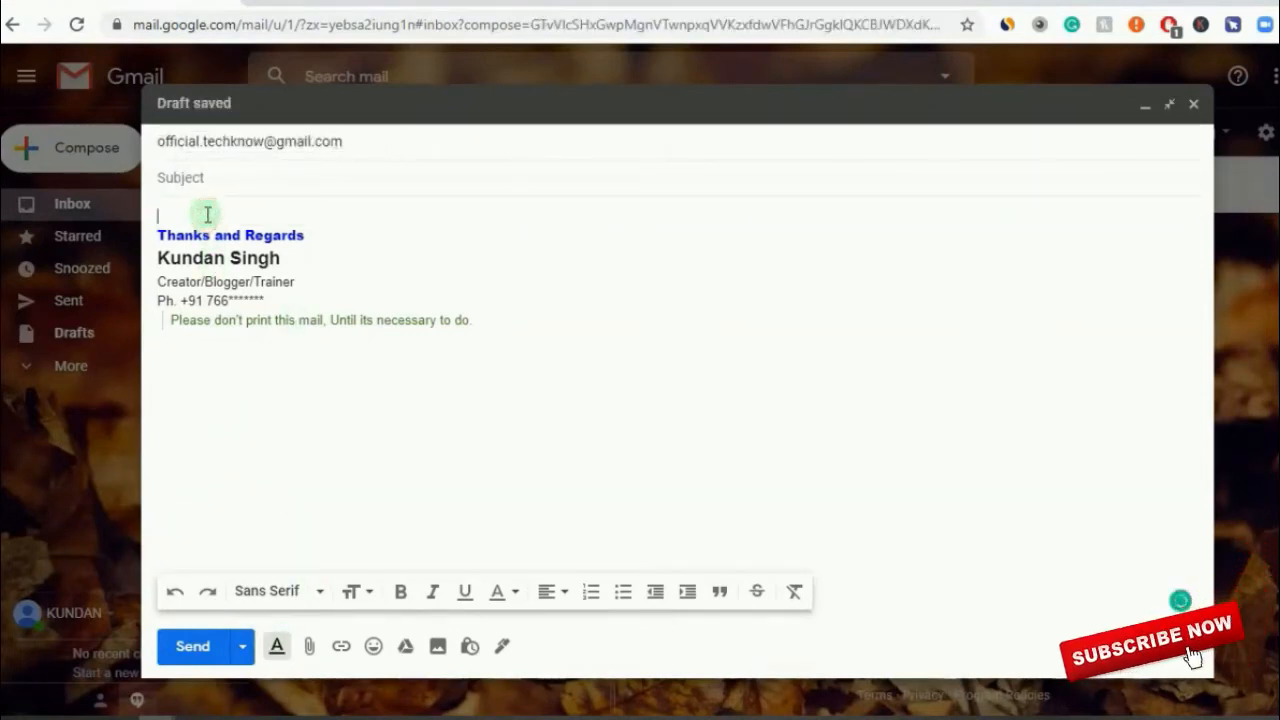
pyautogui.write('ello')
pyautogui.press('Return')
pyautogui.press('Return')
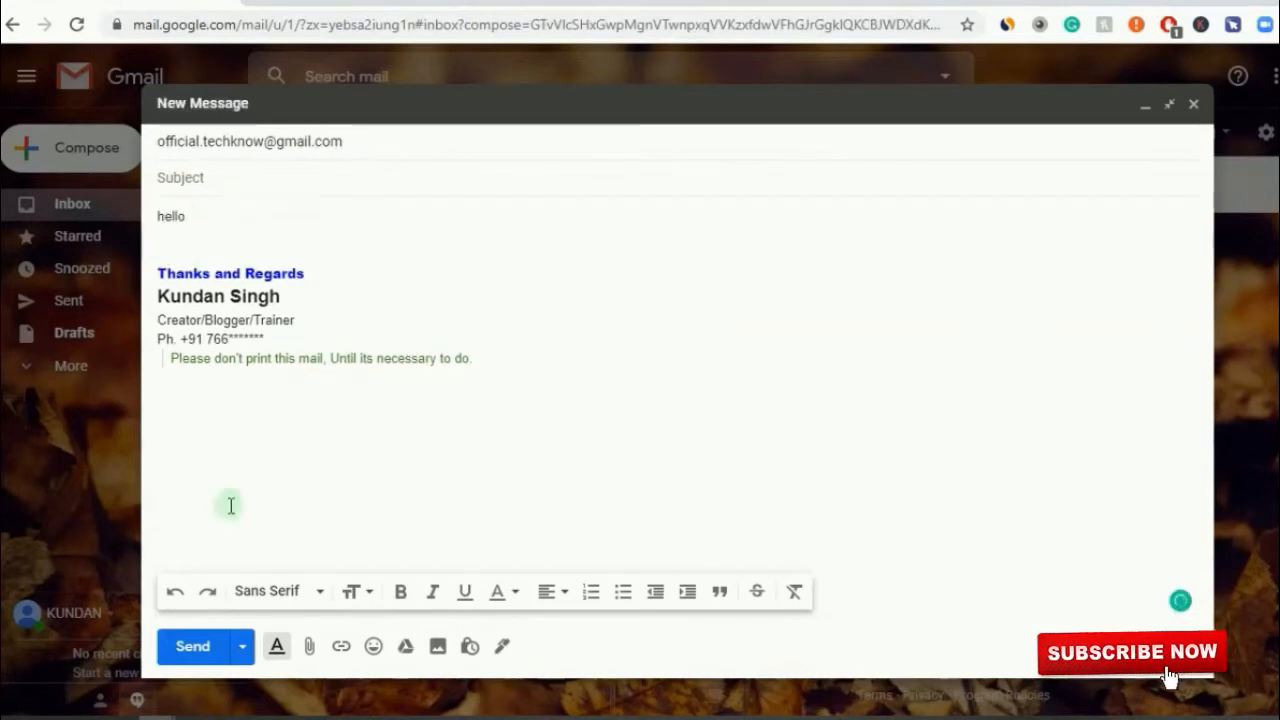
pyautogui.click(196, 644)
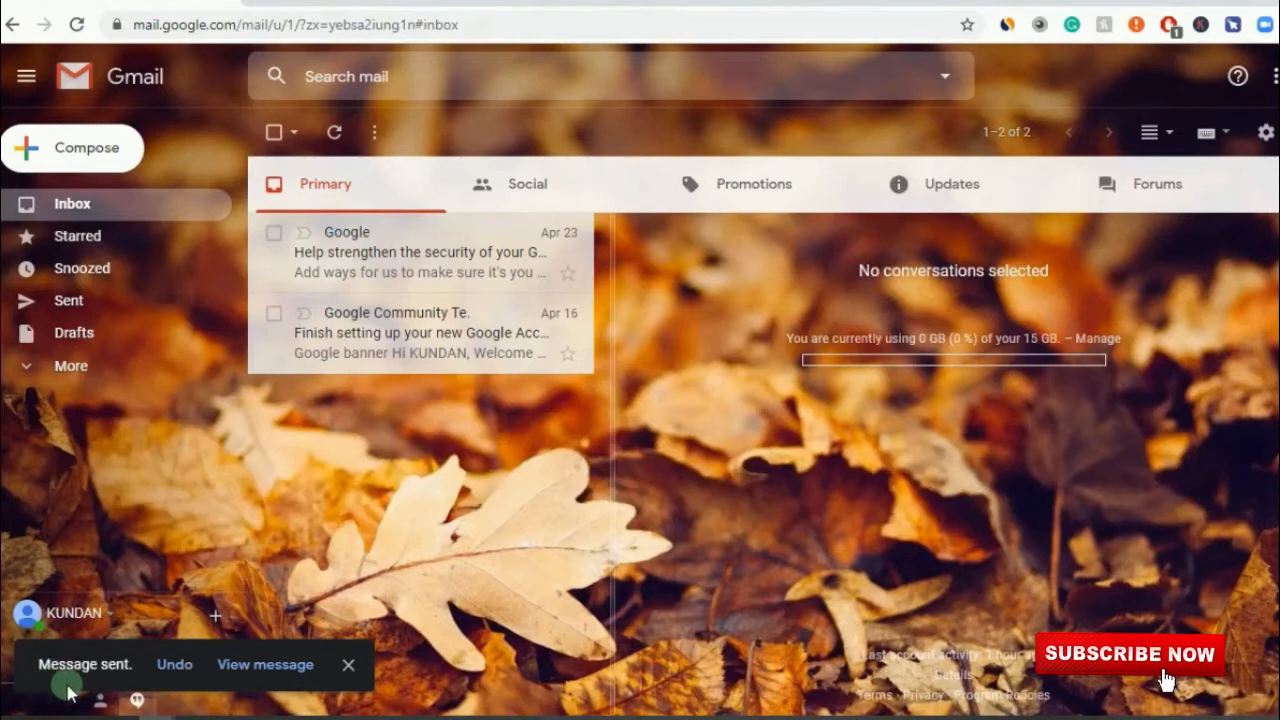
# - Undo the sent 'hello' message and resend it from the reopened compose window
pyautogui.click(175, 665)
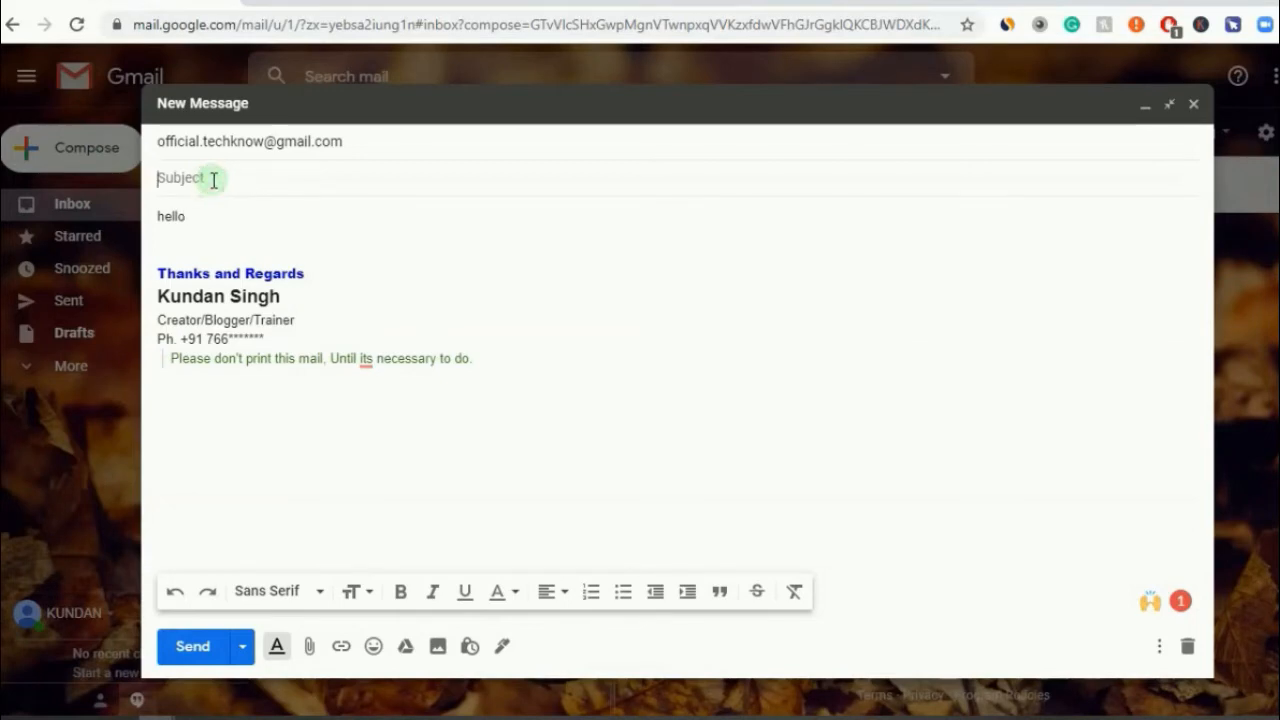
pyautogui.click(187, 648)
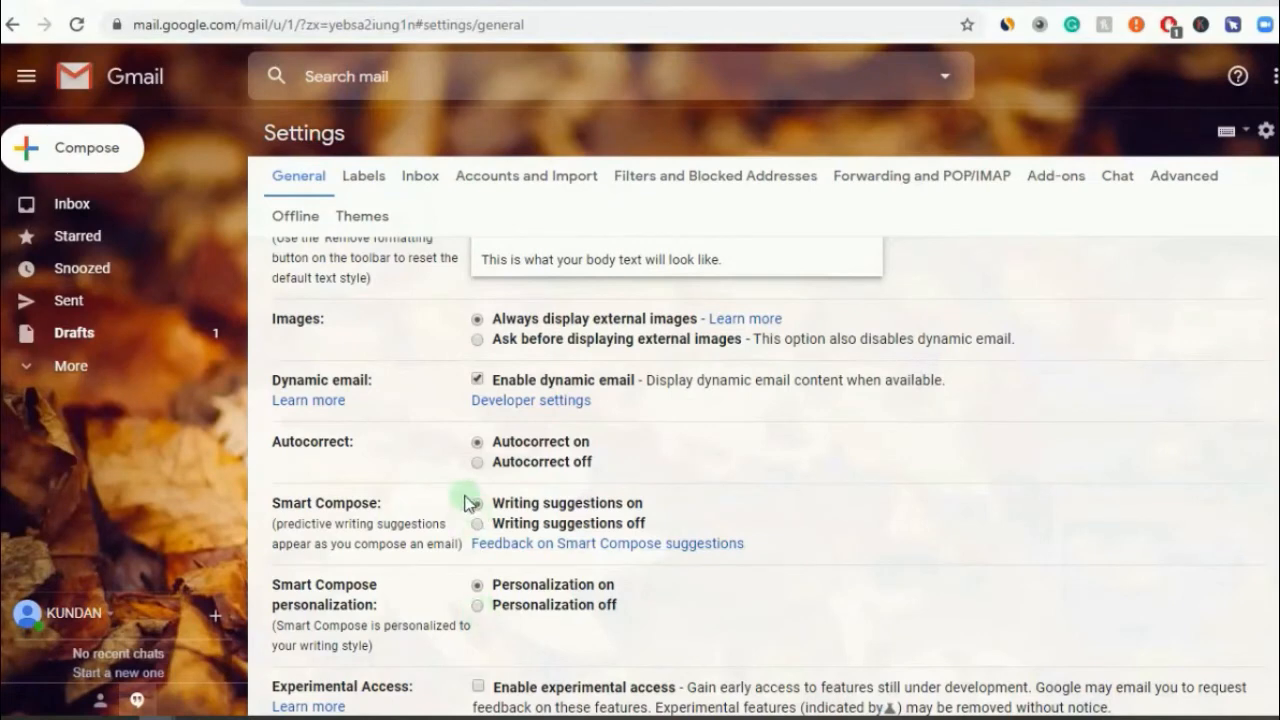
# - Write a new draft reading 'hi, how are you?' using the Smart Compose suggestion, then close it
pyautogui.click(95, 150)
pyautogui.click(183, 211)
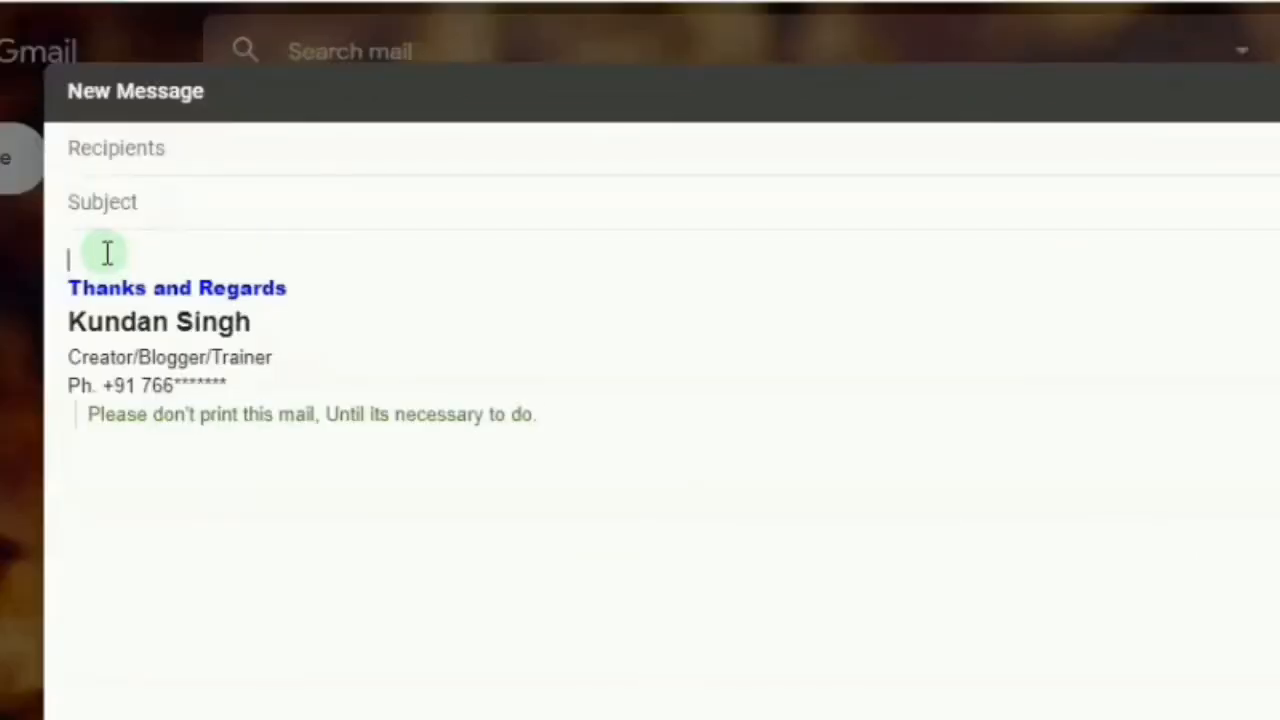
pyautogui.write('hi,')
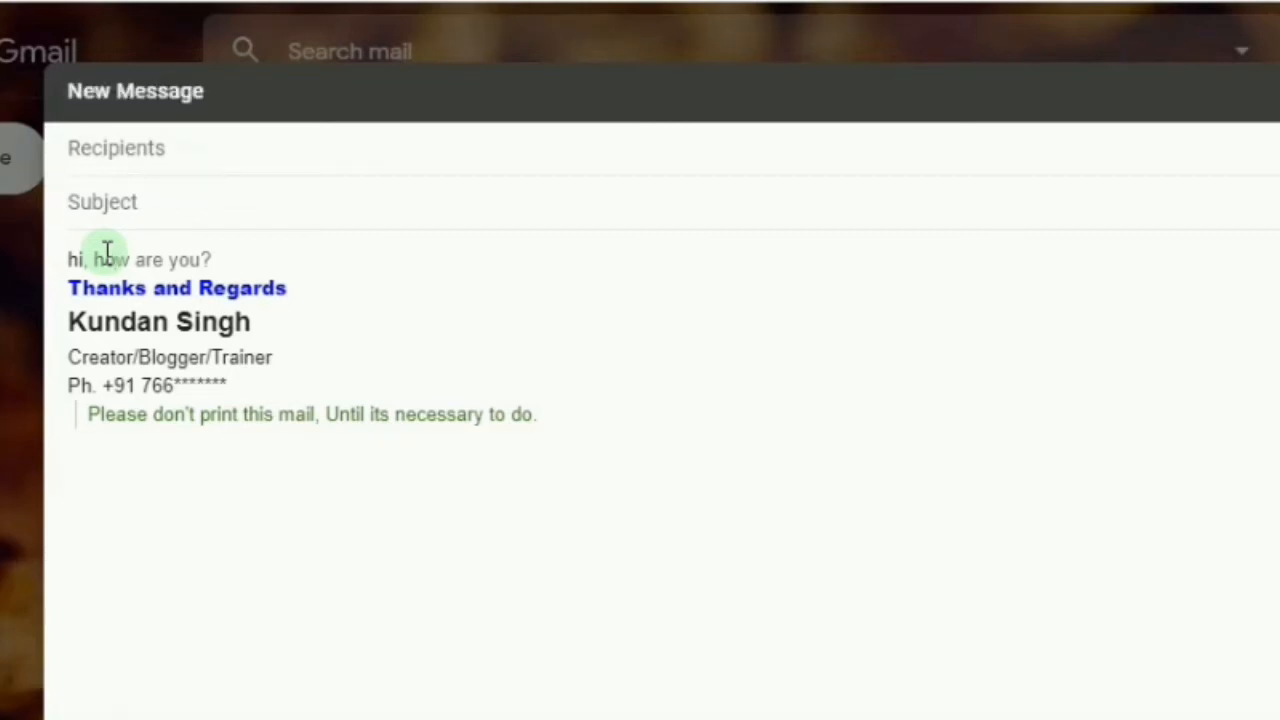
pyautogui.press('Tab')
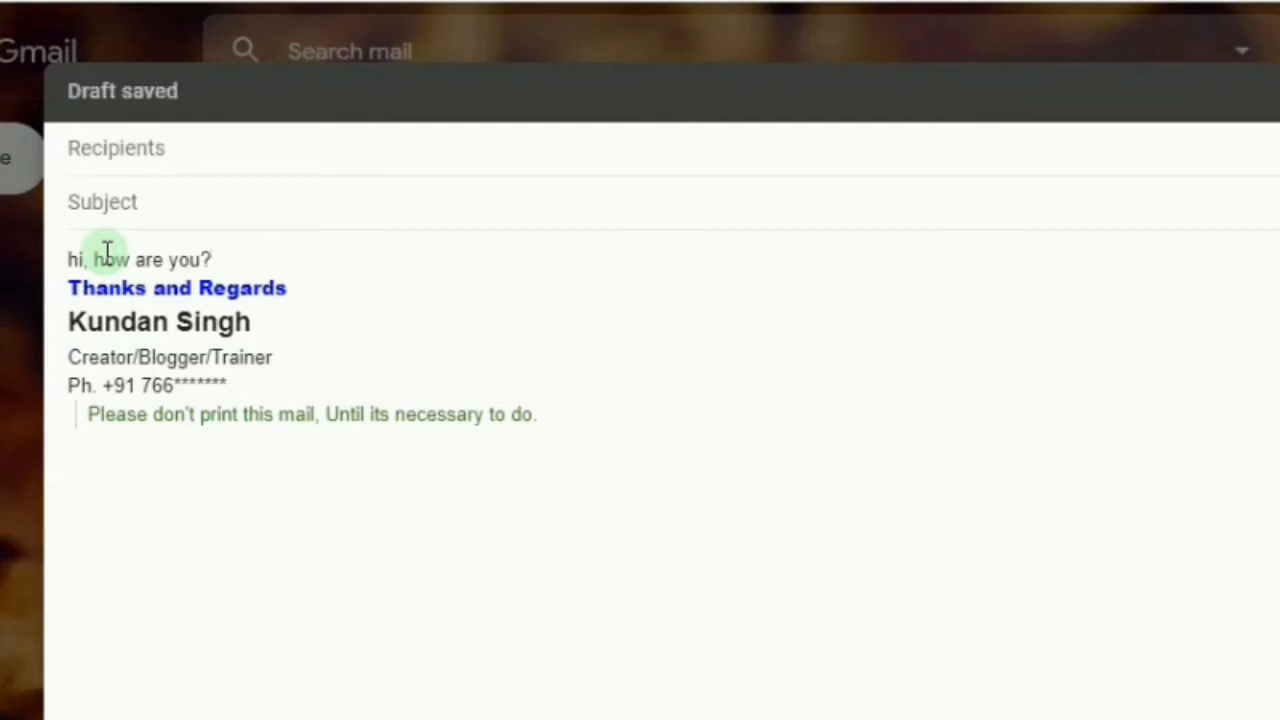
pyautogui.press('Return')
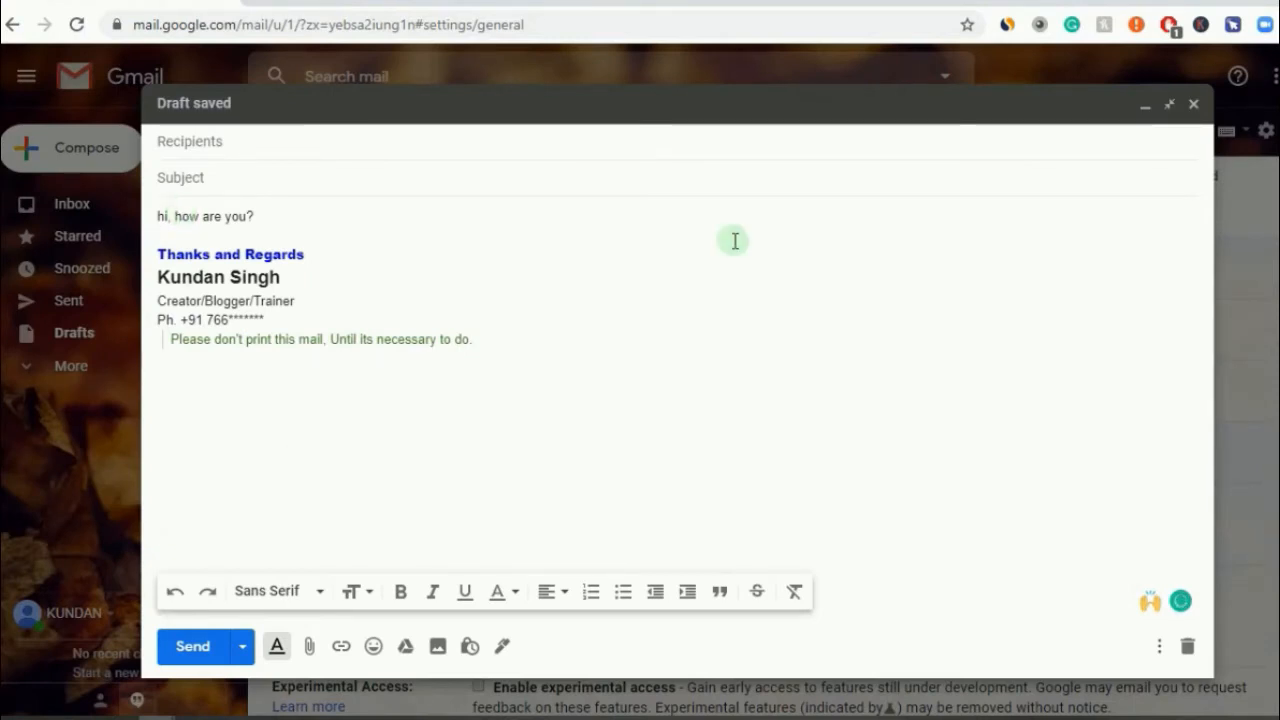
pyautogui.click(1189, 105)
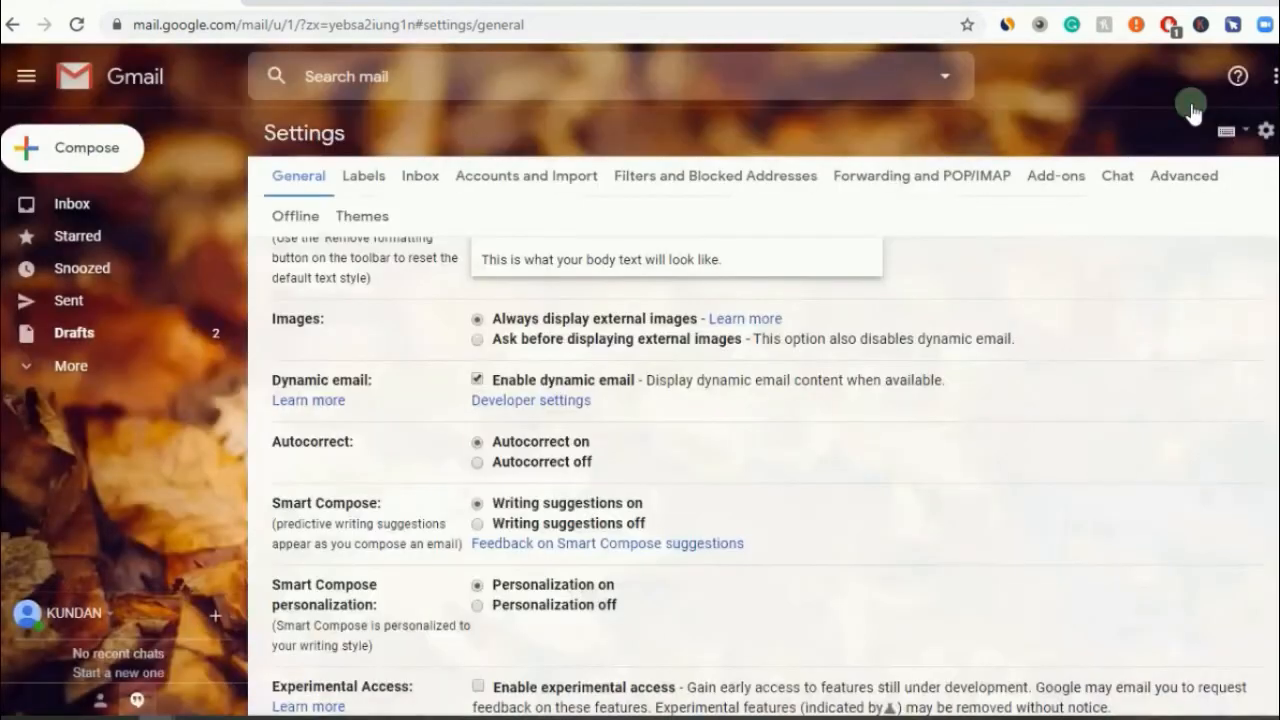
# - Scroll down to the Signature section and click into the signature editor
pyautogui.scroll(-10, 1246, 289)
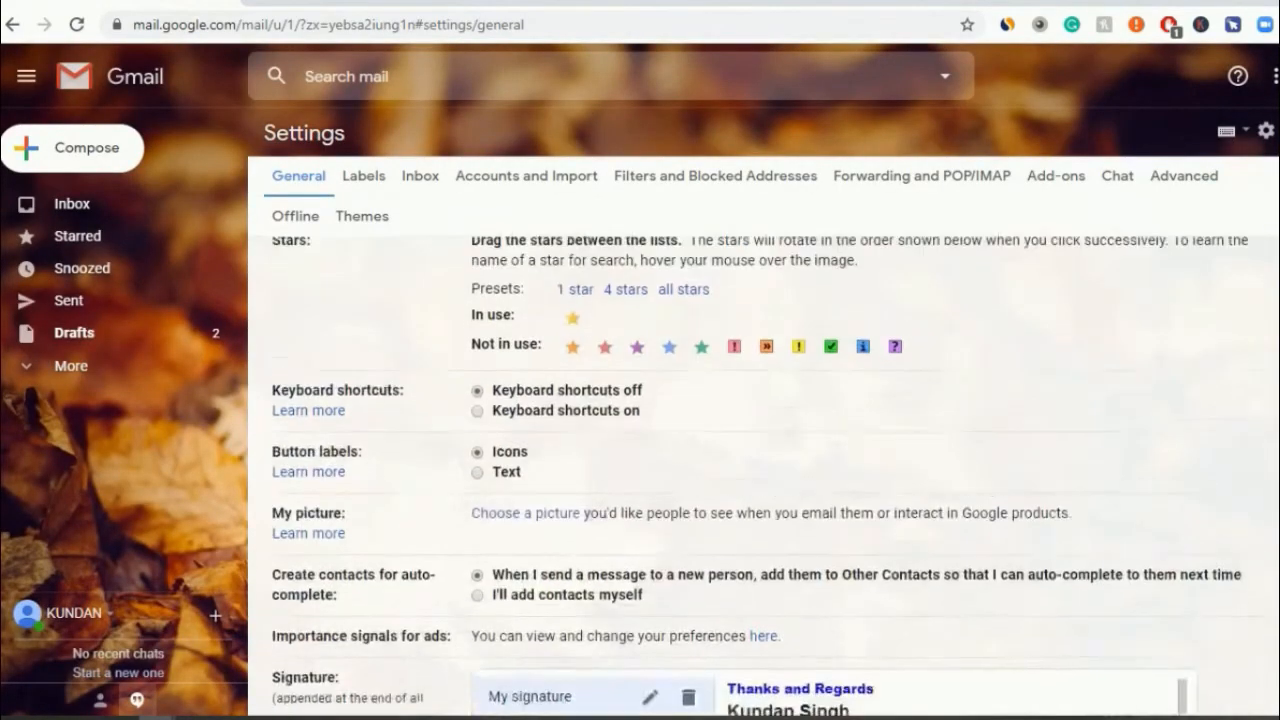
pyautogui.scroll(-2, 758, 478)
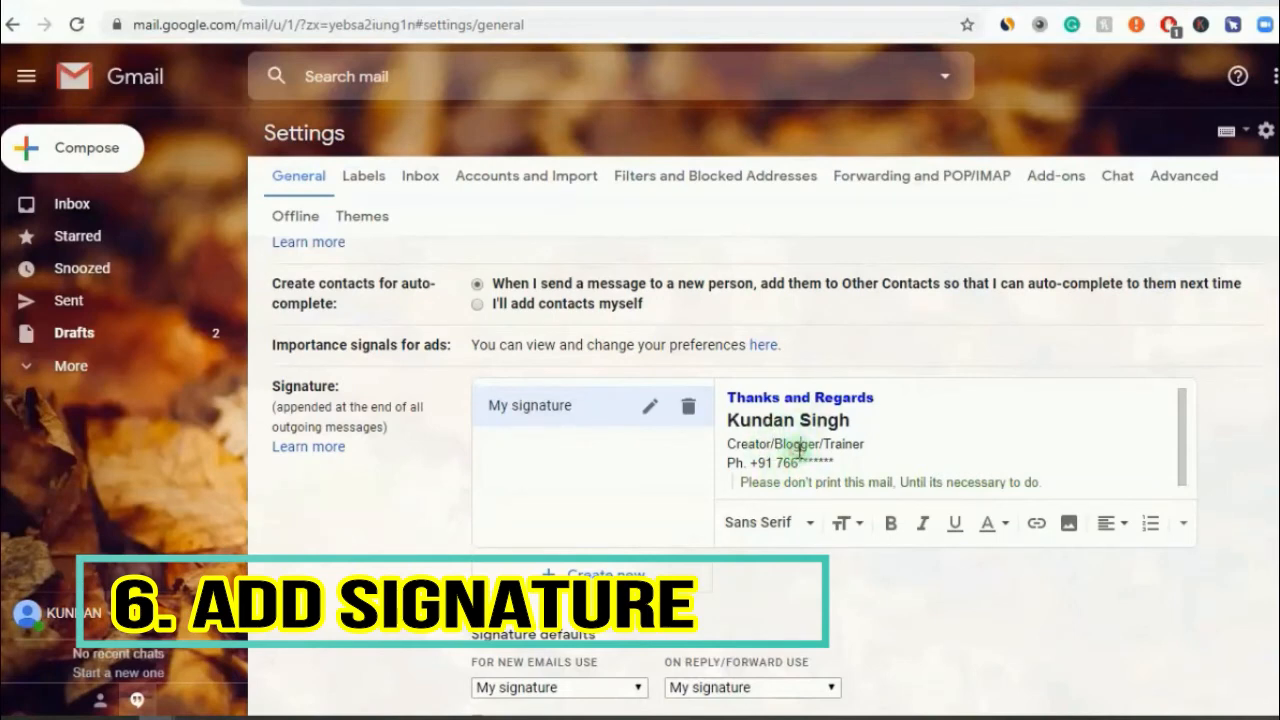
pyautogui.click(846, 445)
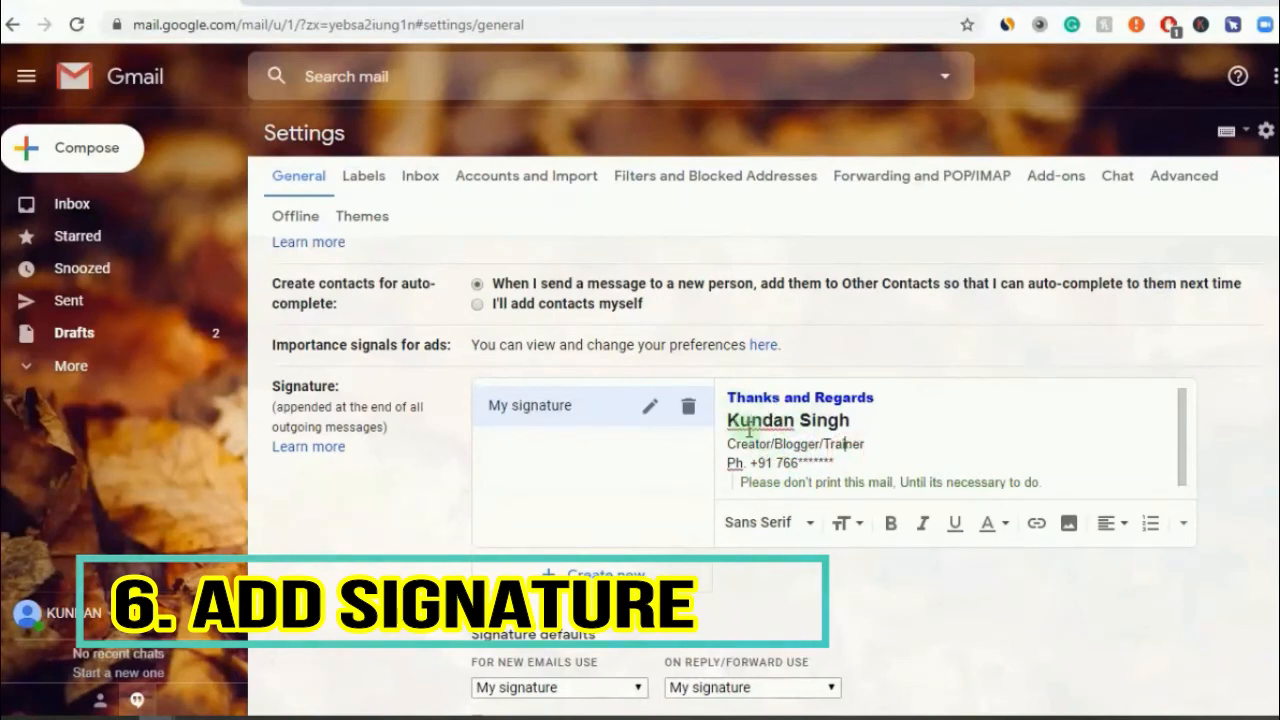
# - Check the signature in a new message, then in a reply to the Google security email
pyautogui.click(60, 145)
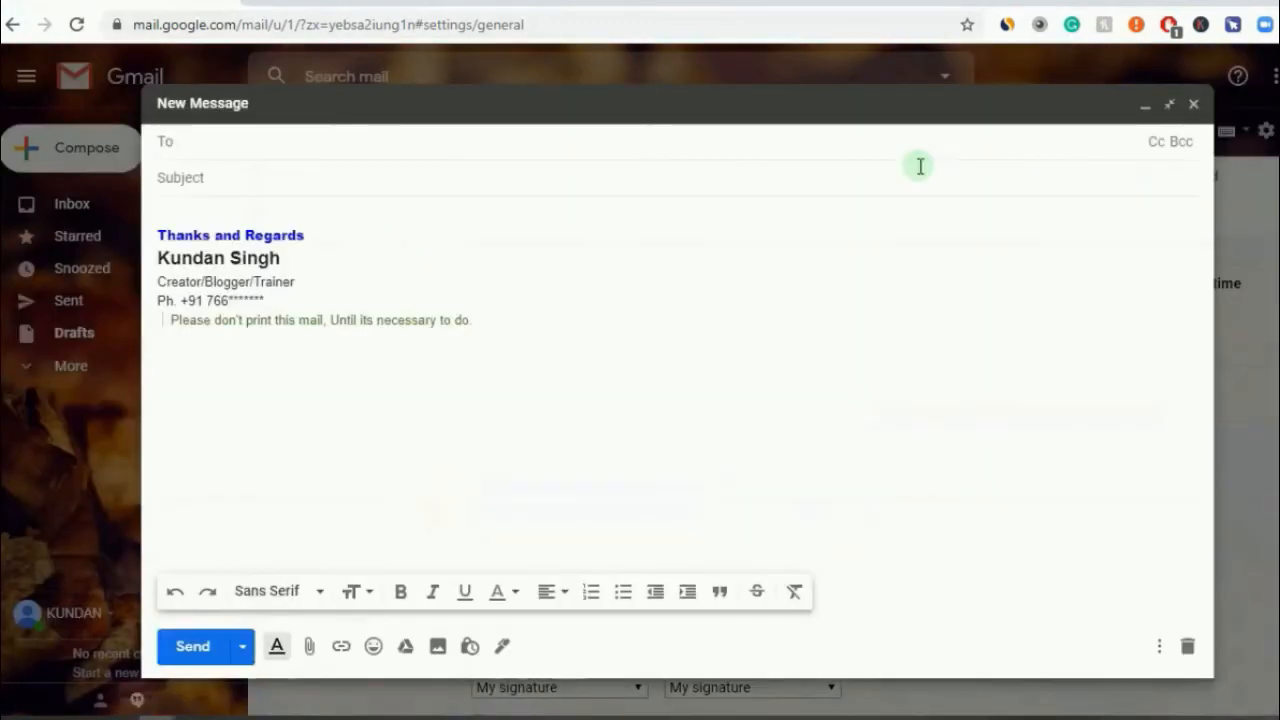
pyautogui.click(1193, 104)
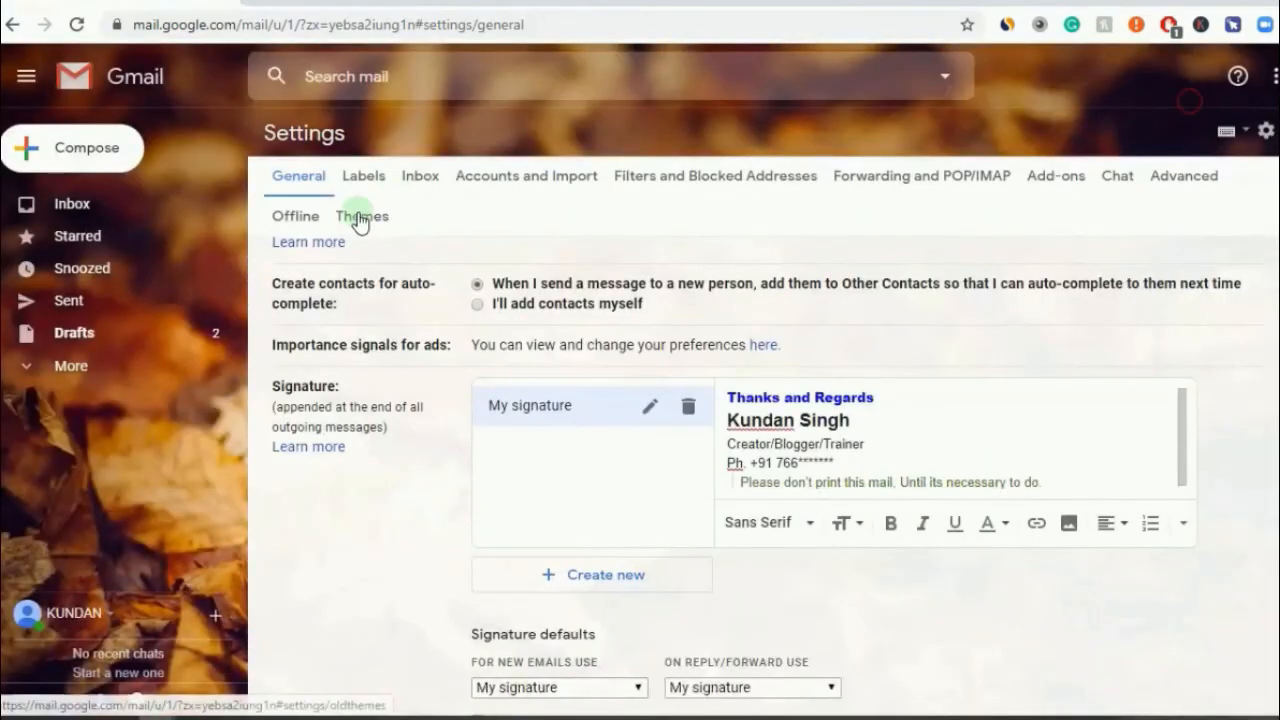
pyautogui.click(165, 203)
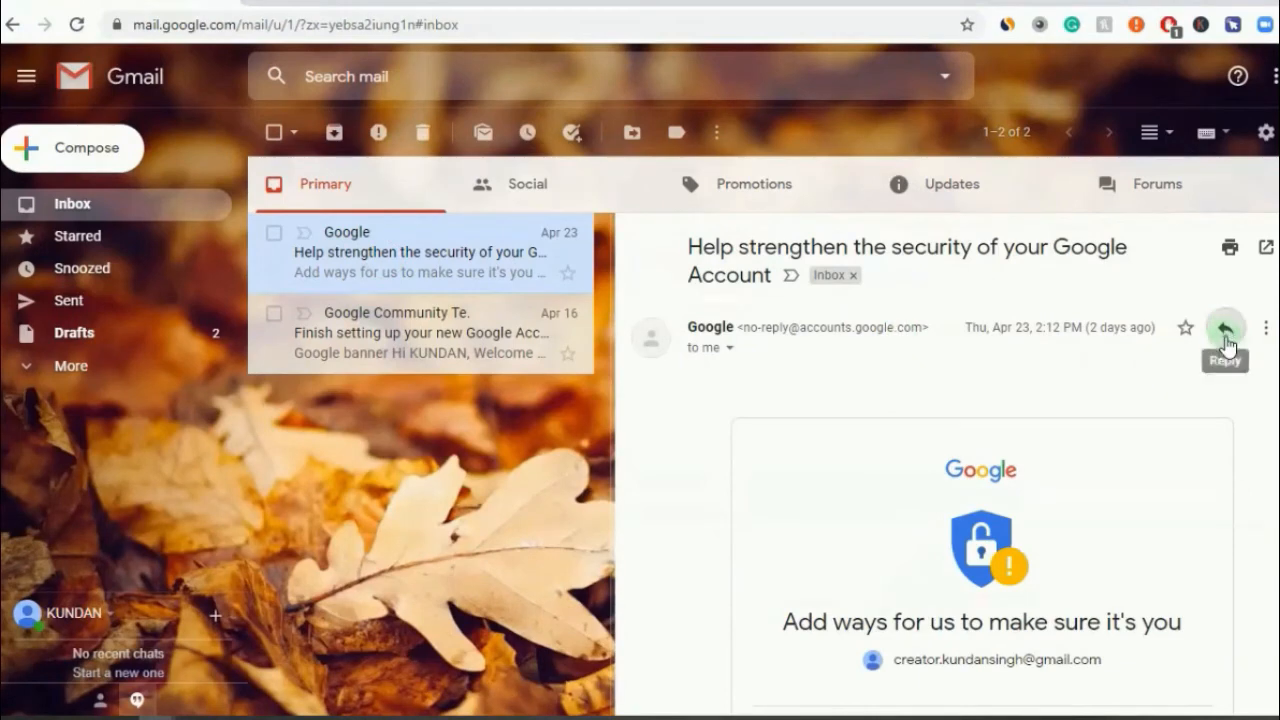
pyautogui.click(1225, 333)
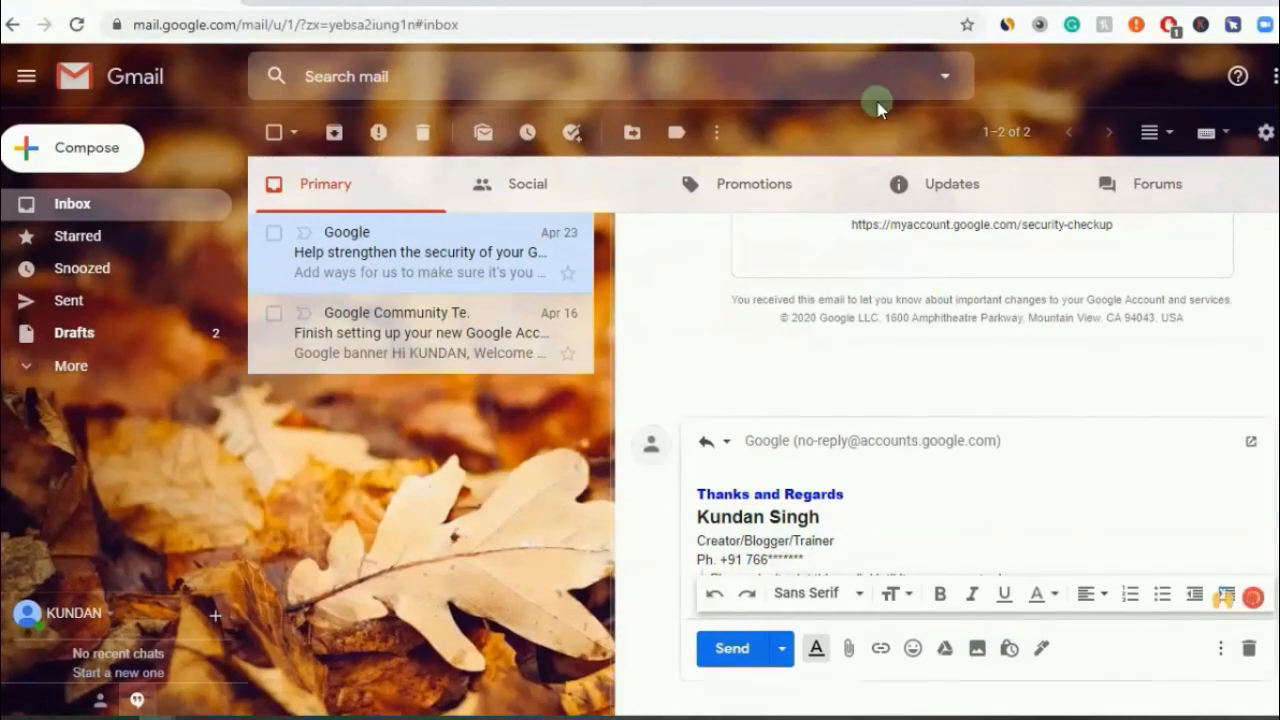
# - Go from the gear menu to full Settings and show the Forwarding and POP/IMAP tab
pyautogui.click(1265, 133)
pyautogui.click(1127, 255)
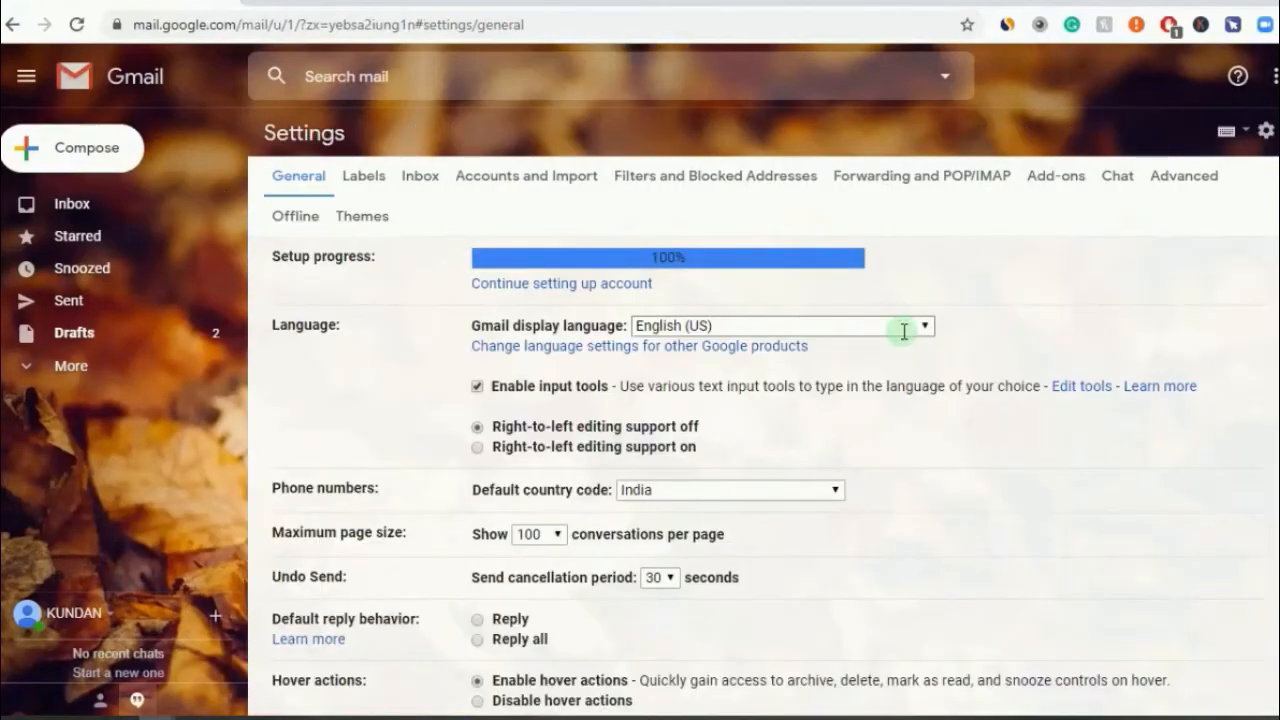
pyautogui.click(922, 175)
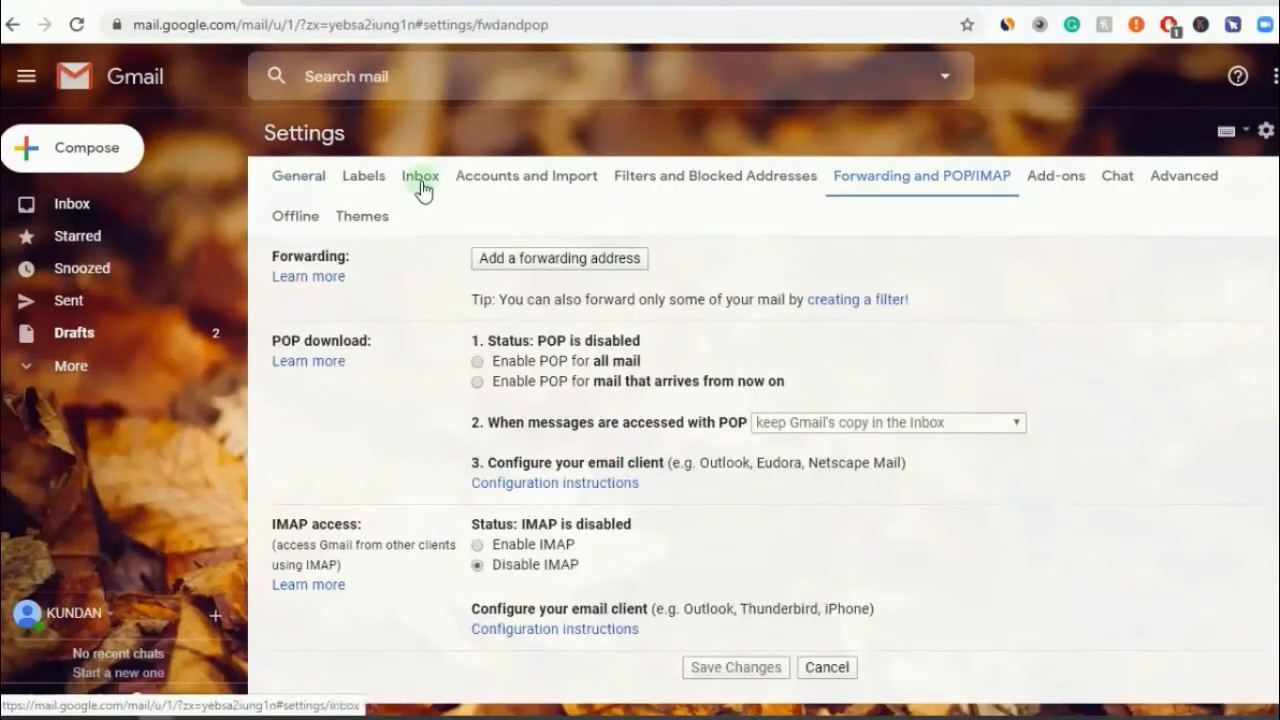
pyautogui.click(306, 176)
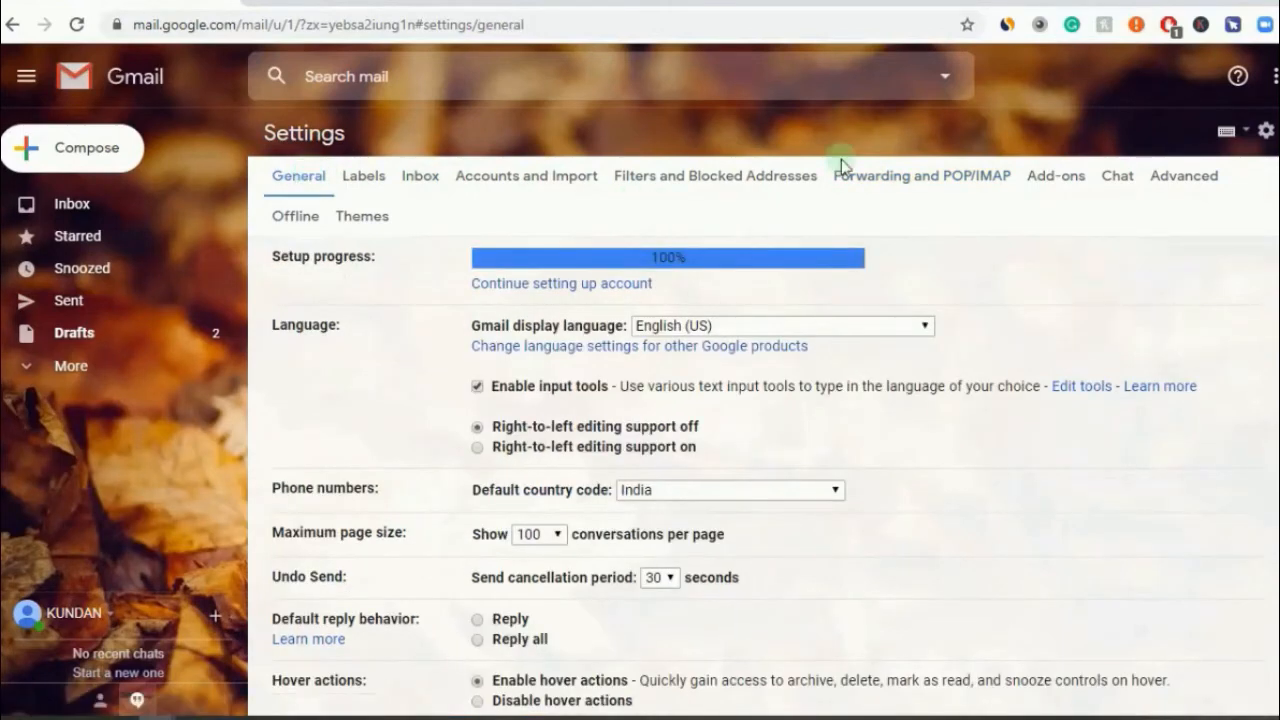
pyautogui.click(955, 180)
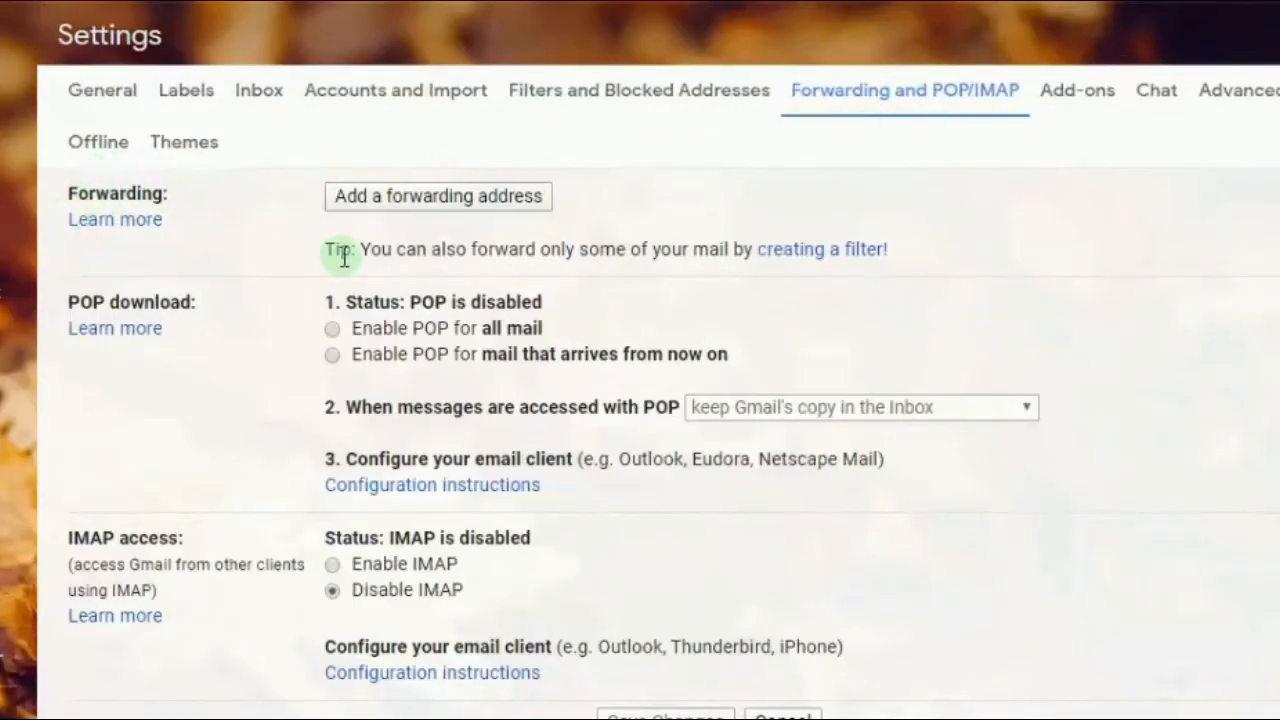
# - Add the other account's email address as a forwarding address and proceed in the confirmation popup
pyautogui.click(457, 196)
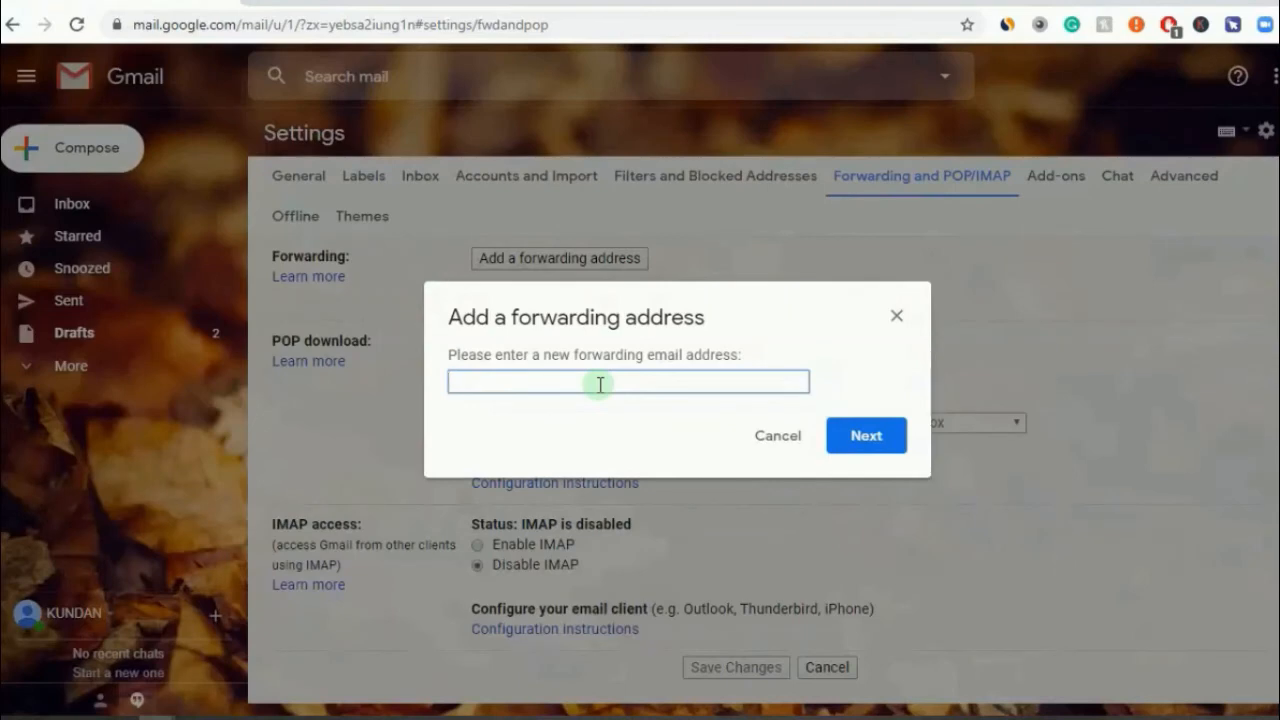
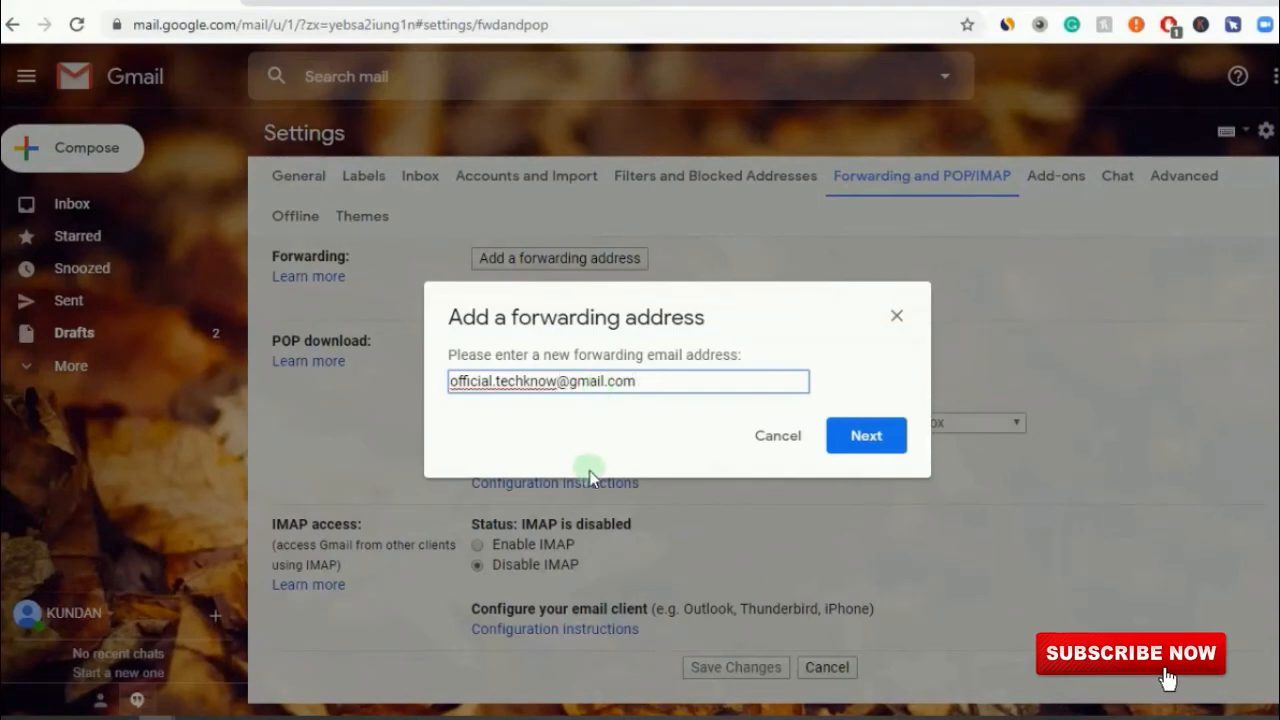
pyautogui.click(858, 438)
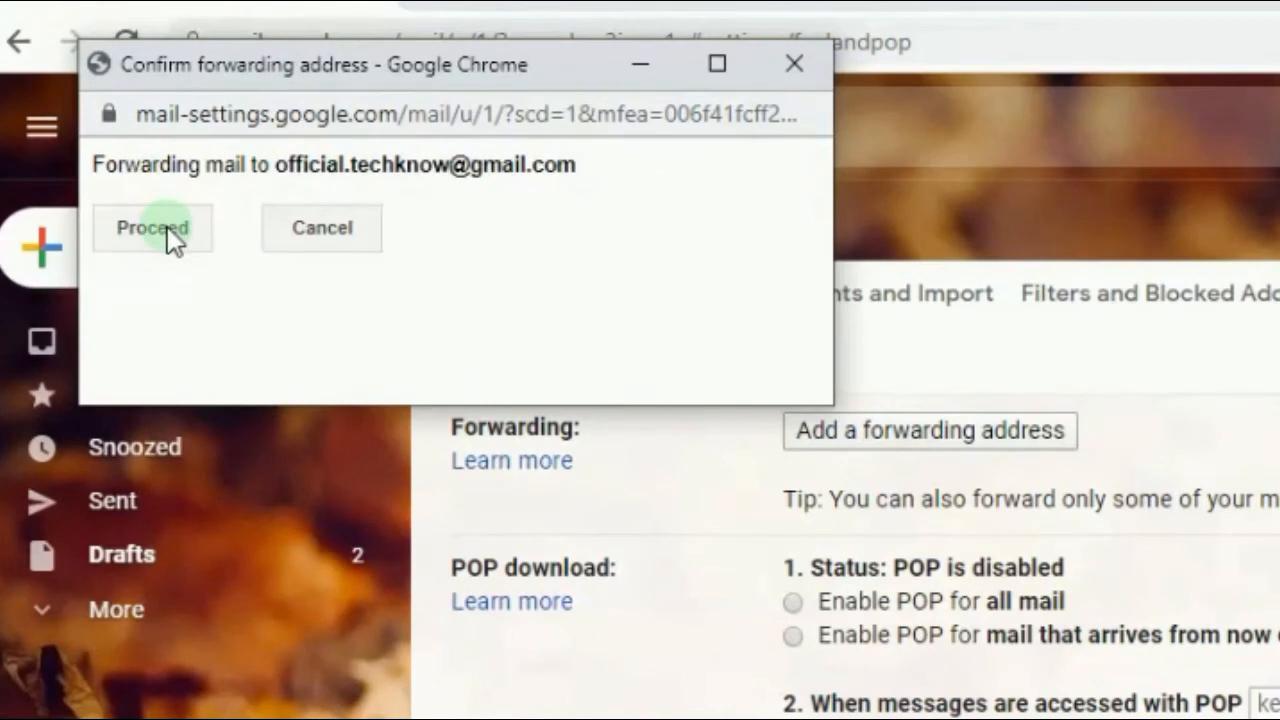
pyautogui.click(168, 230)
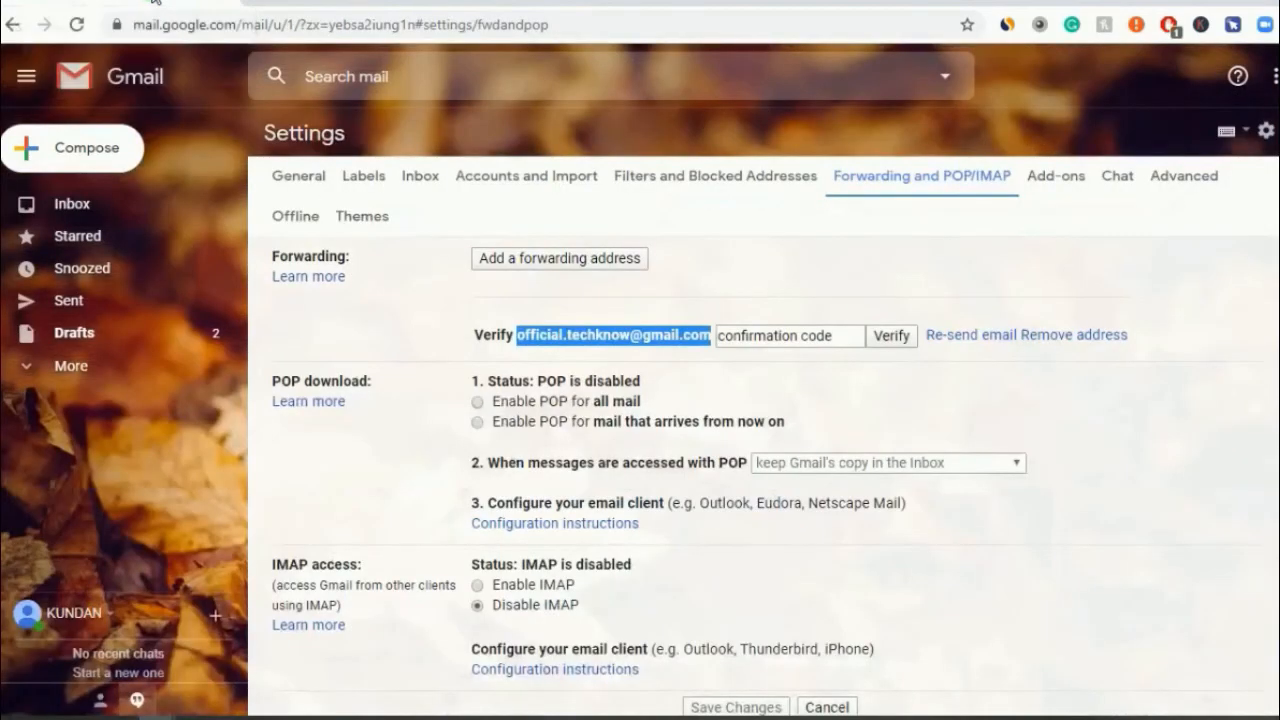
# - Copy the confirmation code from the confirmation email in the other account
pyautogui.click(660, 338)
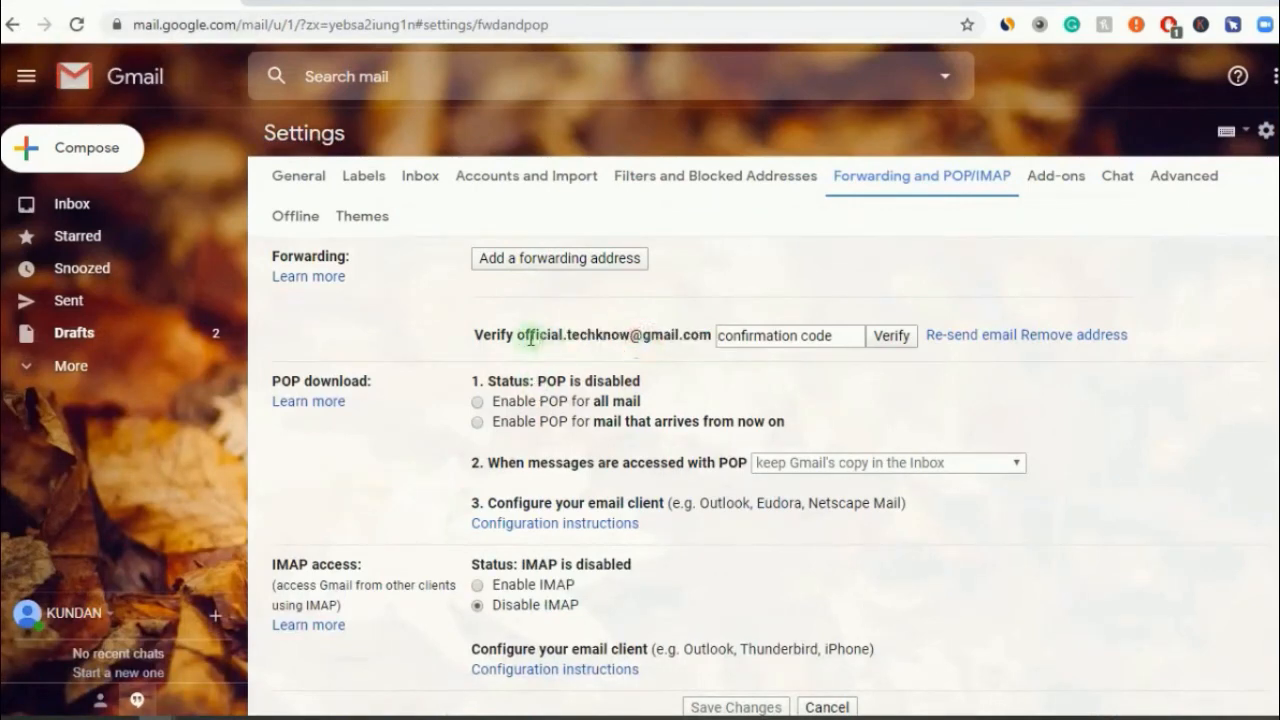
pyautogui.click(386, 3)
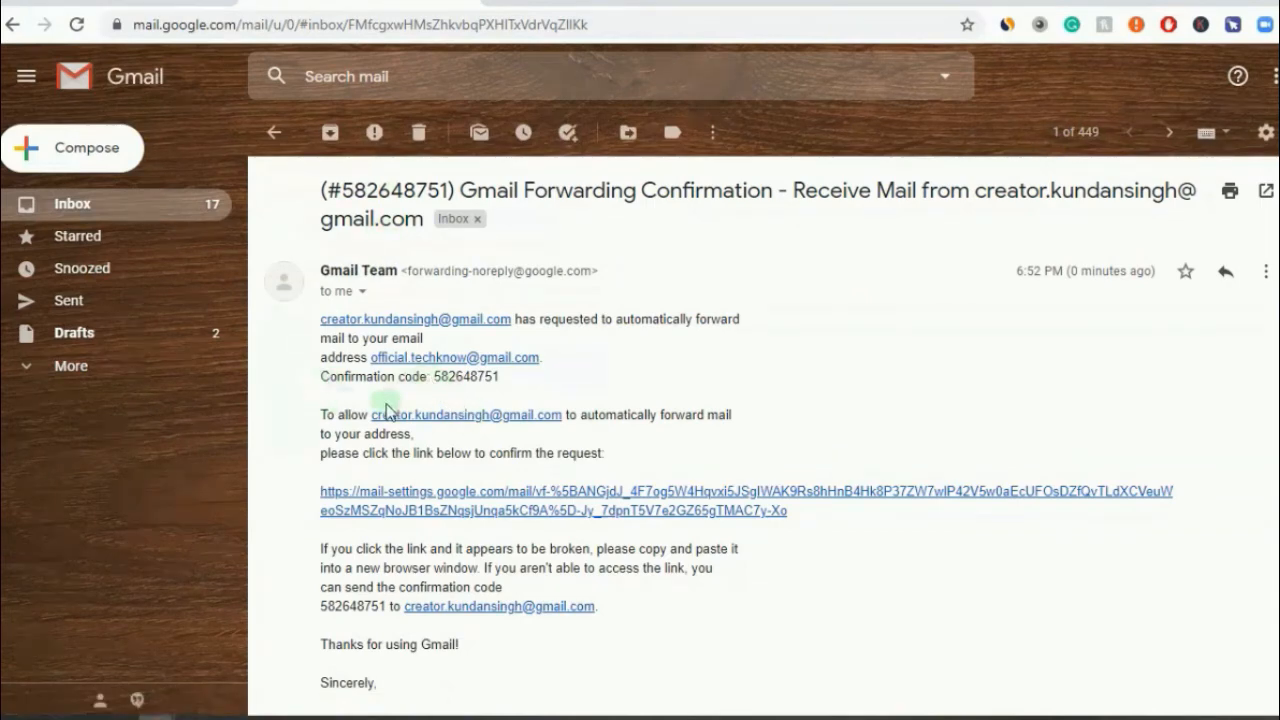
pyautogui.tripleClick(435, 376)
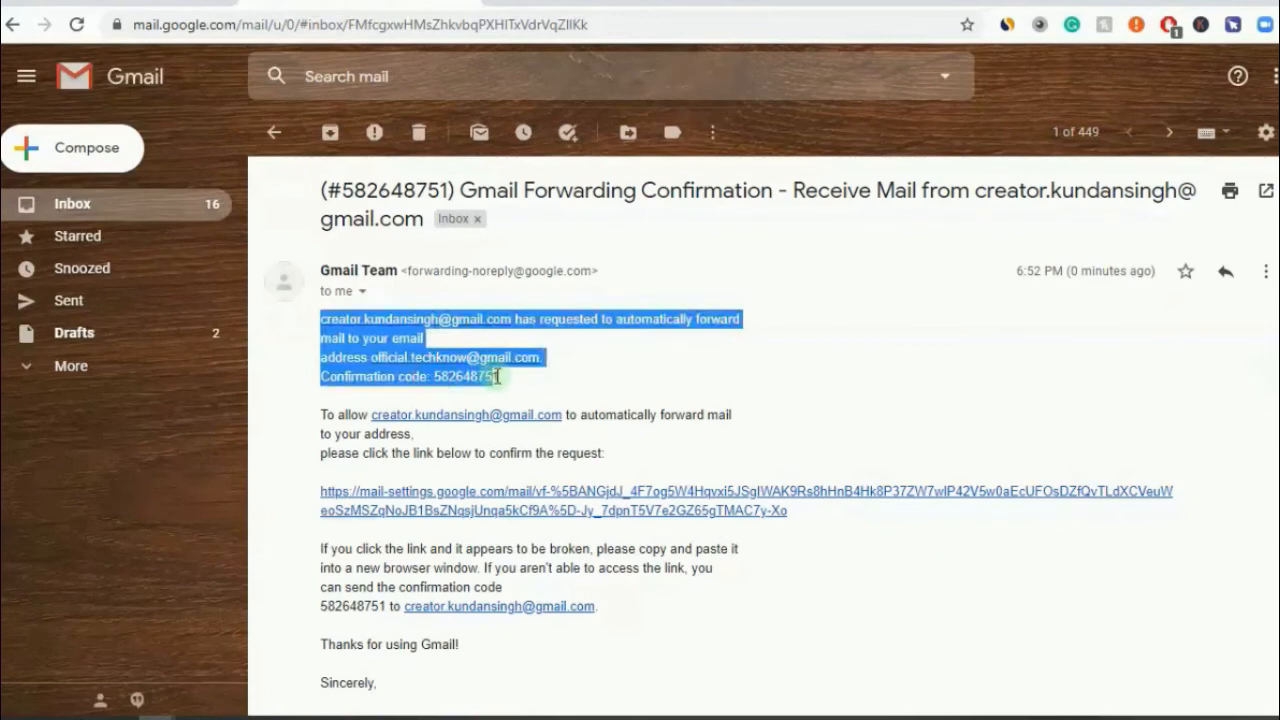
pyautogui.moveTo(499, 376); pyautogui.dragTo(437, 378)
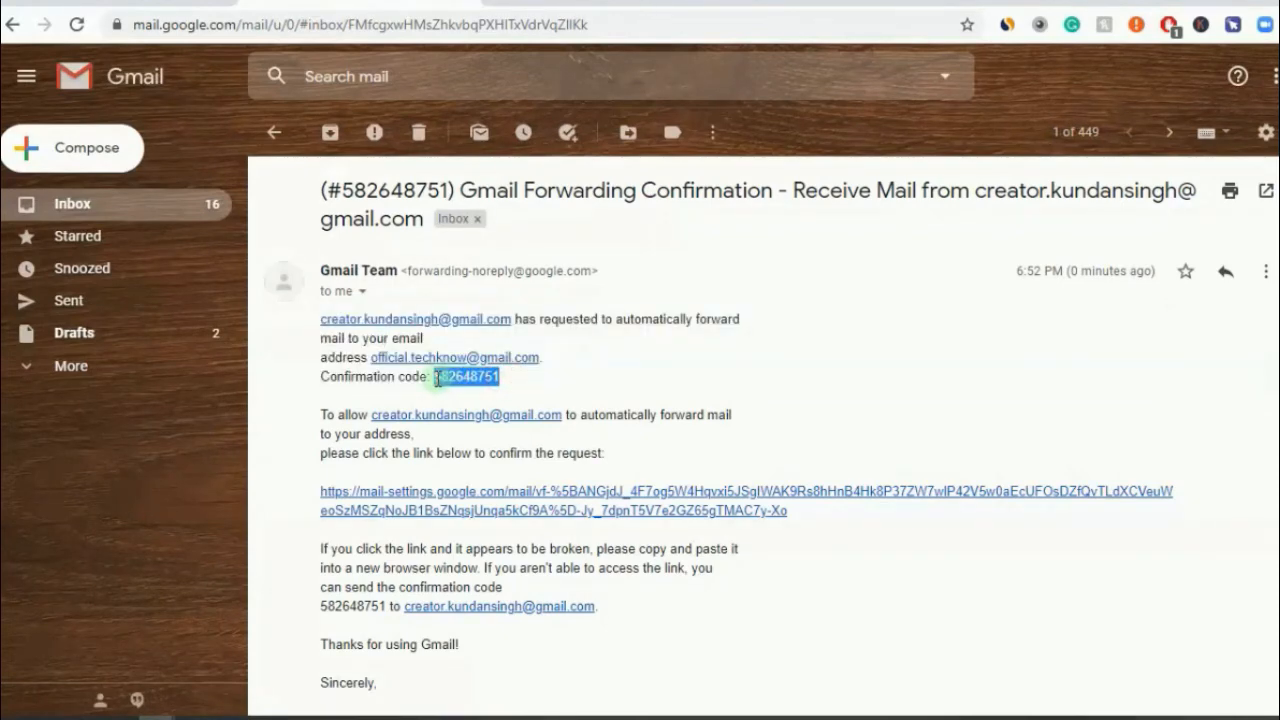
pyautogui.rightClick(444, 378)
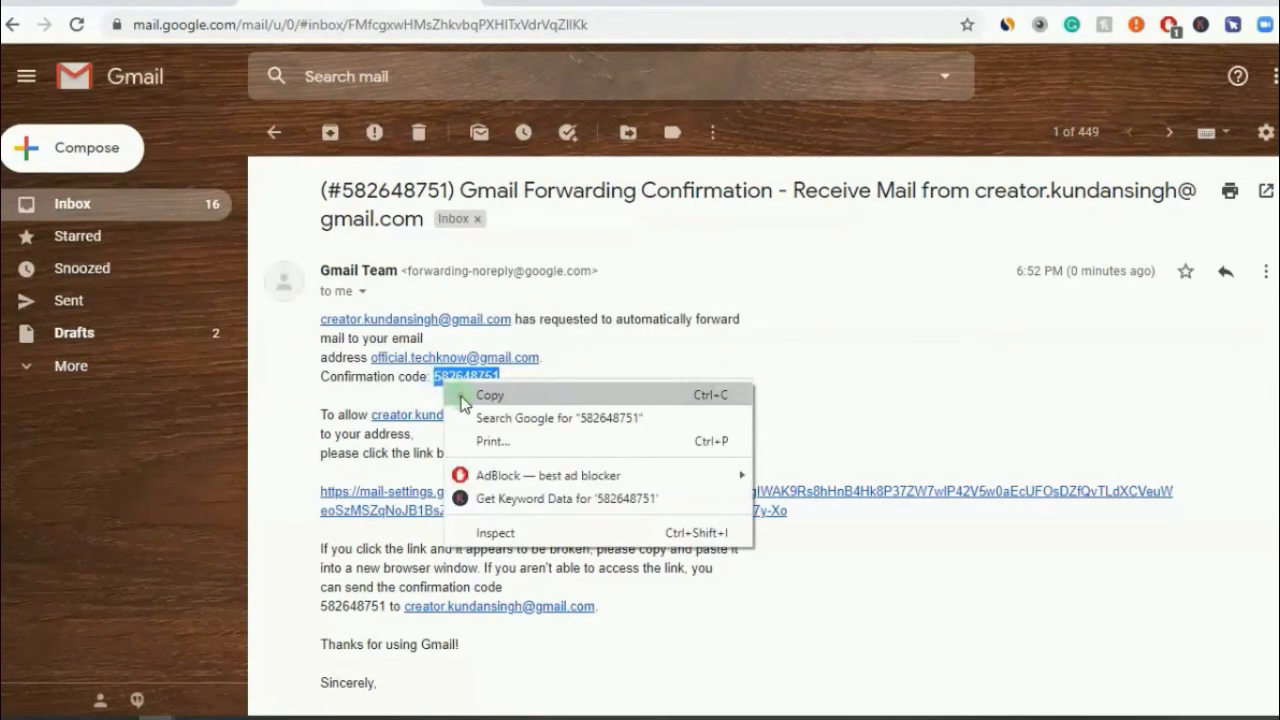
pyautogui.click(457, 394)
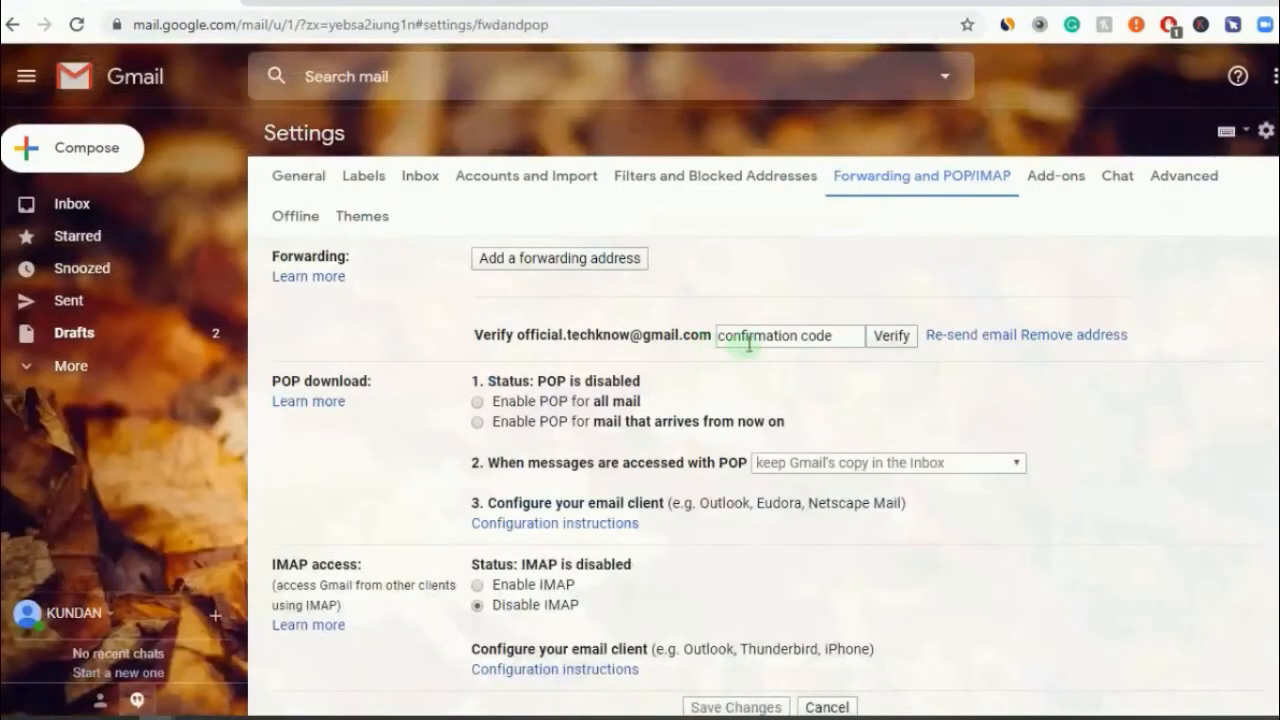
# - Paste the confirmation code into the forwarding settings and verify the address
pyautogui.click(748, 338)
pyautogui.rightClick(748, 340)
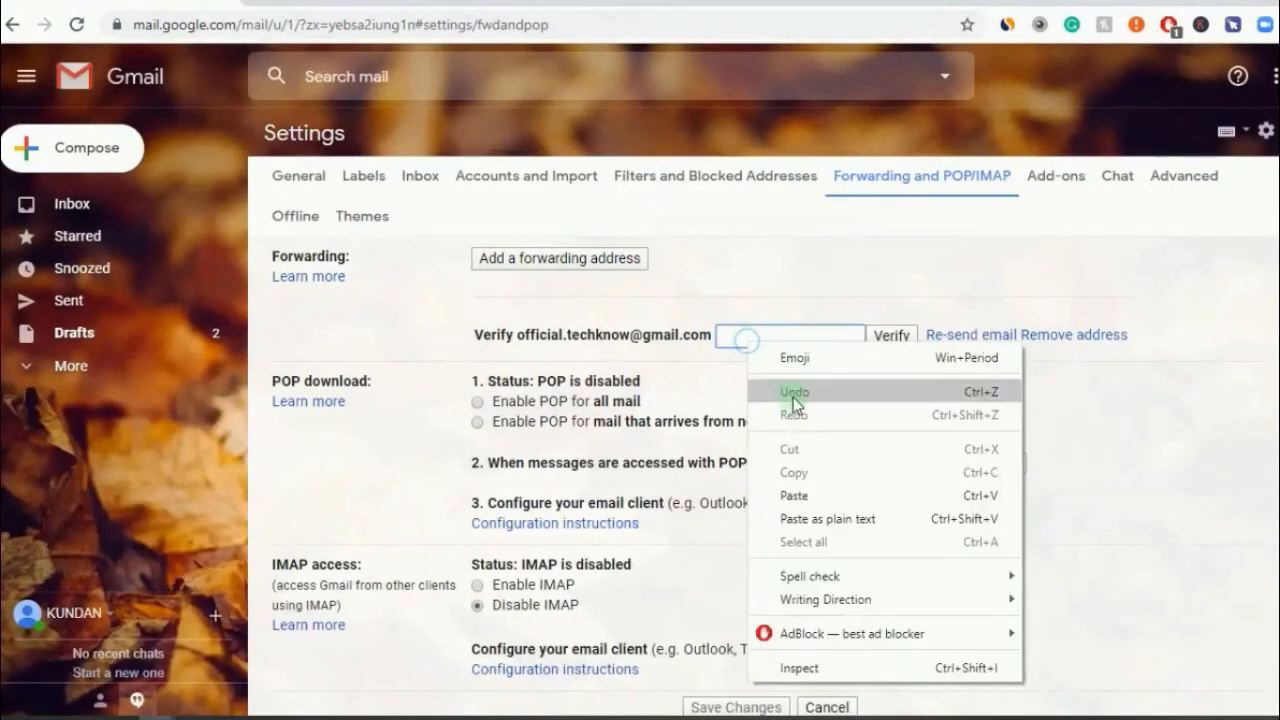
pyautogui.click(806, 496)
pyautogui.click(895, 339)
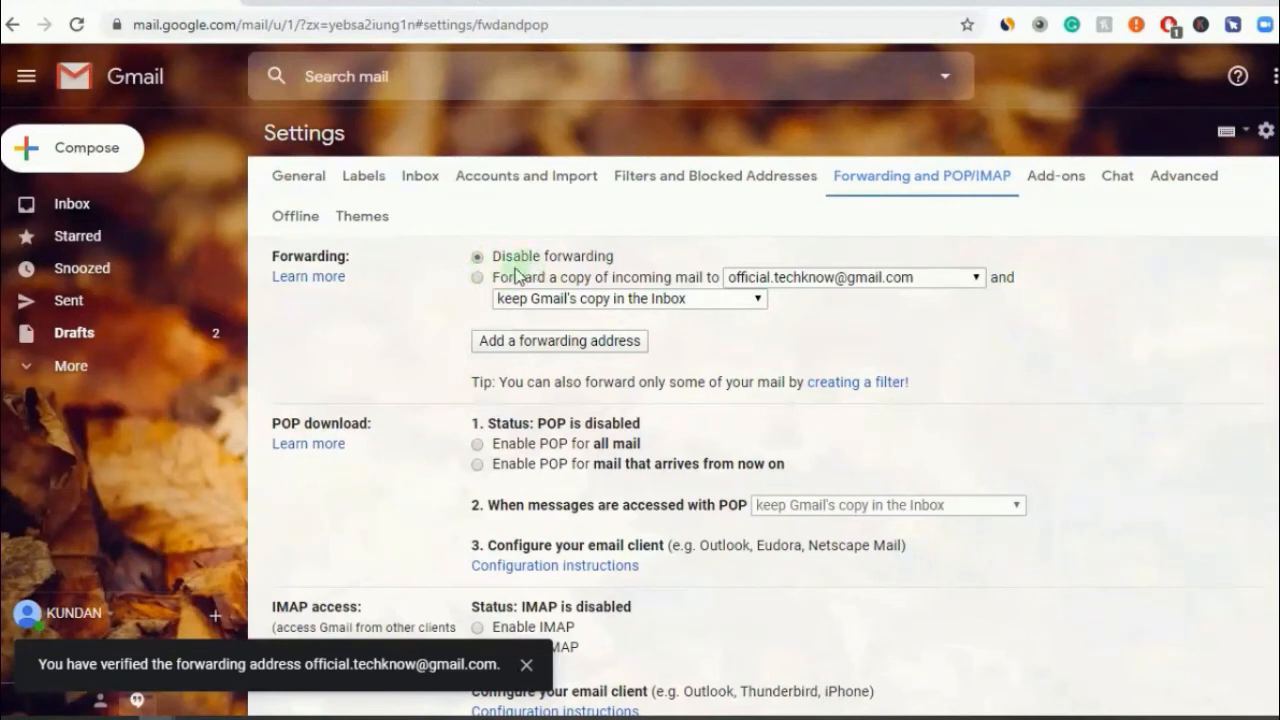
# - Enable forwarding a copy of incoming mail to the verified address, keeping Gmail's copy in the Inbox
pyautogui.click(478, 278)
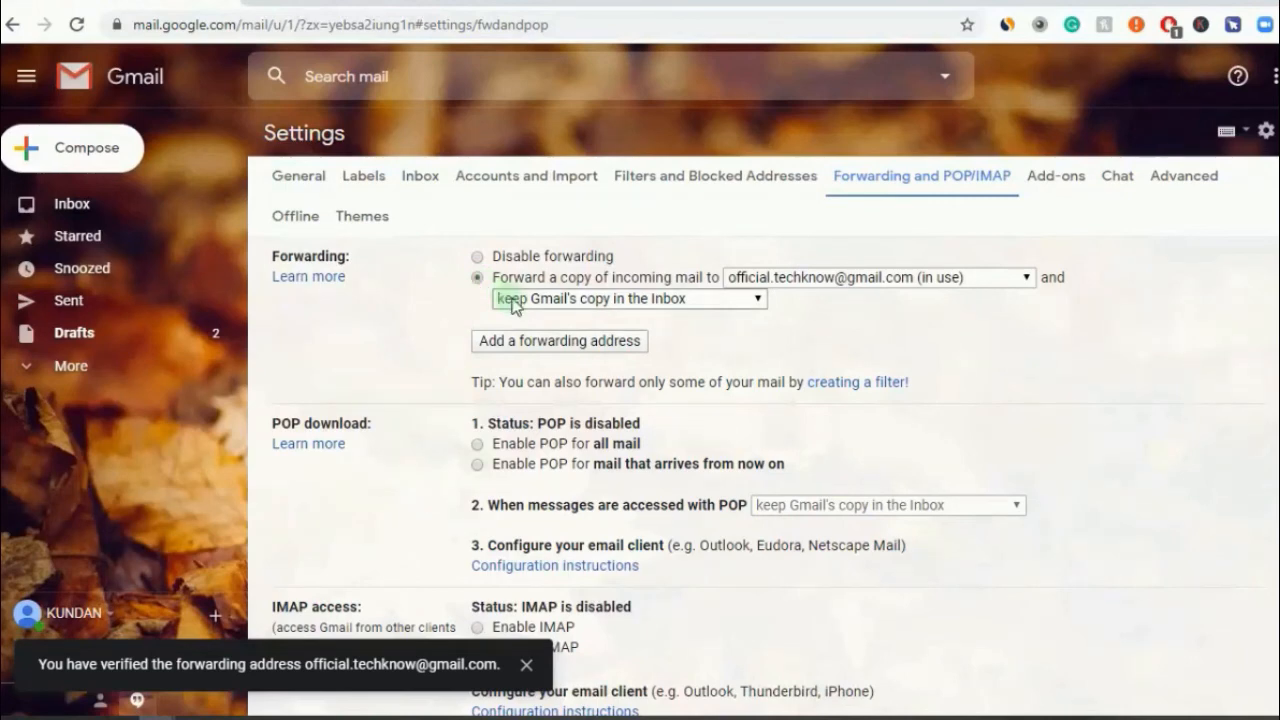
pyautogui.click(781, 284)
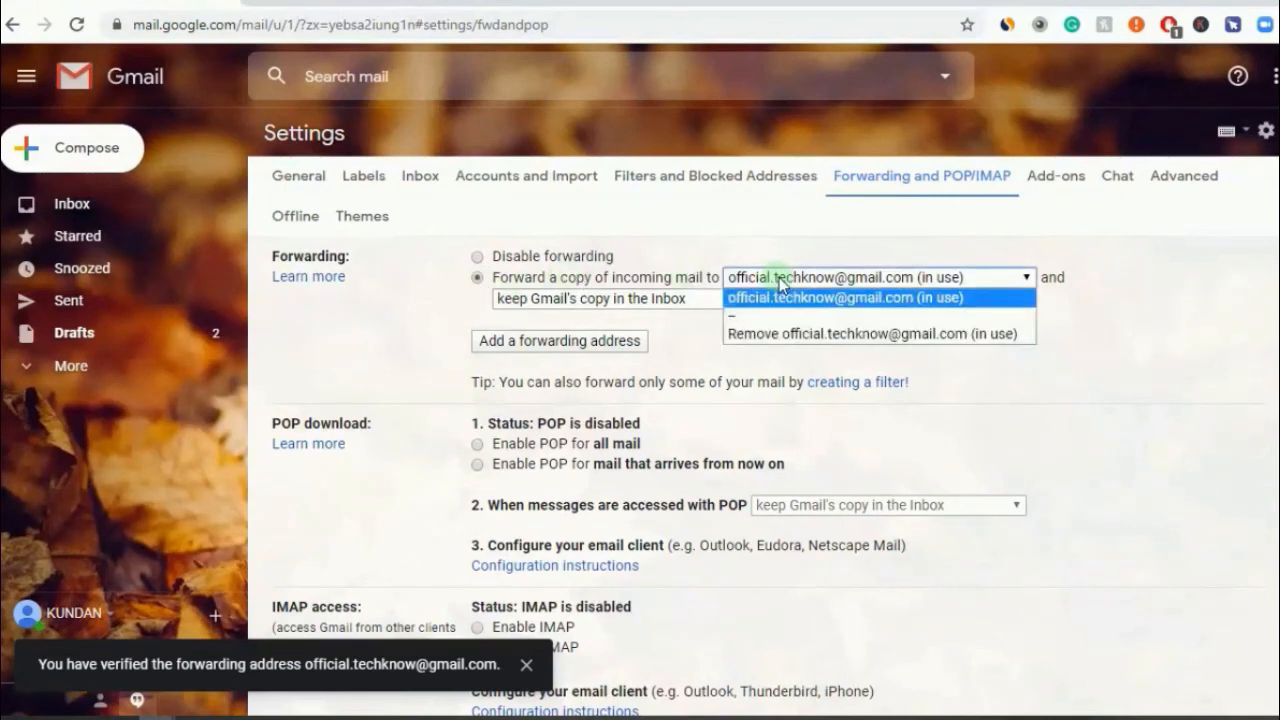
pyautogui.click(781, 284)
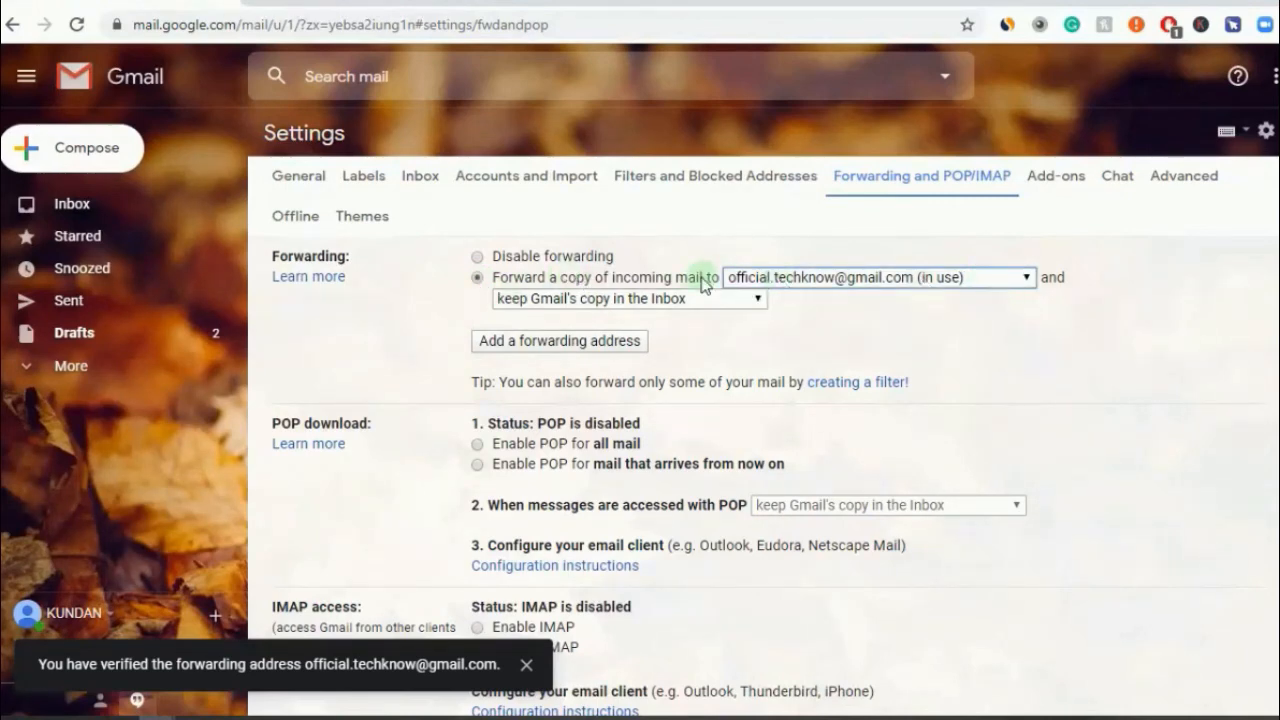
pyautogui.click(670, 302)
pyautogui.click(670, 302)
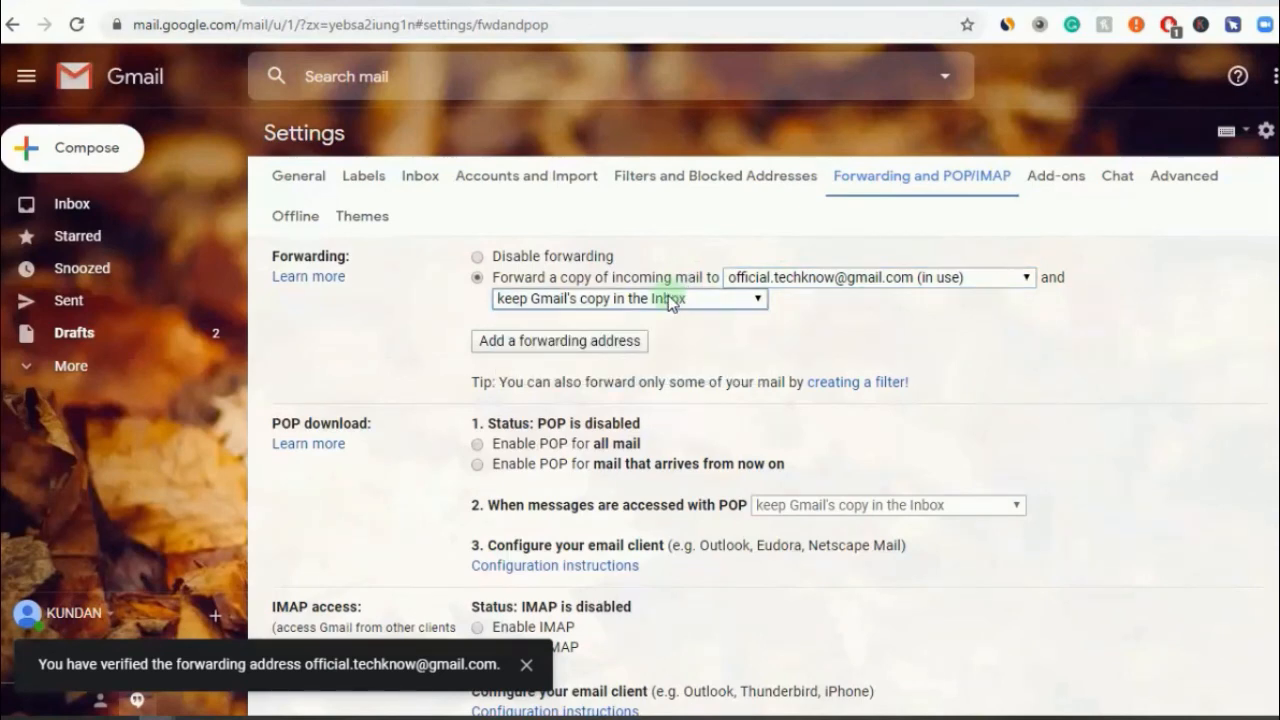
pyautogui.click(670, 302)
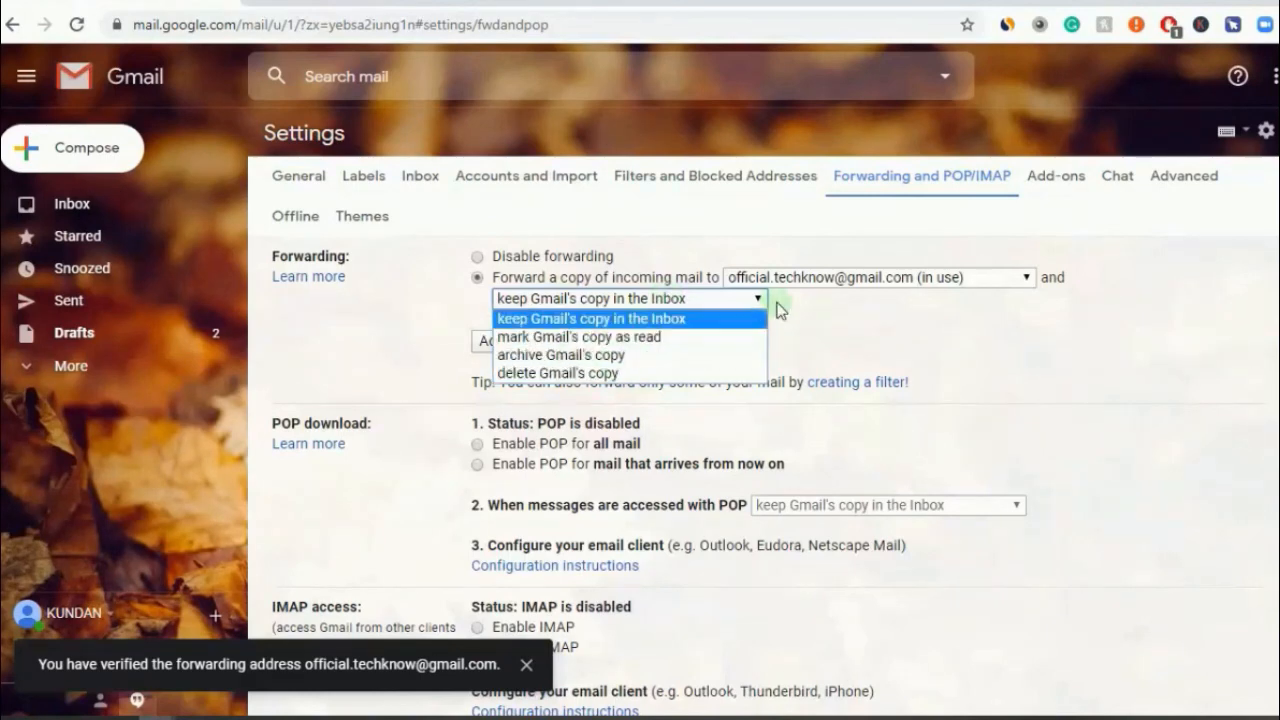
pyautogui.click(843, 320)
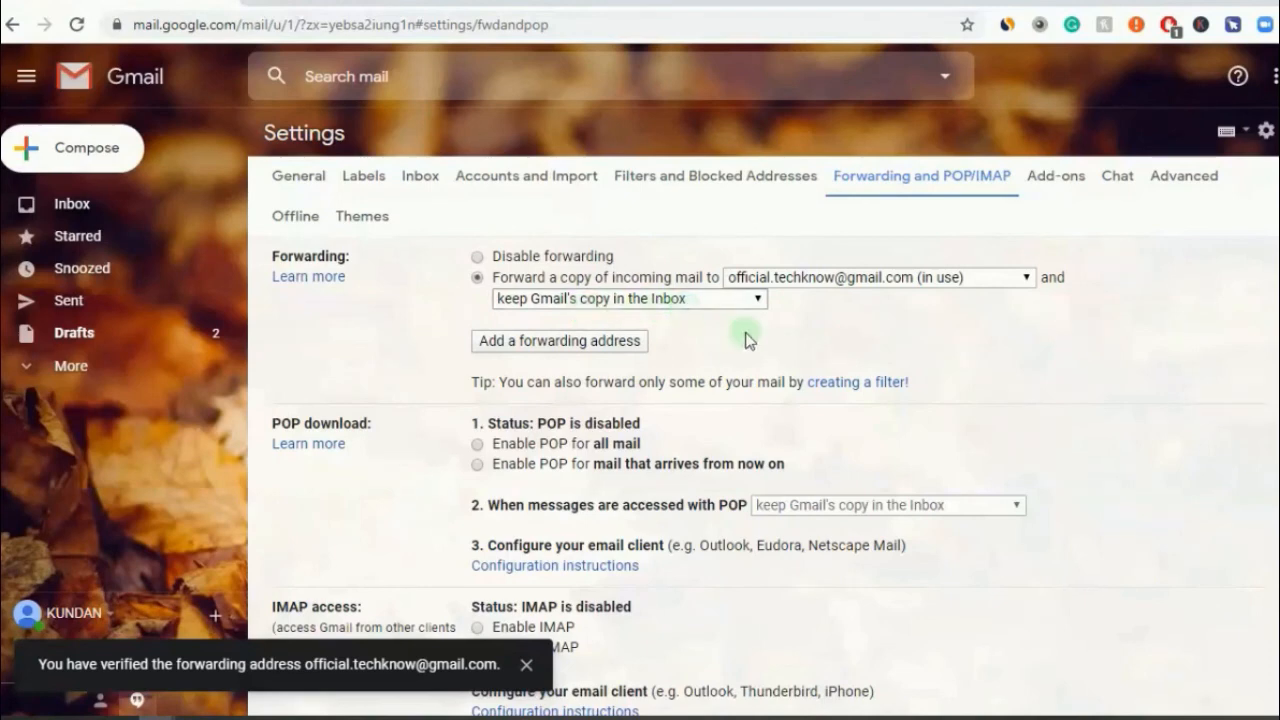
pyautogui.scroll(-3, 760, 450)
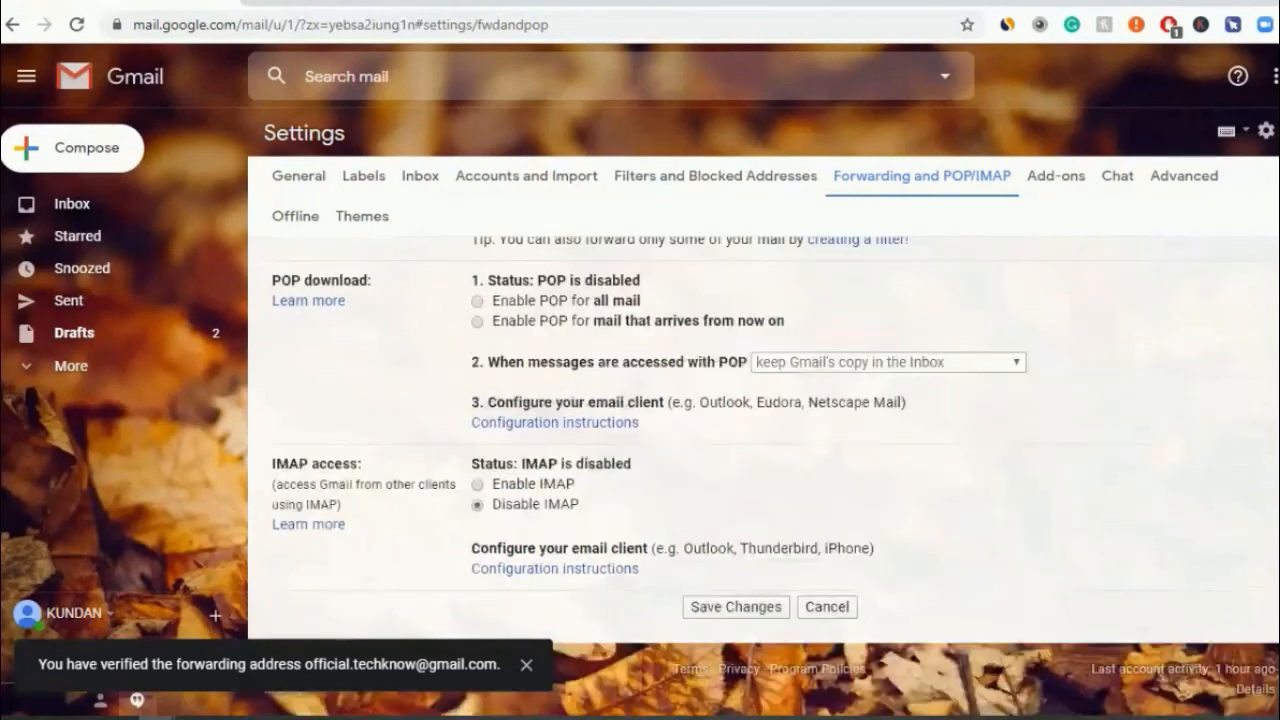
# - Save the forwarding changes, then browse the Social, Promotions, Updates and Forums tabs, ending on Primary
pyautogui.click(755, 607)
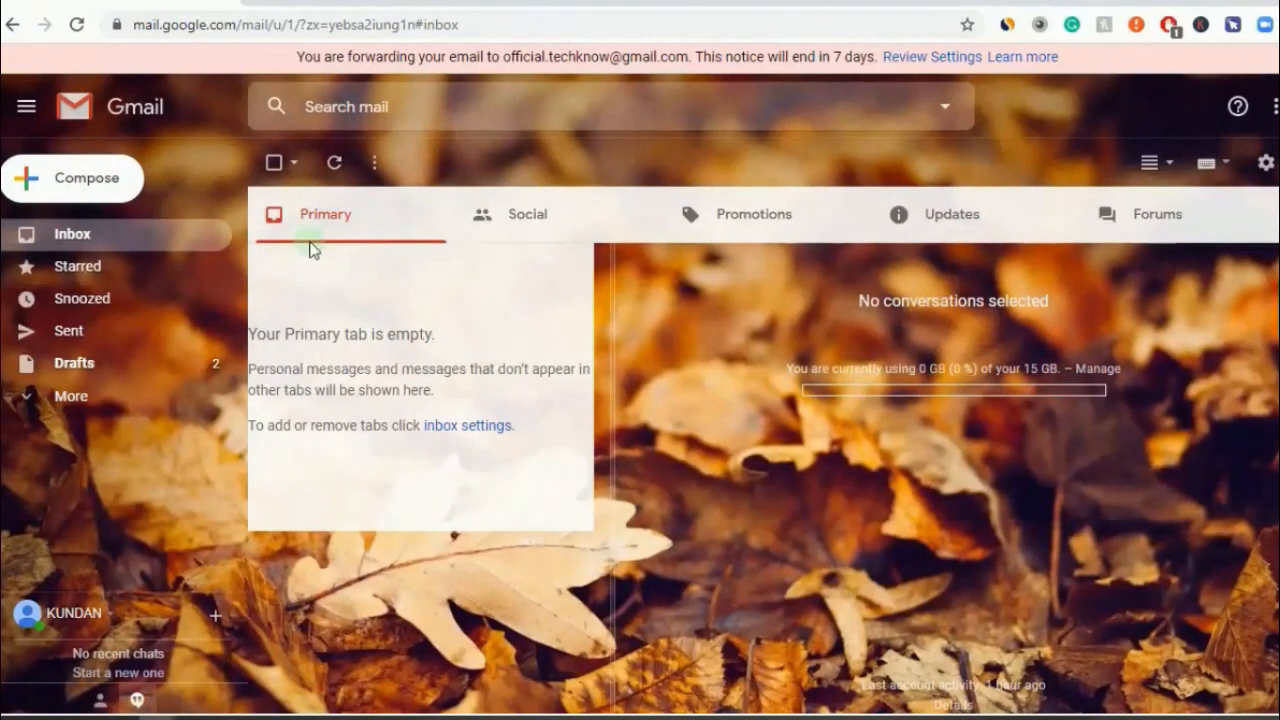
pyautogui.click(520, 213)
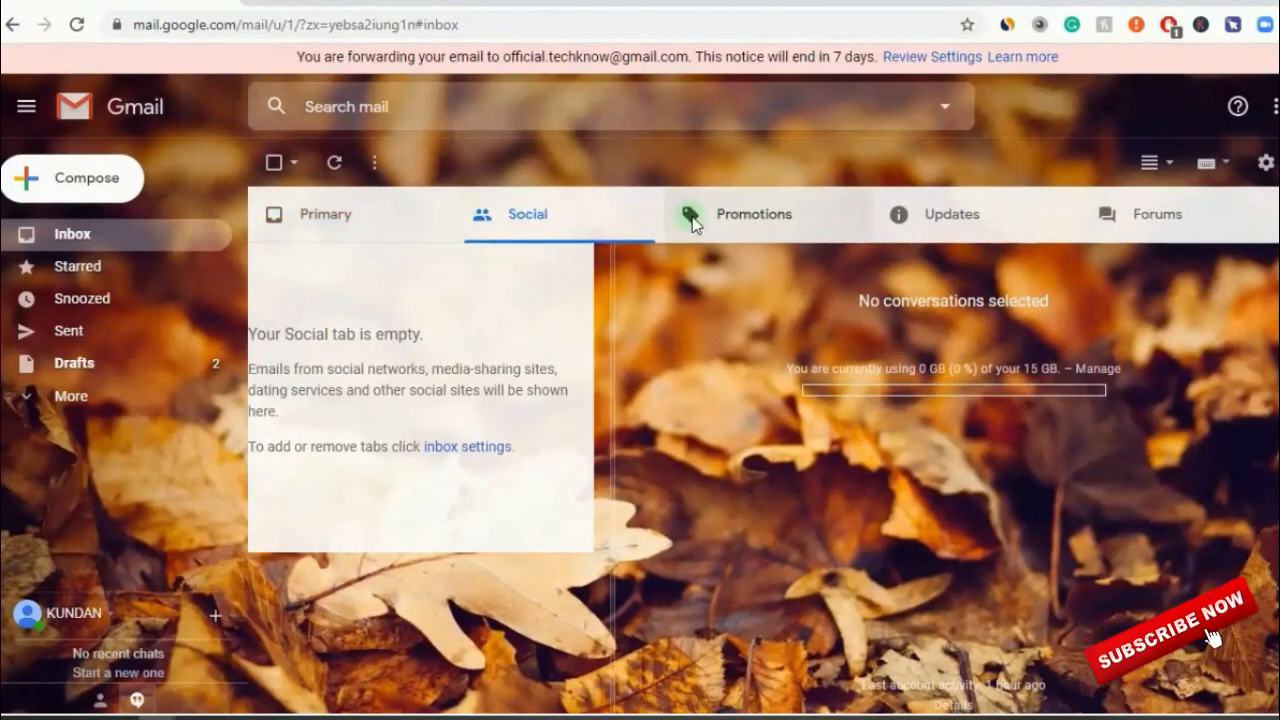
pyautogui.click(689, 212)
pyautogui.click(978, 217)
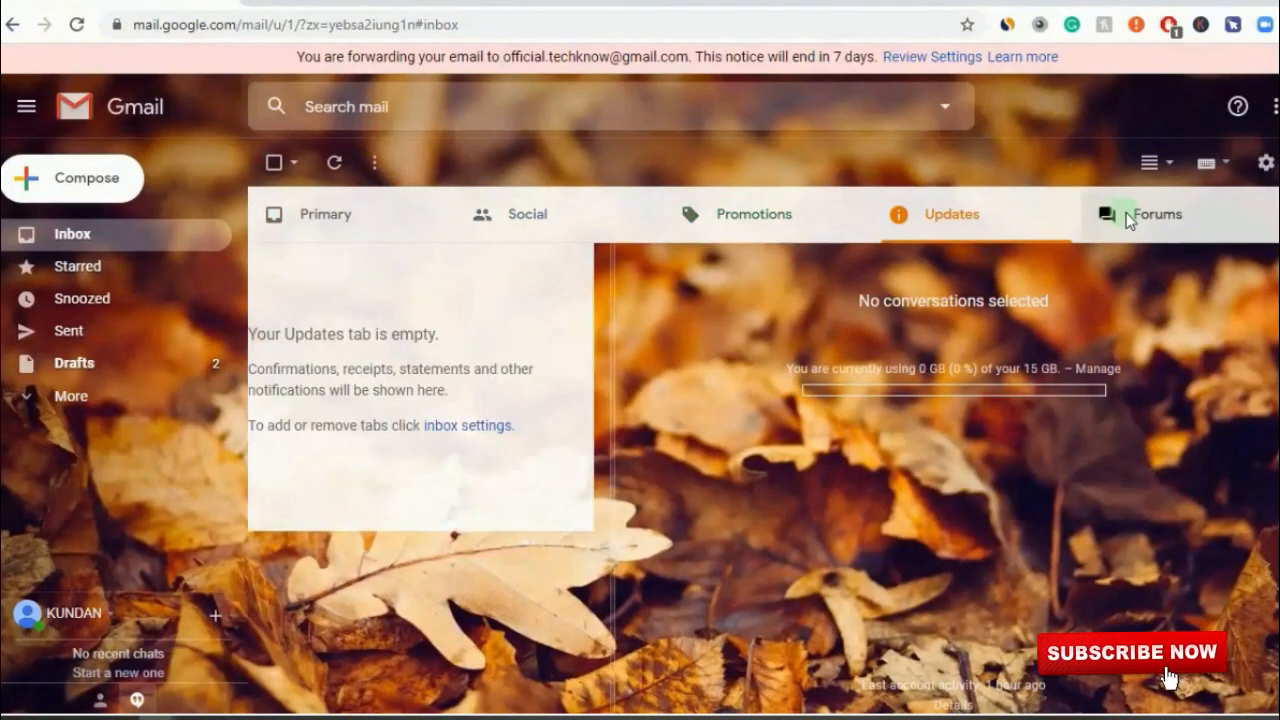
pyautogui.click(833, 221)
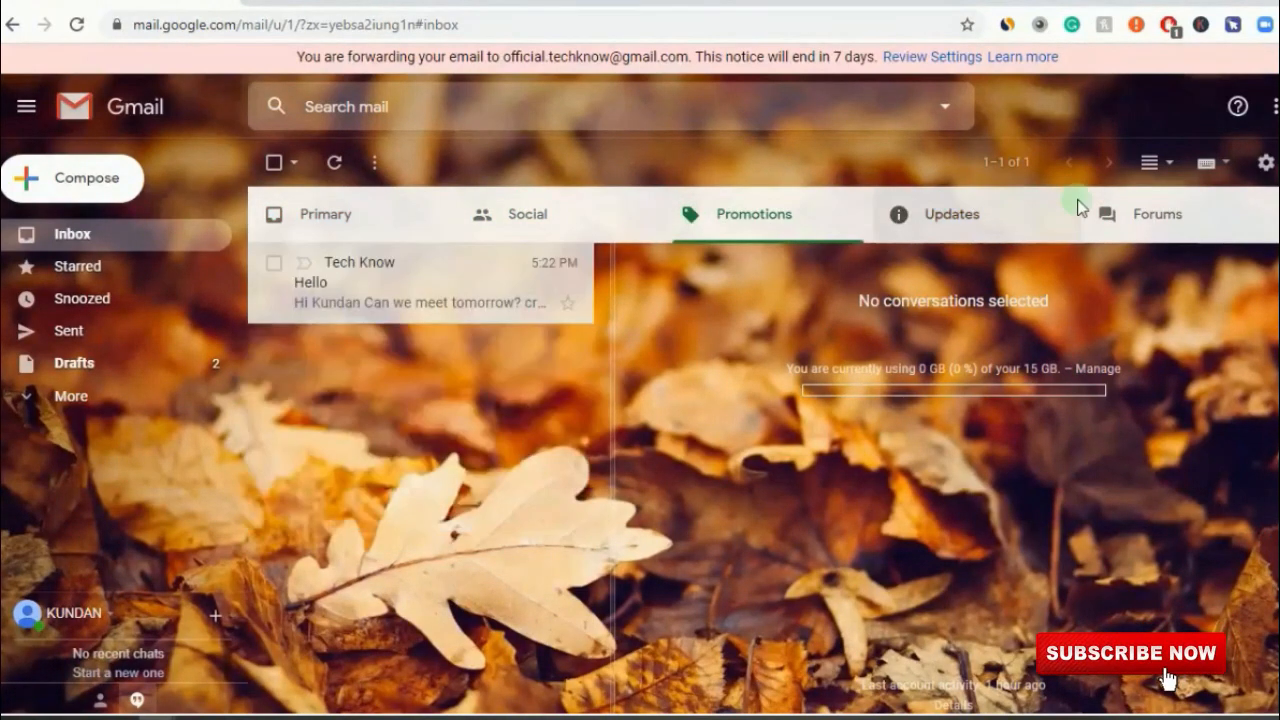
pyautogui.click(1163, 204)
pyautogui.click(897, 220)
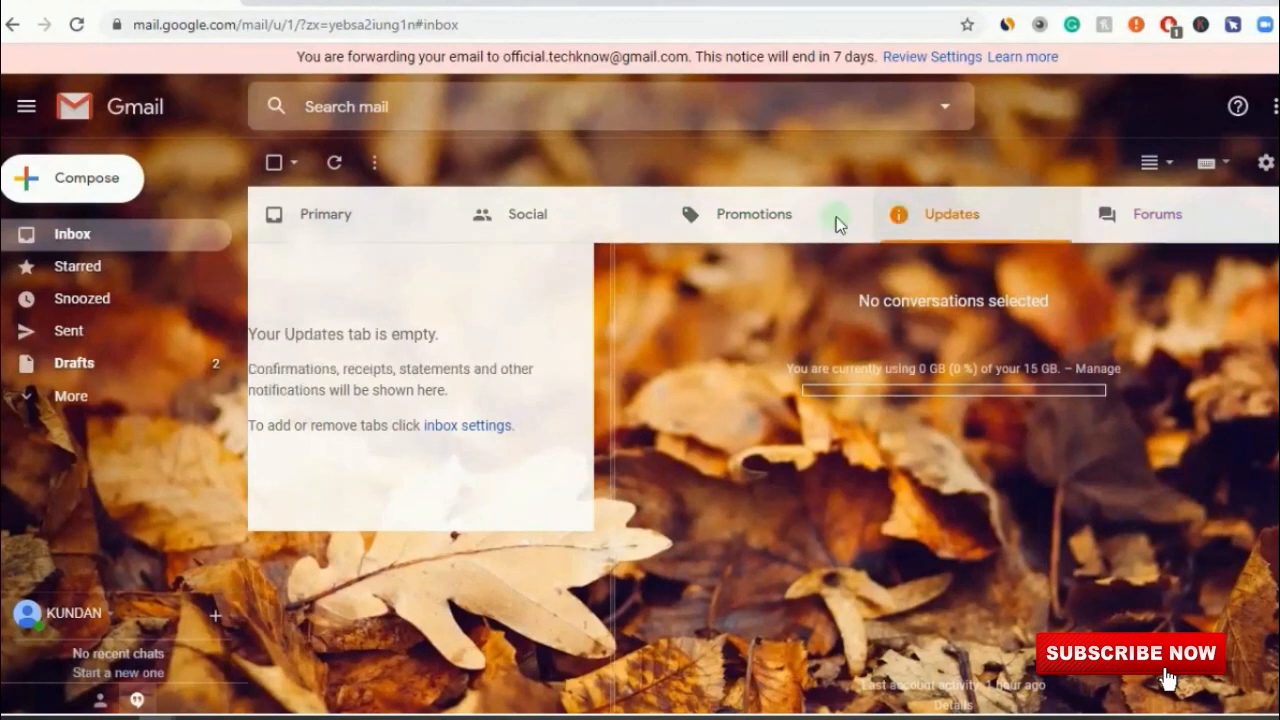
pyautogui.click(766, 218)
pyautogui.click(539, 207)
pyautogui.click(348, 213)
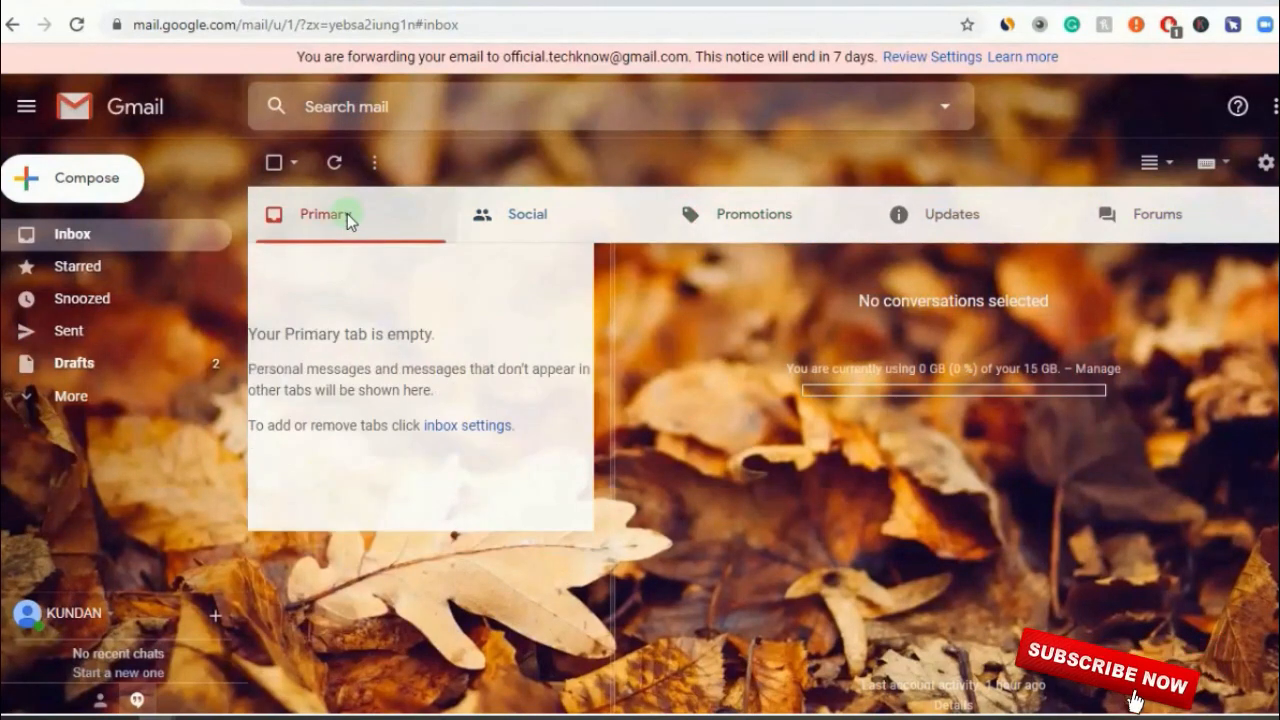
pyautogui.click(106, 229)
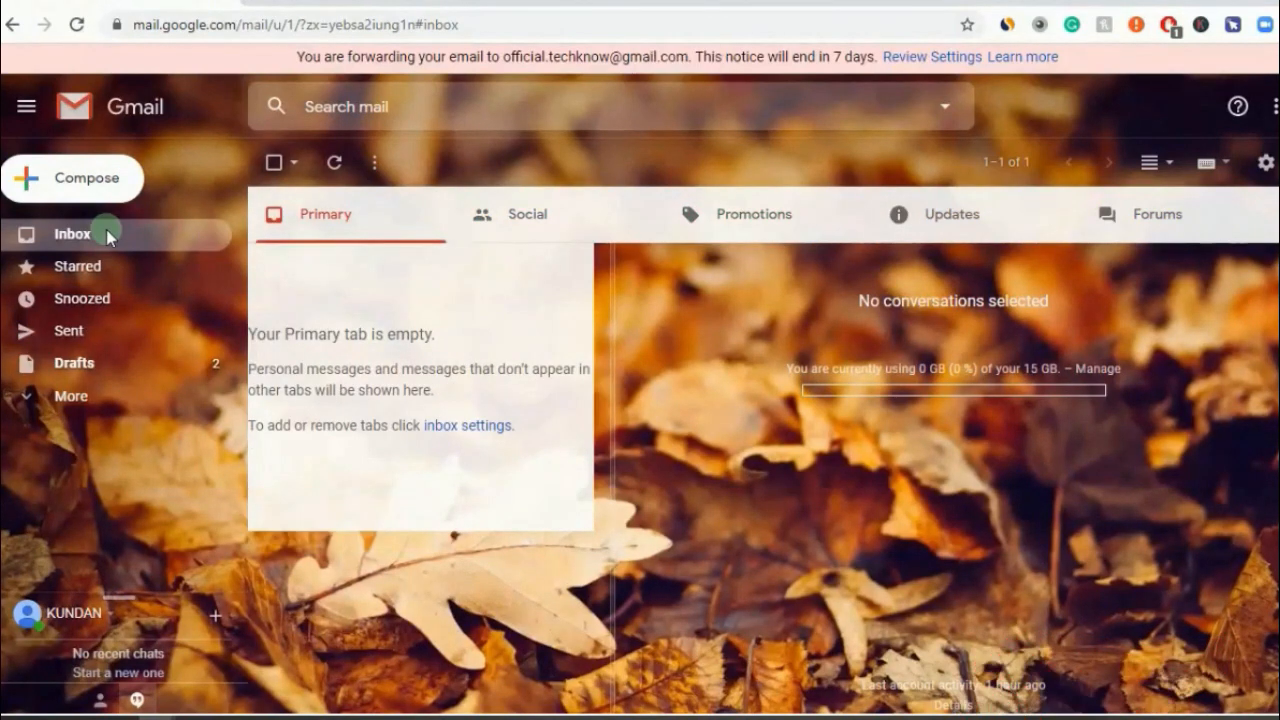